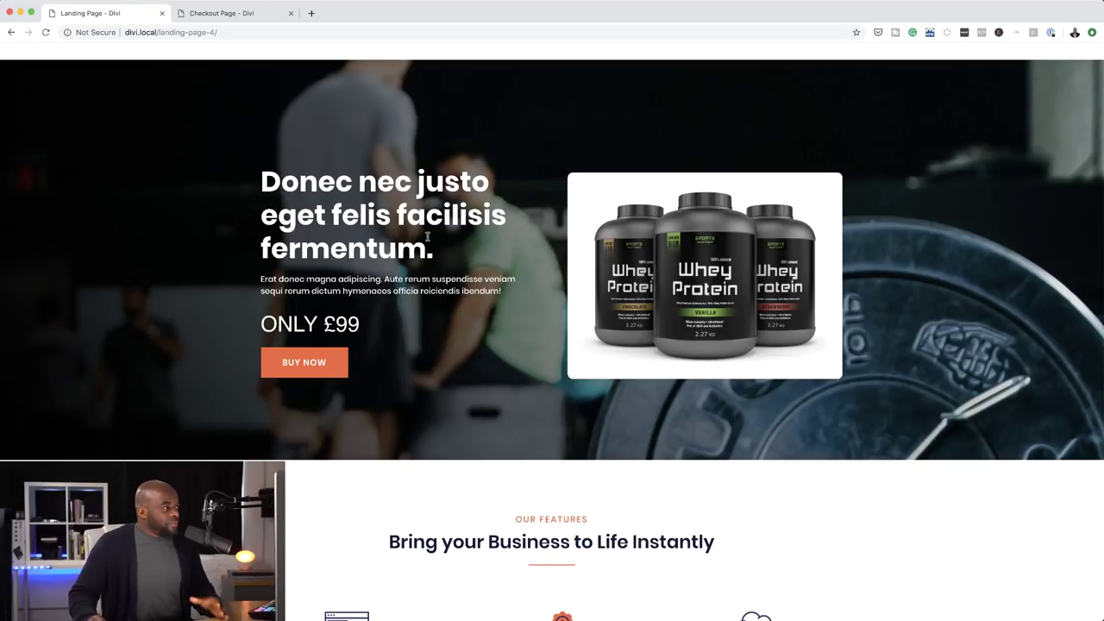
Step: Review the finished landing page's features, testimonials and FAQ, expanding and collapsing the "Can I Edit The Files ?" question
scroll(441, 204, "down", 5)
scroll(441, 203, "down", 5)
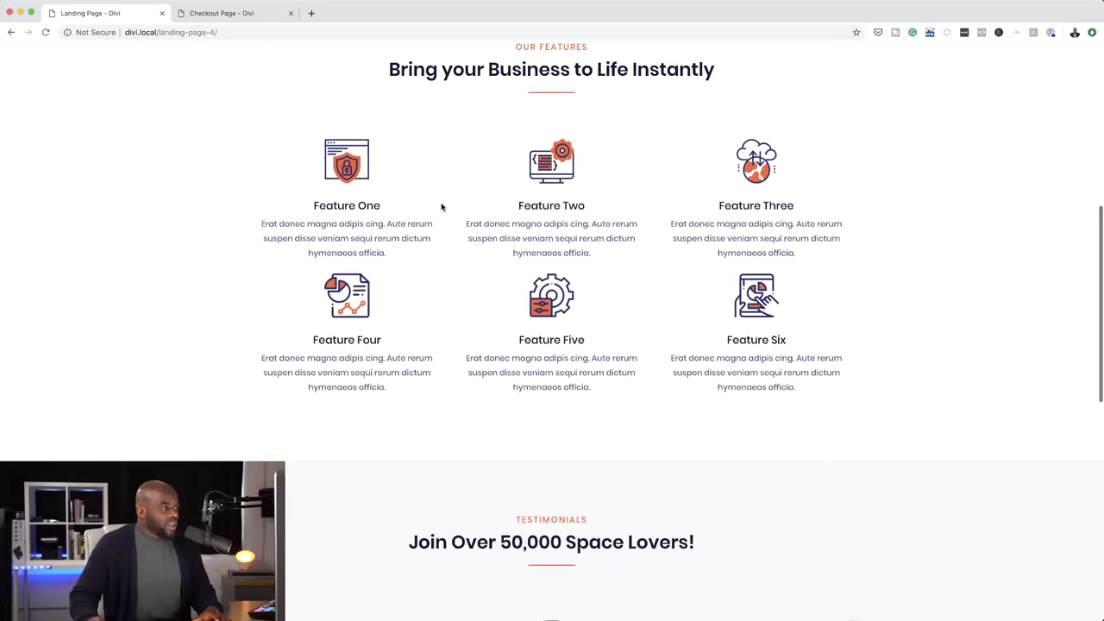
scroll(442, 206, "down", 2)
scroll(443, 207, "down", 5)
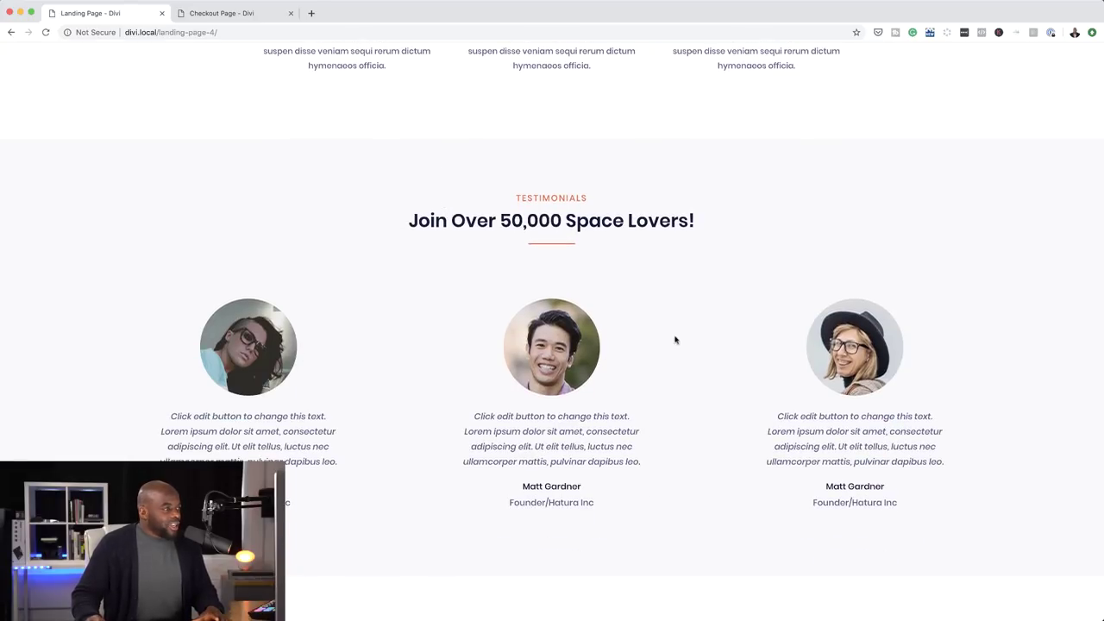
scroll(699, 404, "down", 7)
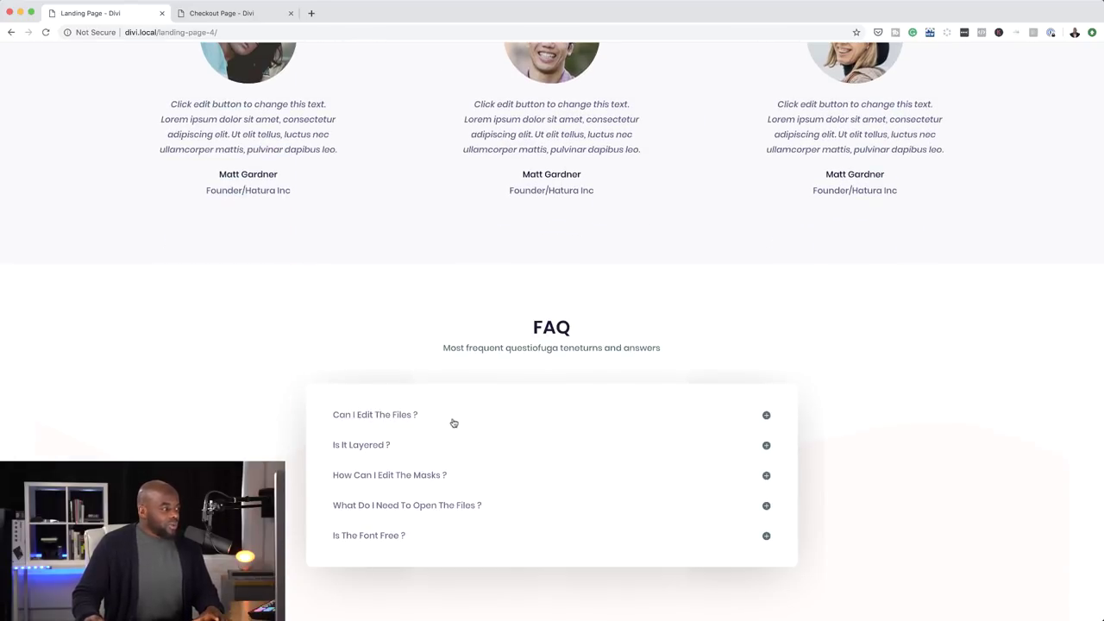
left_click(767, 418)
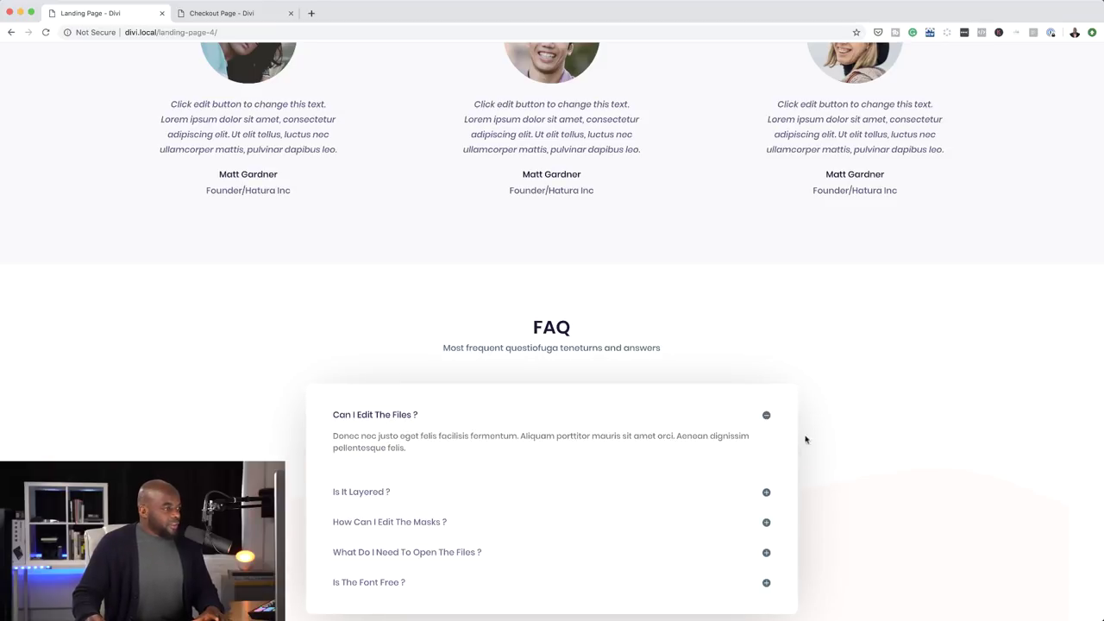
left_click(767, 417)
scroll(702, 409, "up", 20)
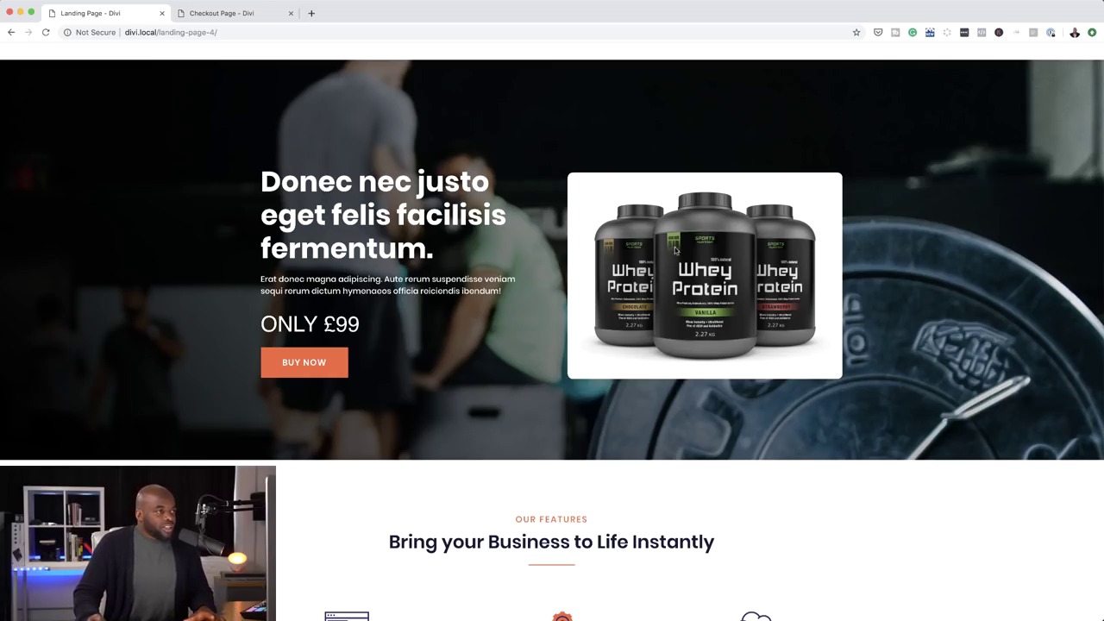
Step: Proceed from the landing page's purchase offer to the checkout page and add the Energy Drink 50% OFF offer to the order
left_click(310, 368)
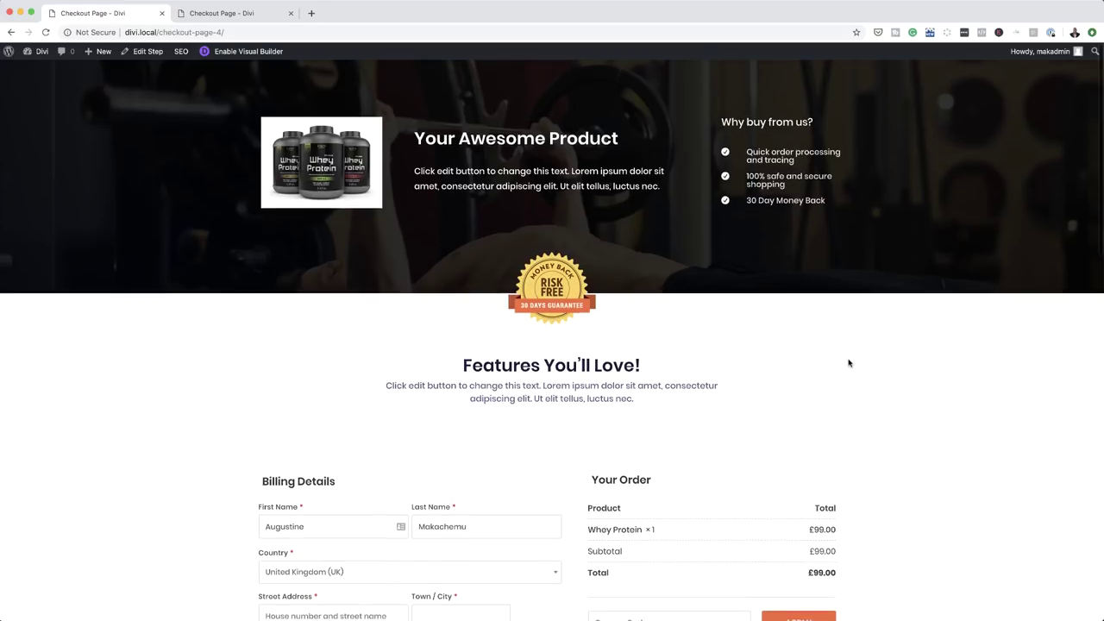
scroll(847, 362, "down", 5)
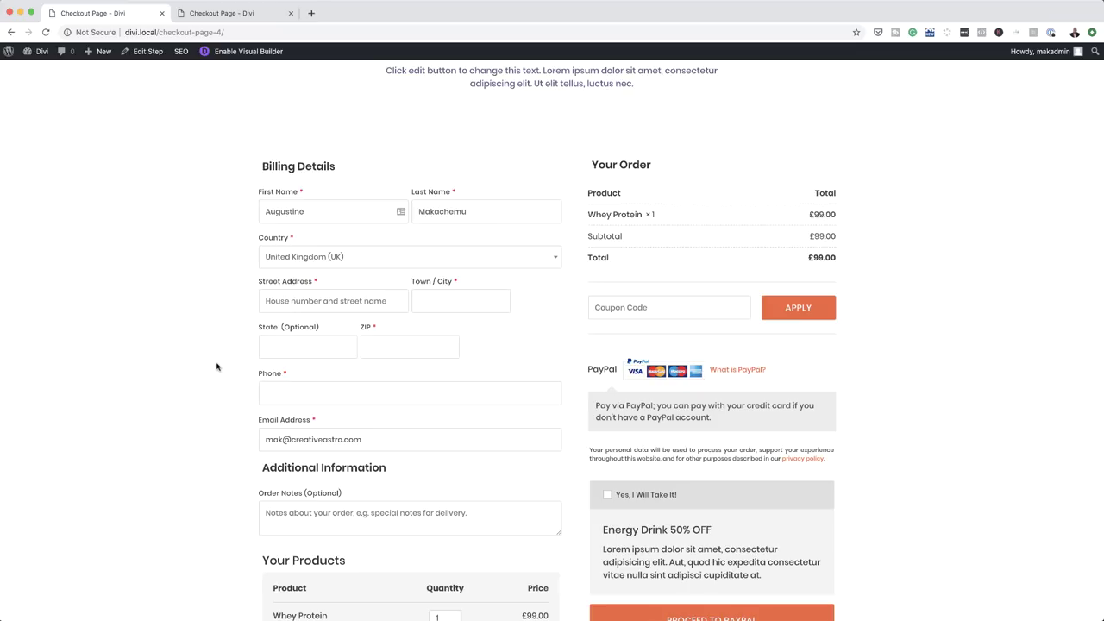
scroll(217, 367, "down", 1)
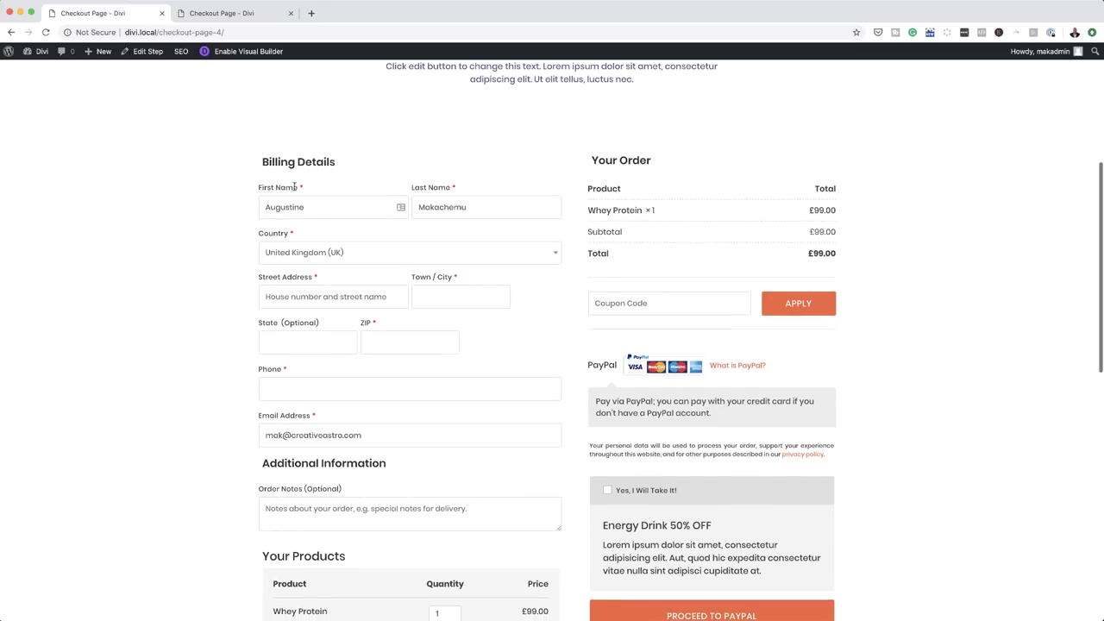
scroll(258, 492, "down", 2)
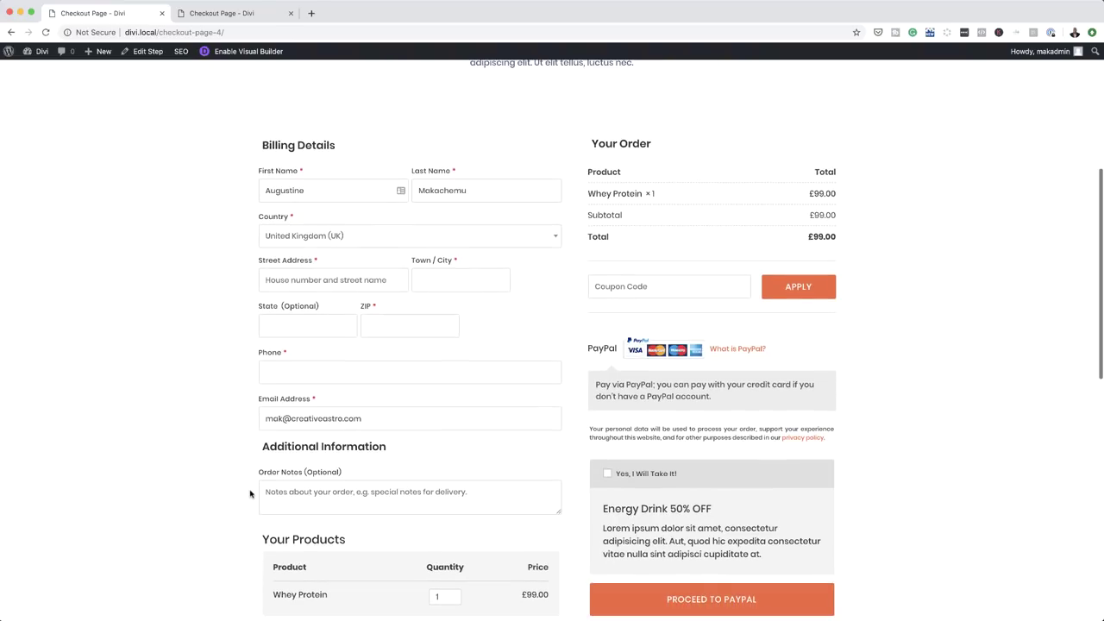
scroll(911, 314, "down", 3)
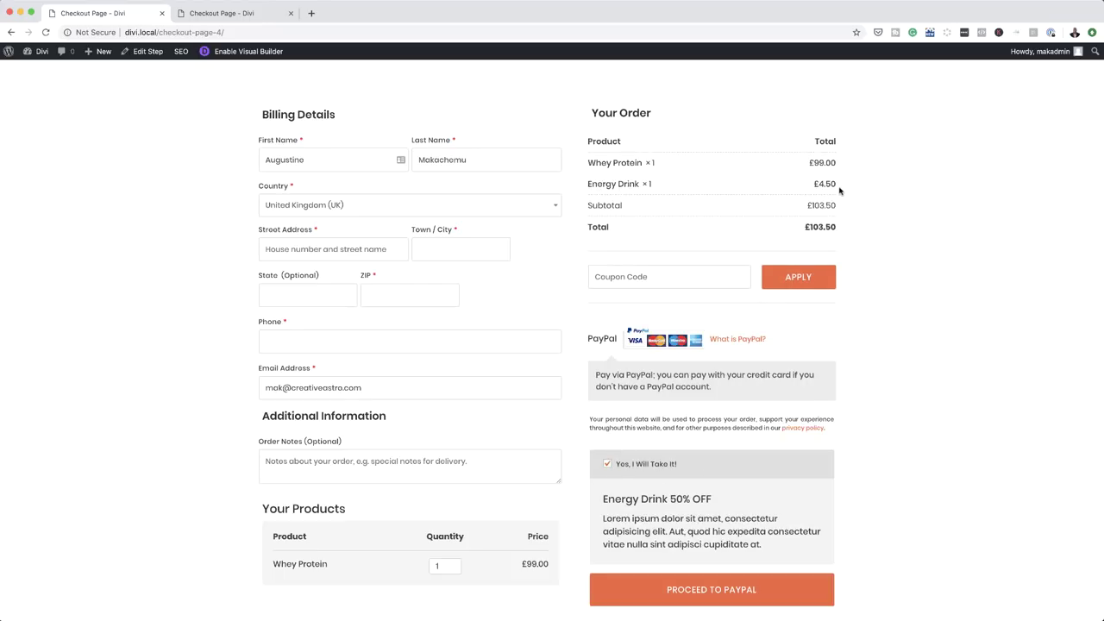
Step: Set the Whey Protein quantity to 3 in the checkout's product list and check the order summary
scroll(659, 396, "down", 2)
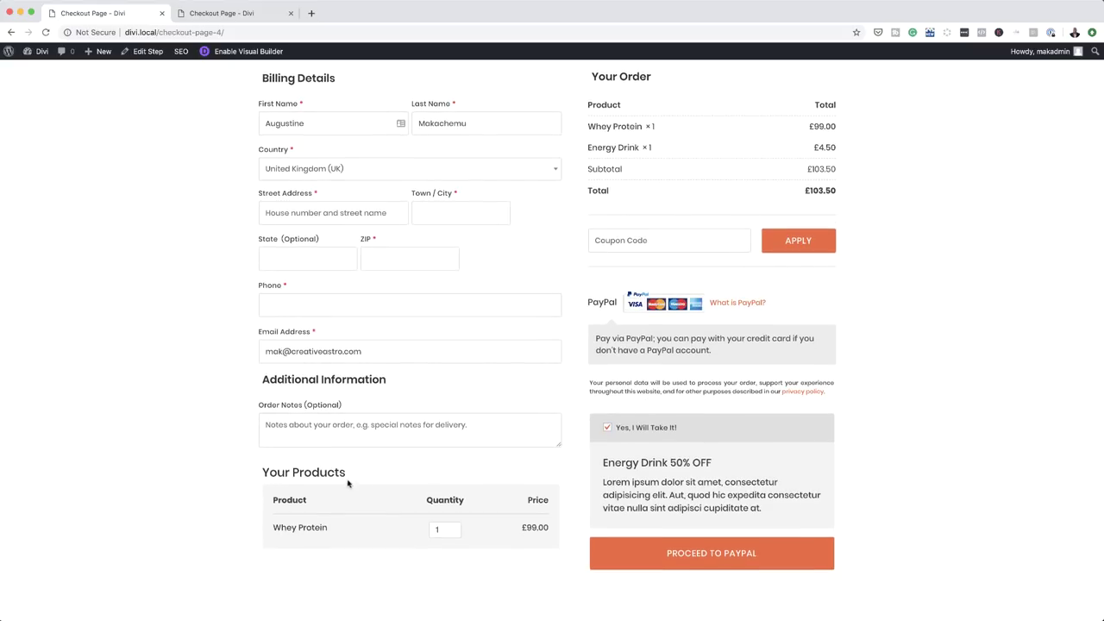
left_click(453, 528)
left_click(453, 528)
scroll(950, 428, "up", 2)
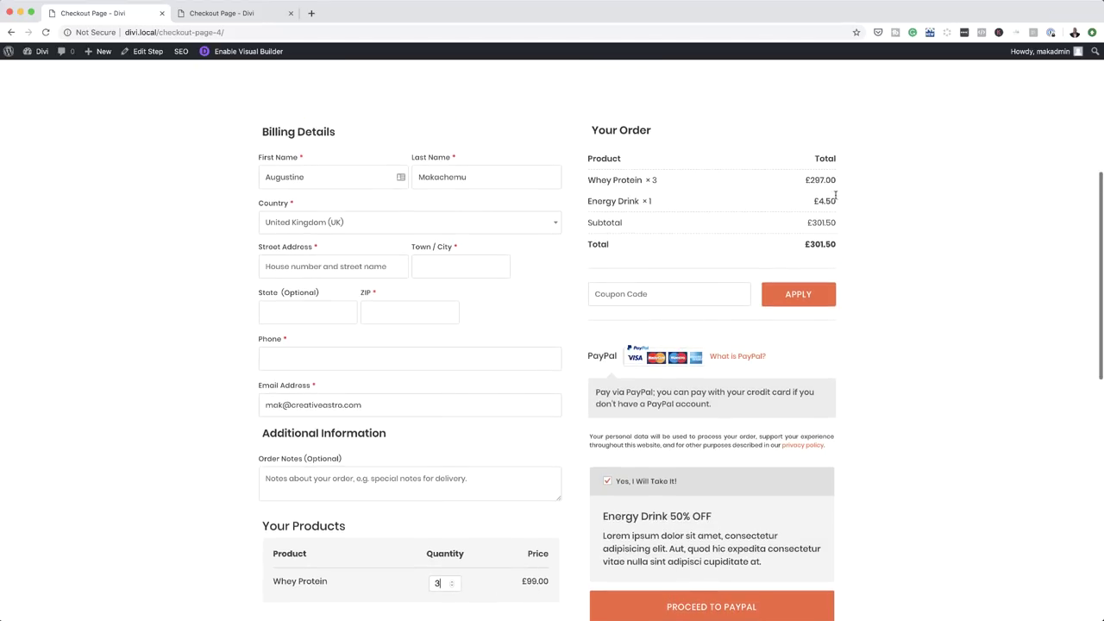
Step: Examine the checkout page's coupon field, PayPal payment area, customer testimonials and money-back guarantee
left_click(715, 296)
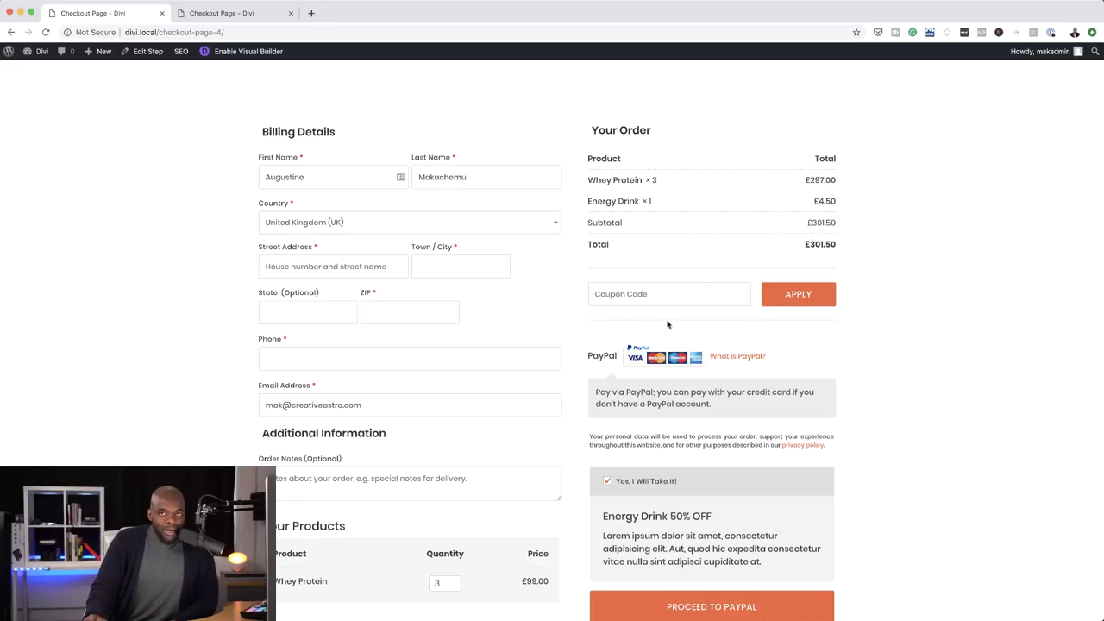
scroll(776, 415, "down", 3)
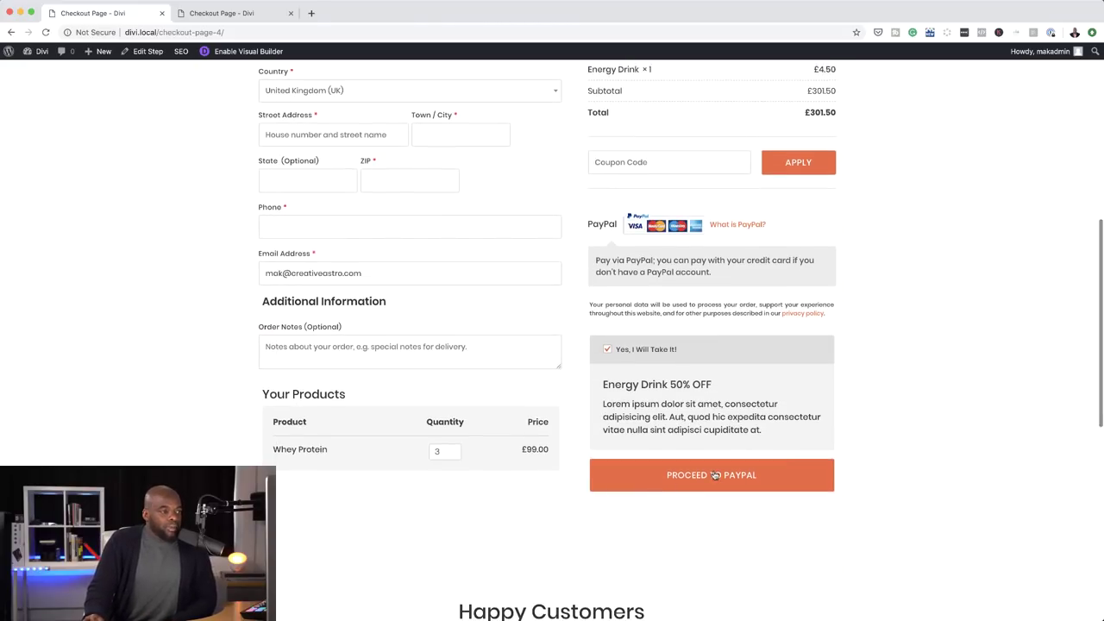
scroll(877, 479, "down", 5)
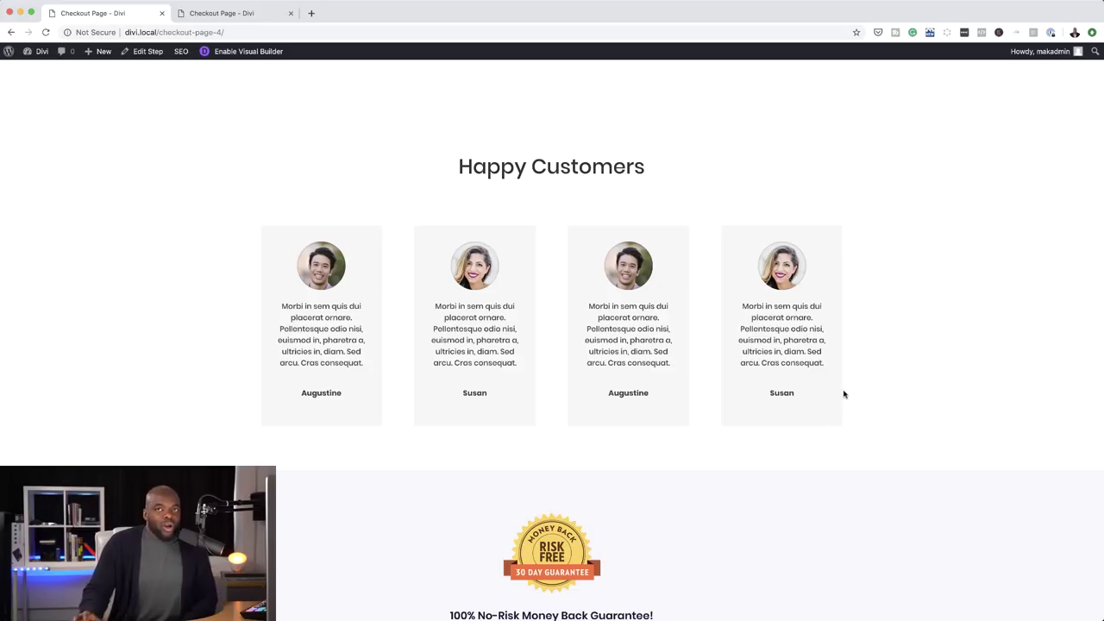
scroll(848, 423, "down", 2)
scroll(848, 423, "up", 10)
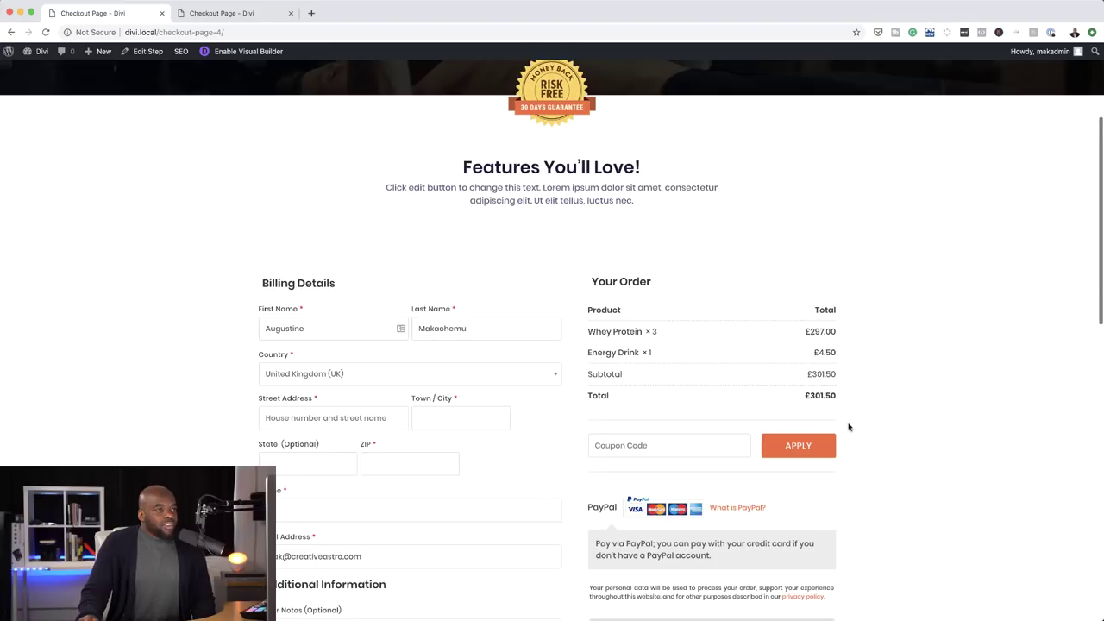
scroll(902, 458, "down", 5)
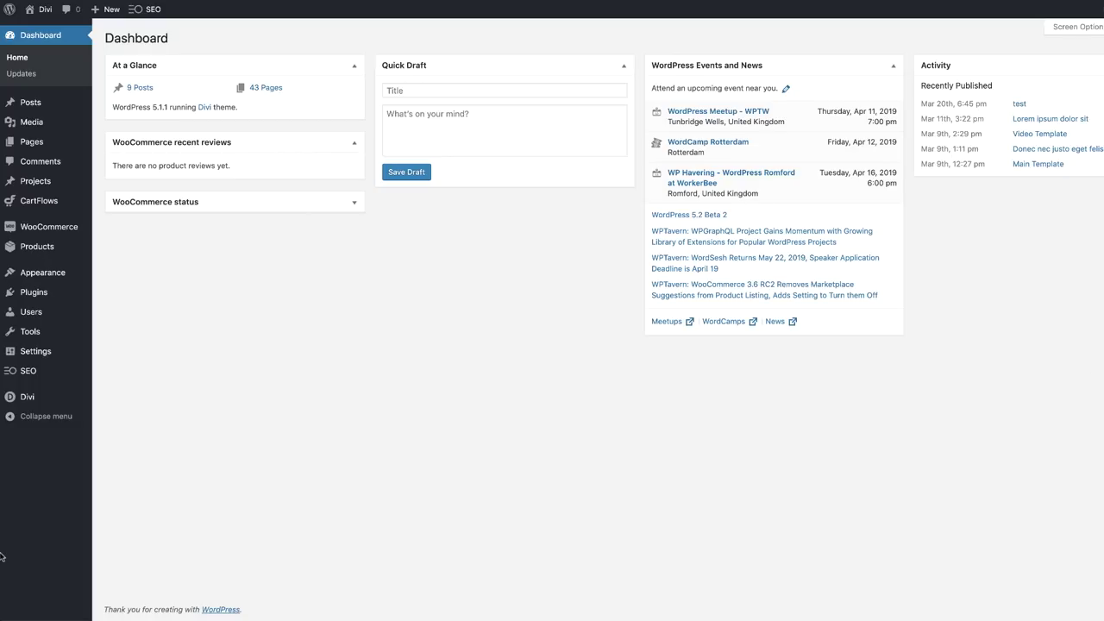
Step: Create a new CartFlows flow by importing the Evergreen Product 01 ready template
mouse_move(54, 199)
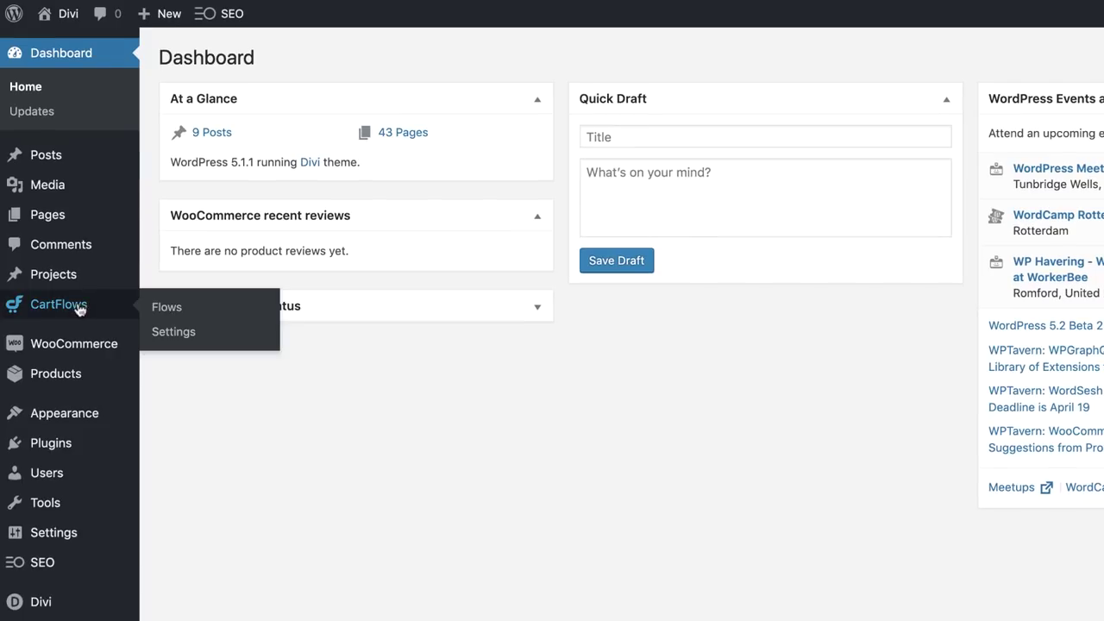
left_click(166, 308)
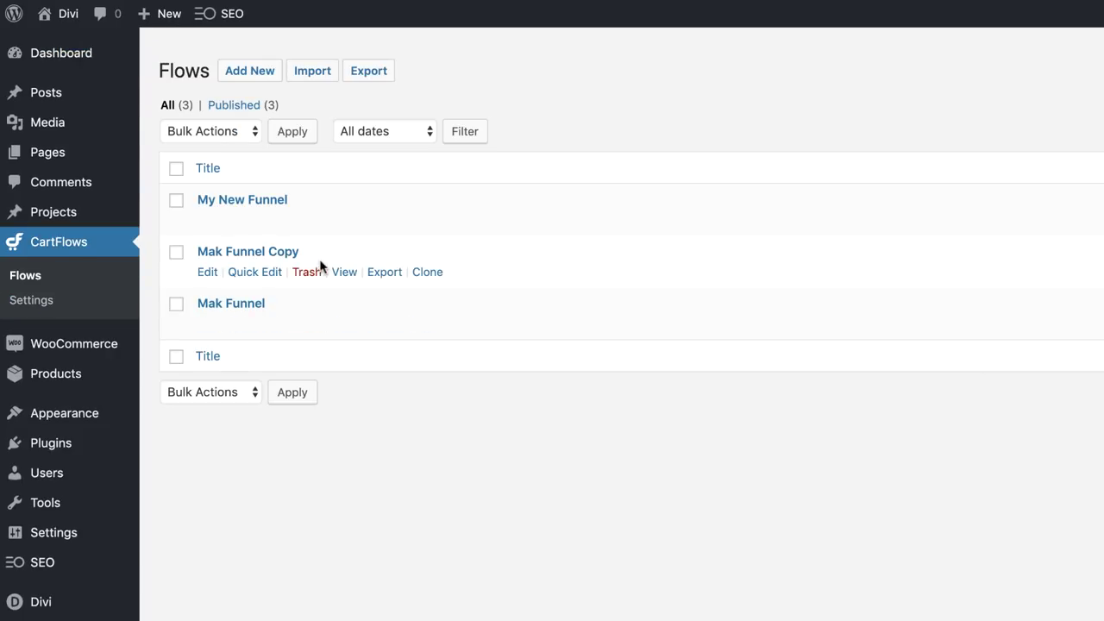
left_click(253, 75)
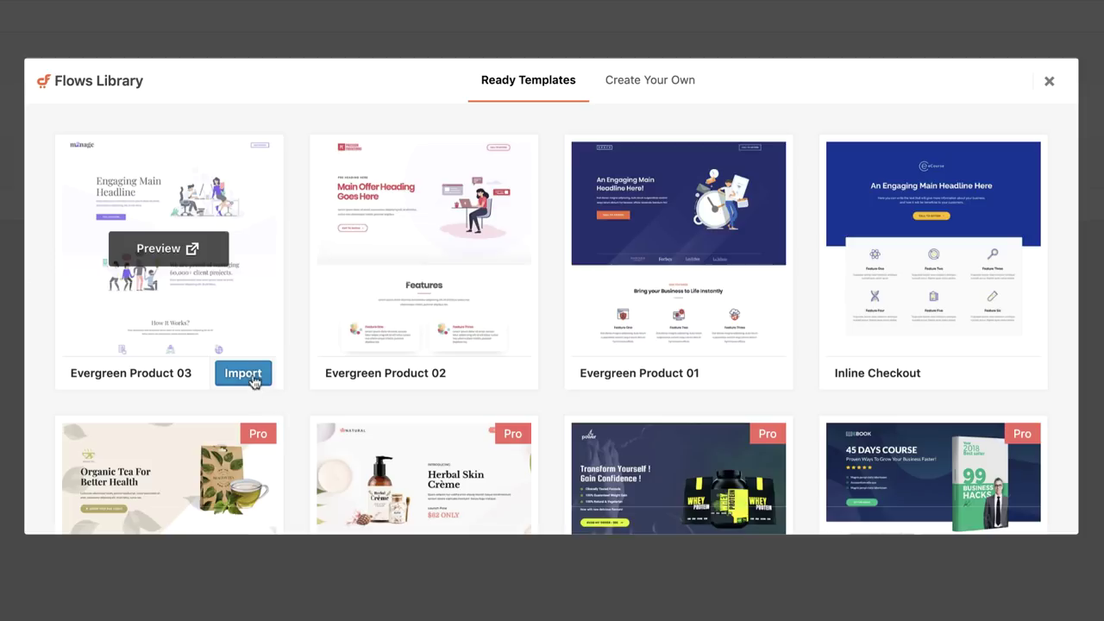
mouse_move(404, 240)
mouse_move(619, 290)
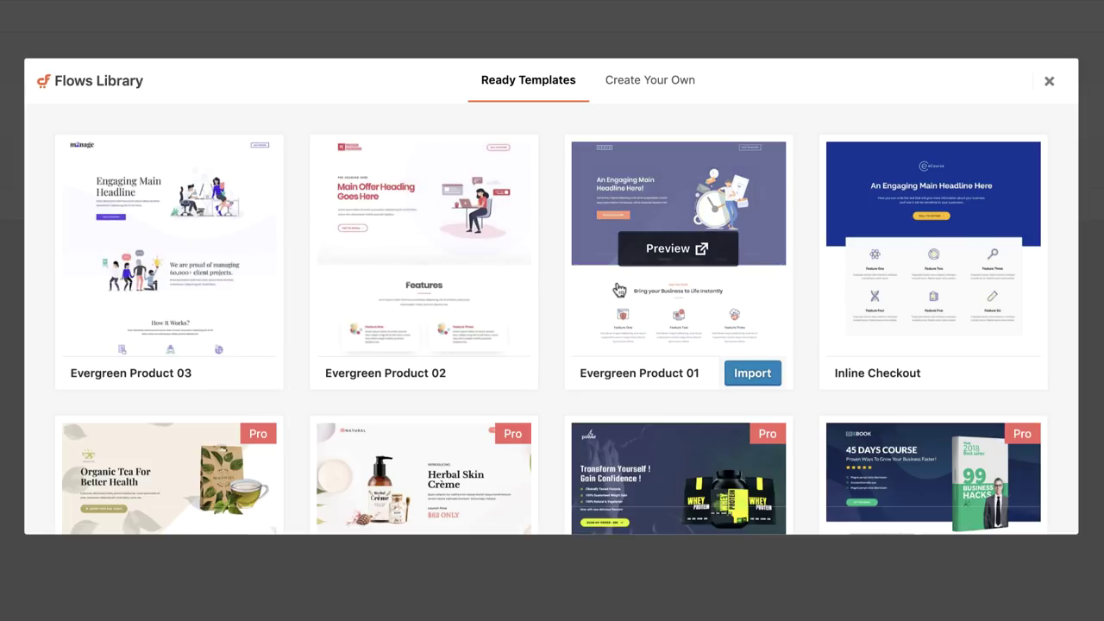
mouse_move(443, 234)
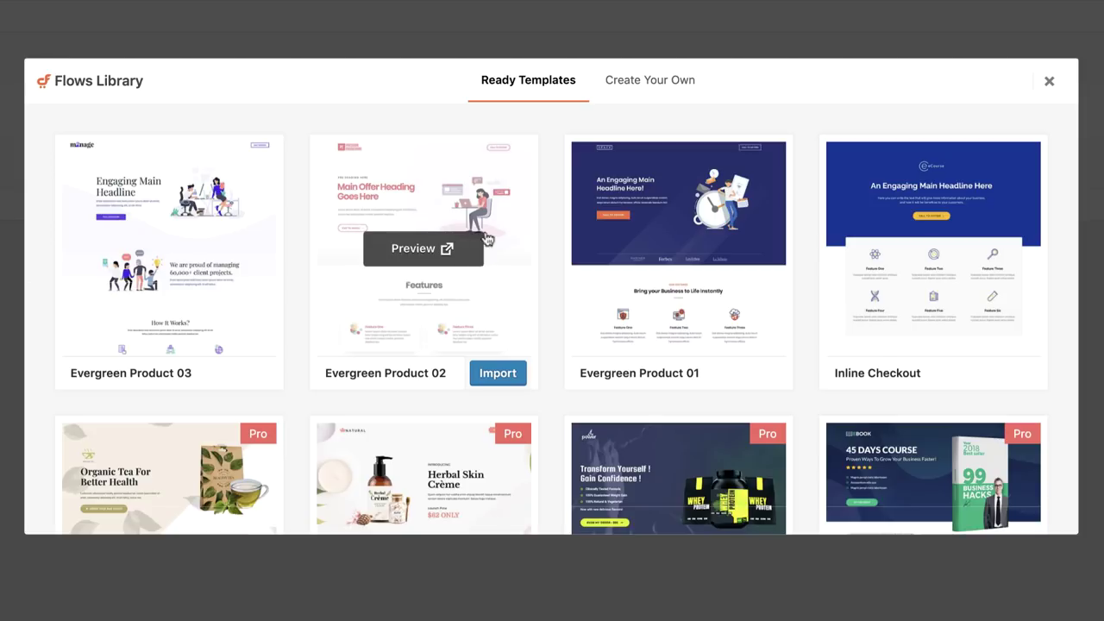
mouse_move(752, 227)
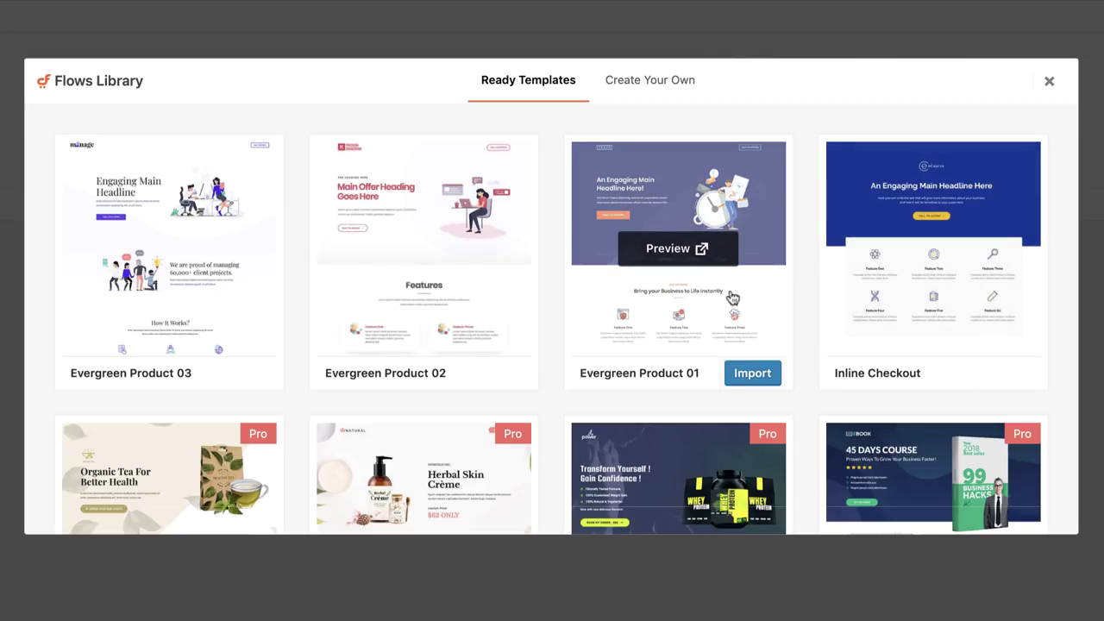
left_click(763, 384)
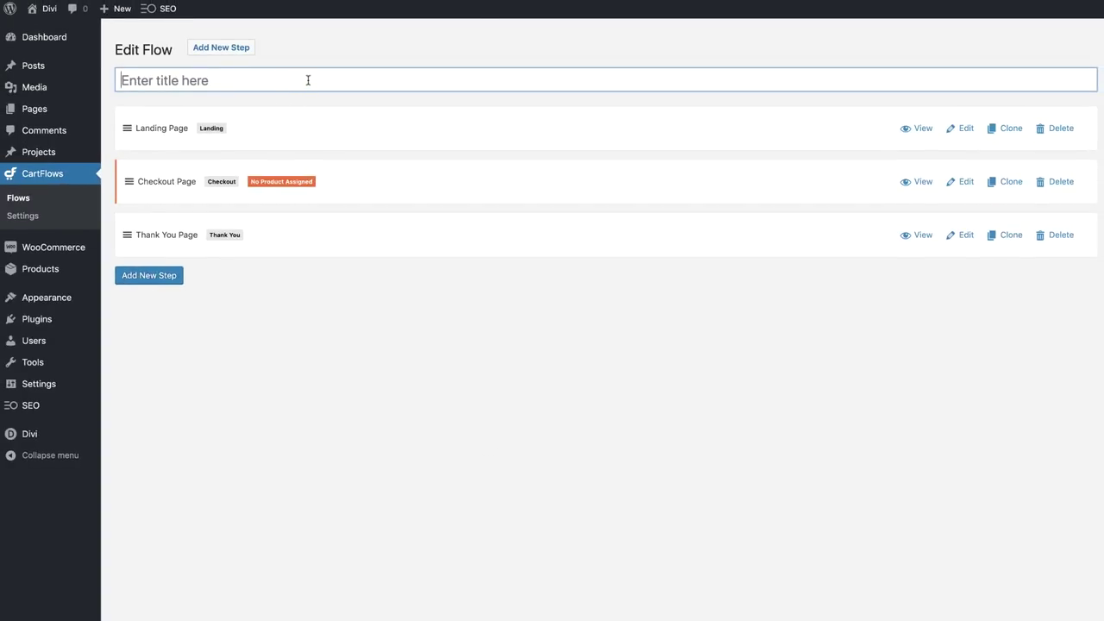
Step: Title the flow "Main Product" and save the update
type("Main Product")
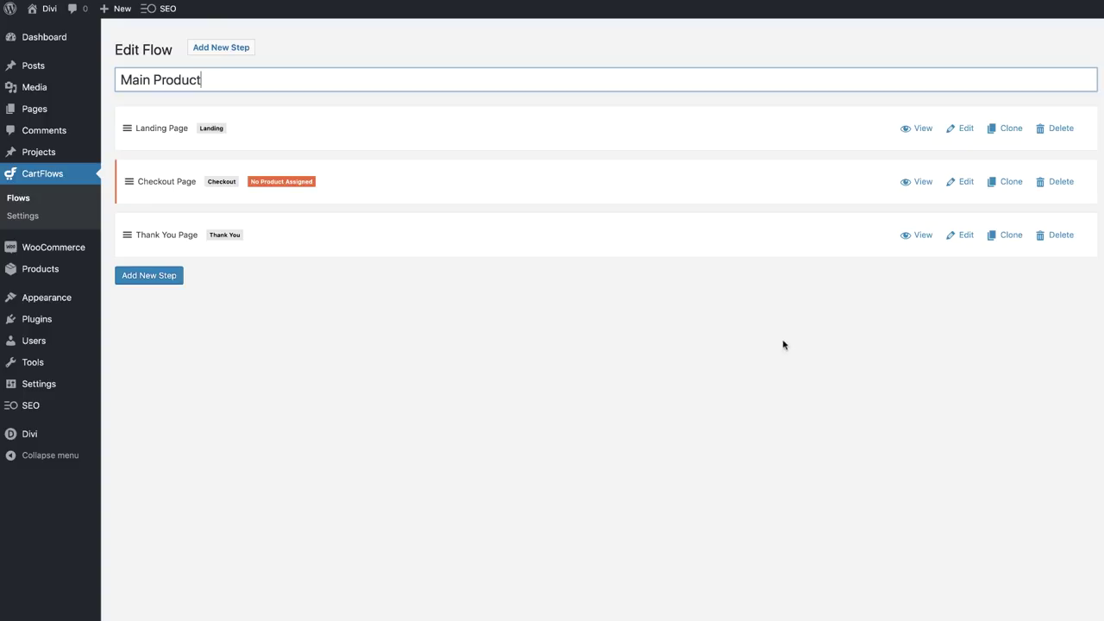
left_click(766, 311)
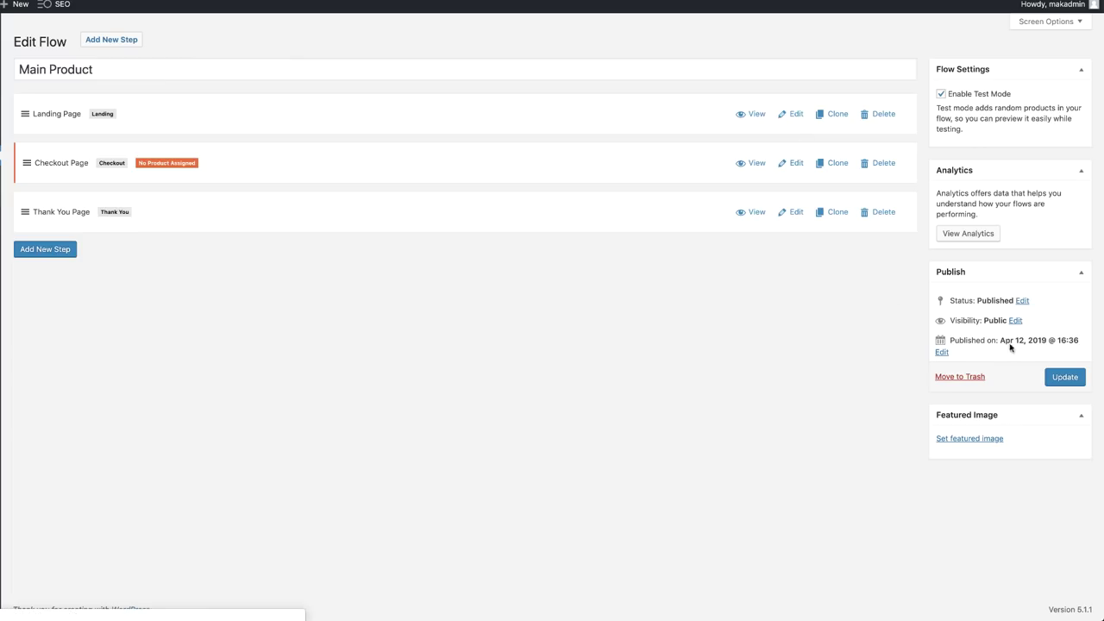
left_click(1076, 378)
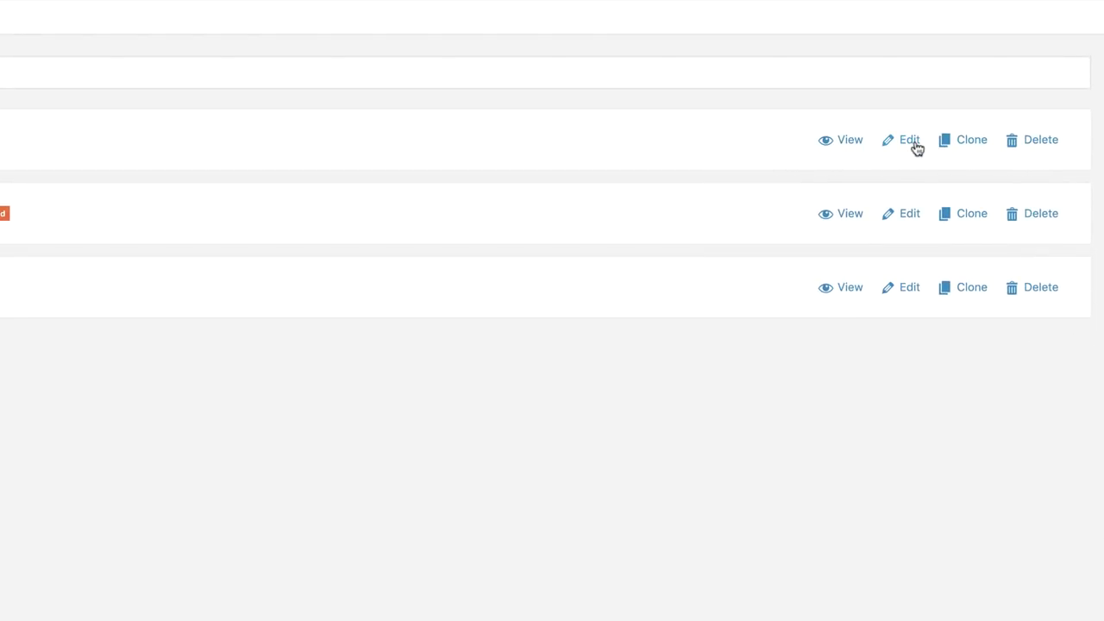
Step: Open the Landing Page step in Divi's front-end builder and delete the header row containing the SPACE logo and BUY NOW button
left_click(913, 145)
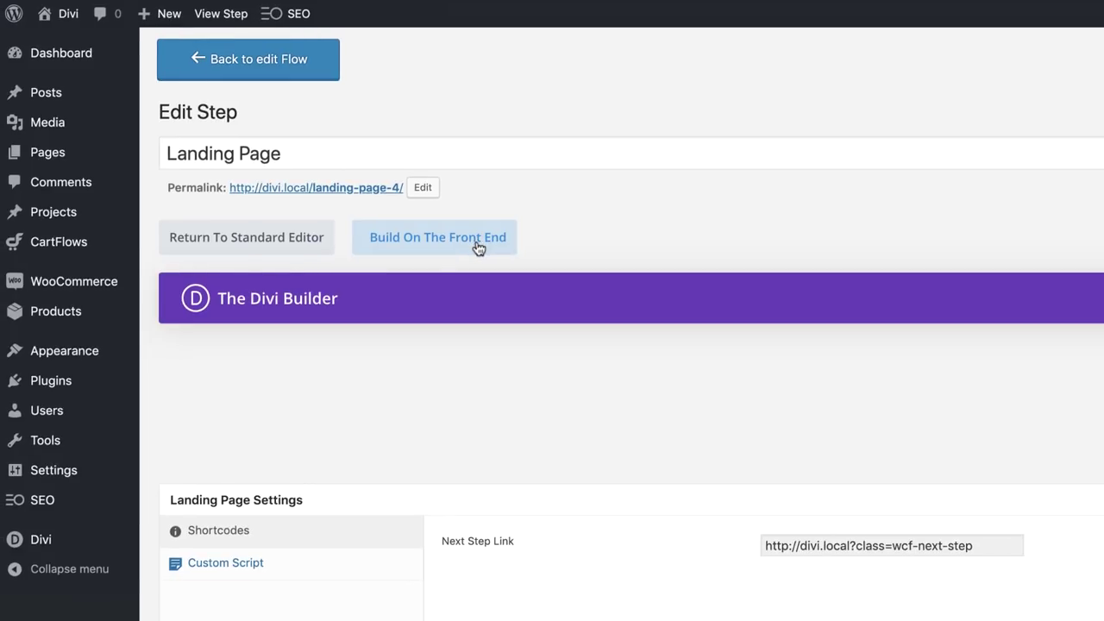
left_click(479, 249)
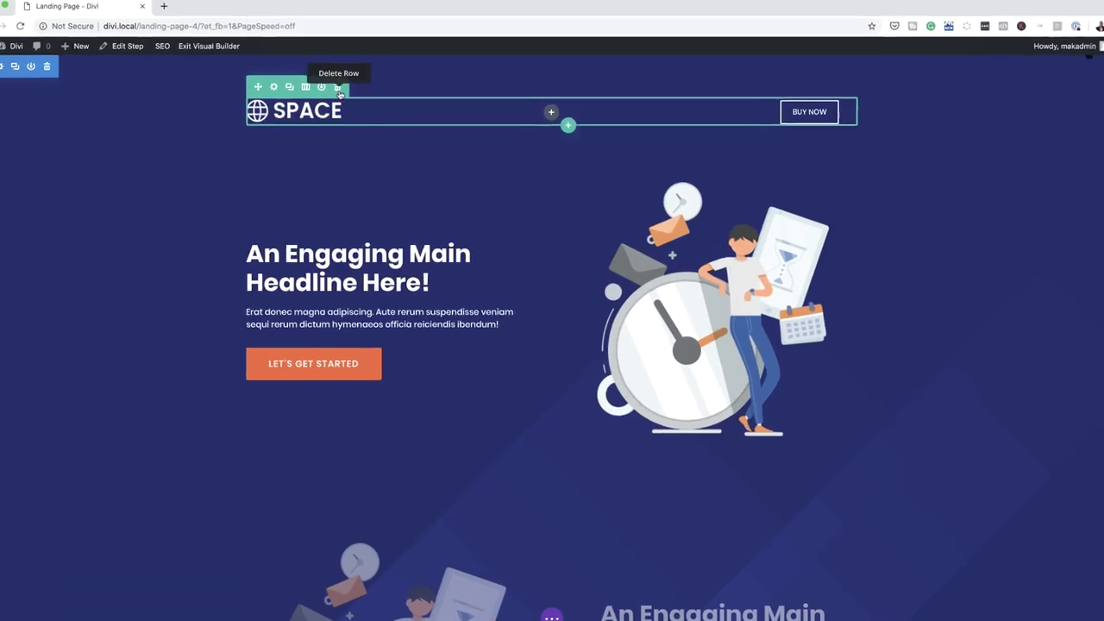
left_click(339, 90)
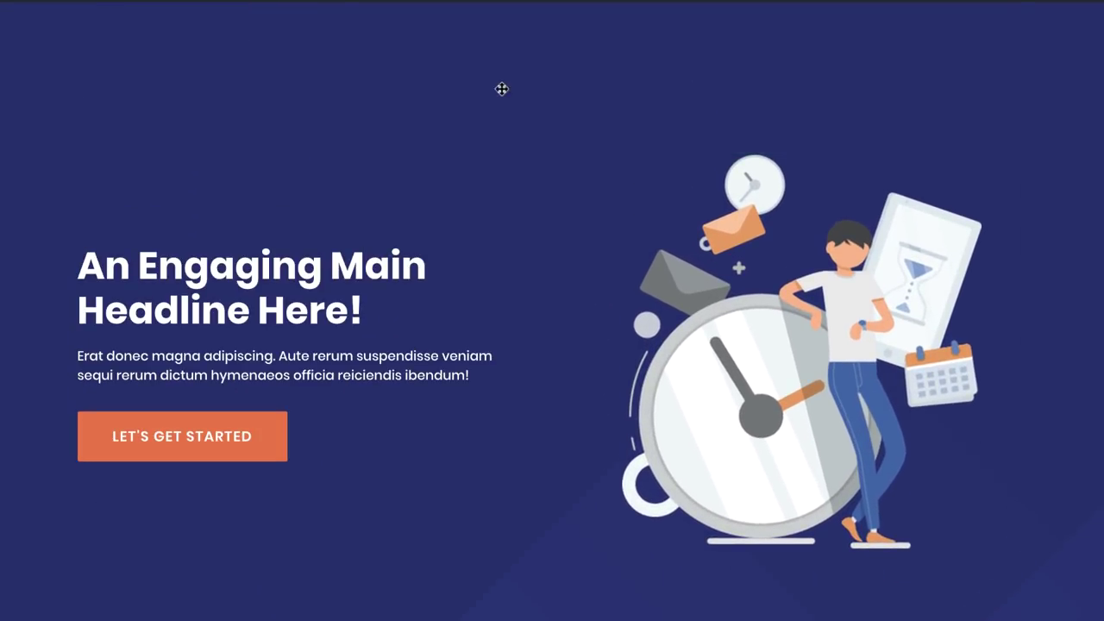
Step: Delete the duplicate centred hero row, the divider row beneath it, and the Harvard University logo from the landing page
scroll(153, 522, "down", 5)
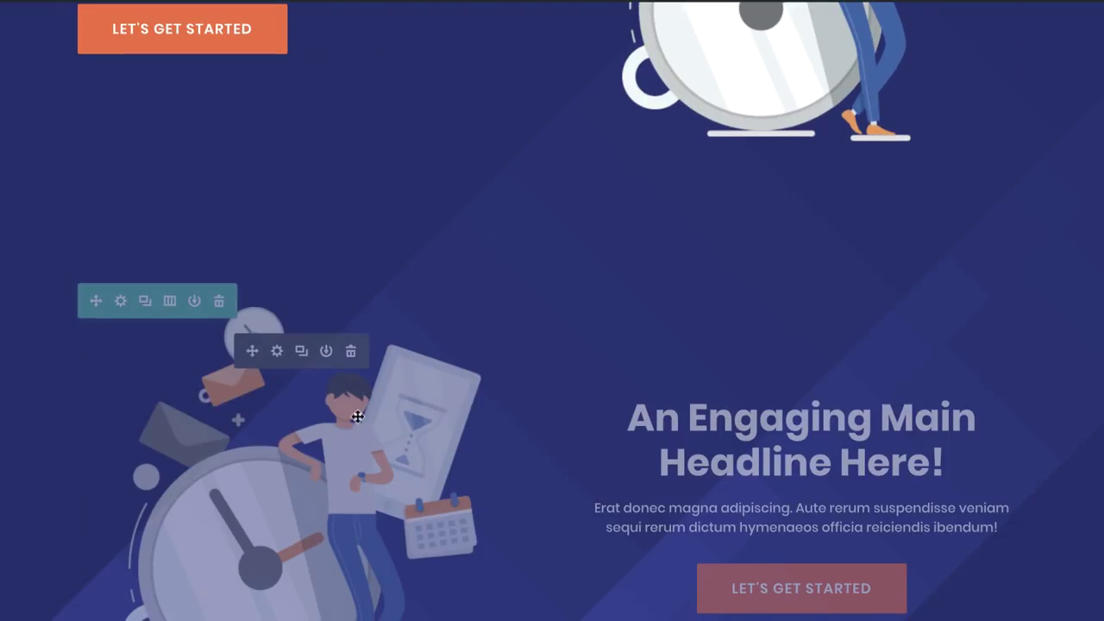
left_click(220, 300)
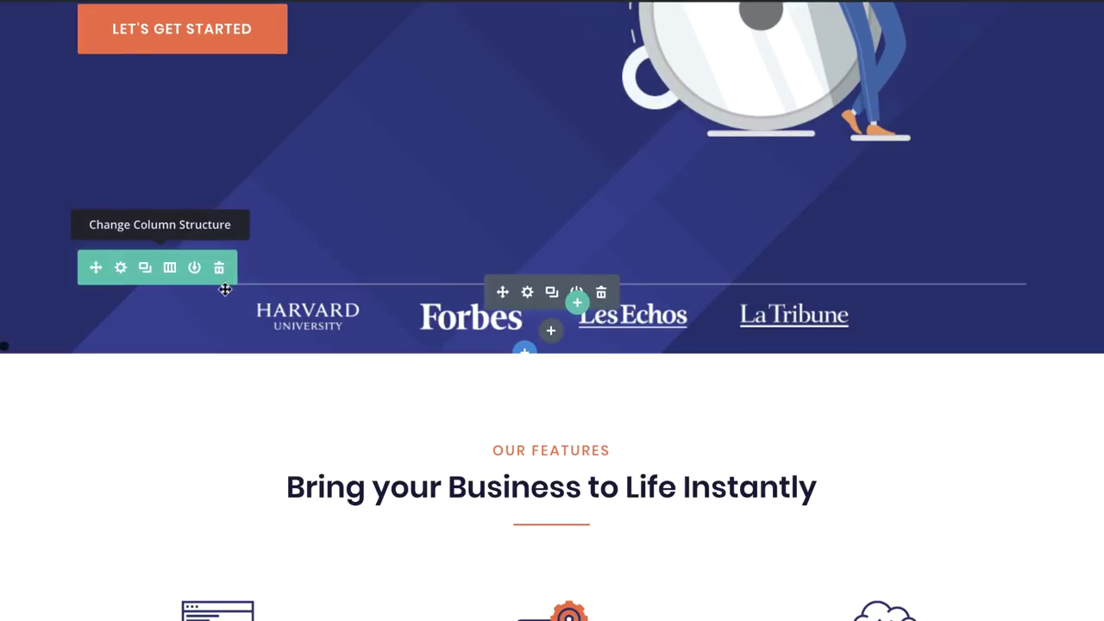
left_click(219, 269)
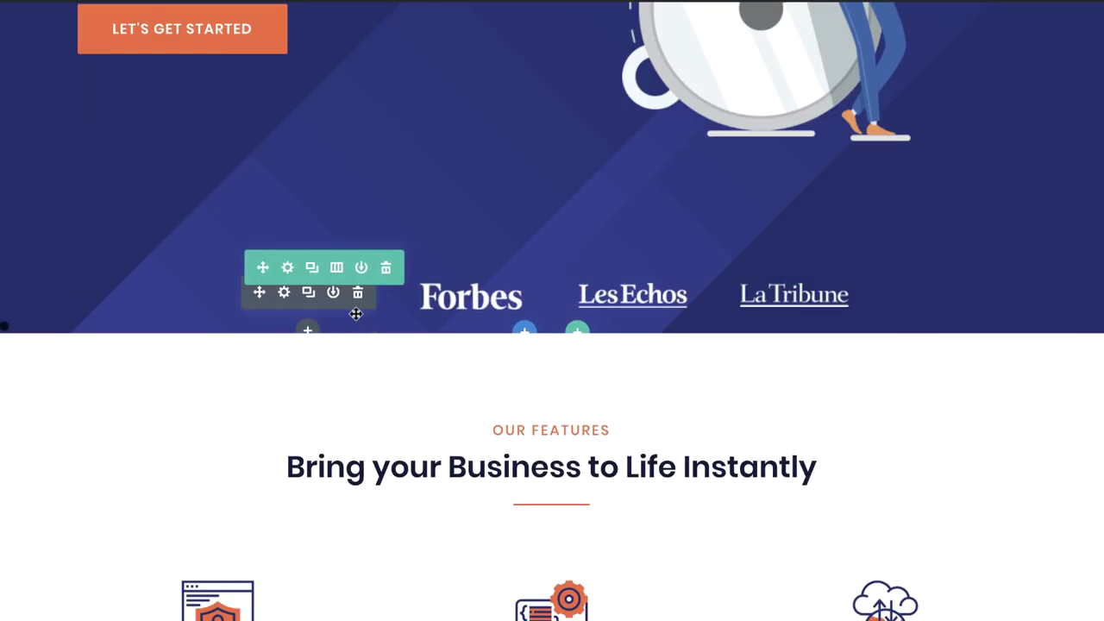
left_click(357, 293)
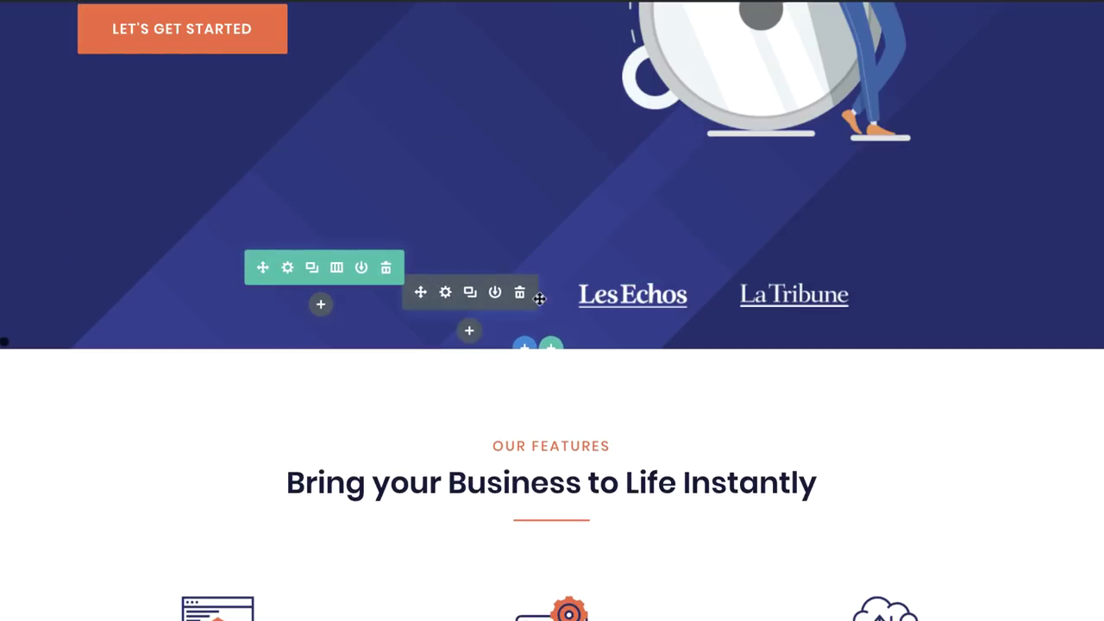
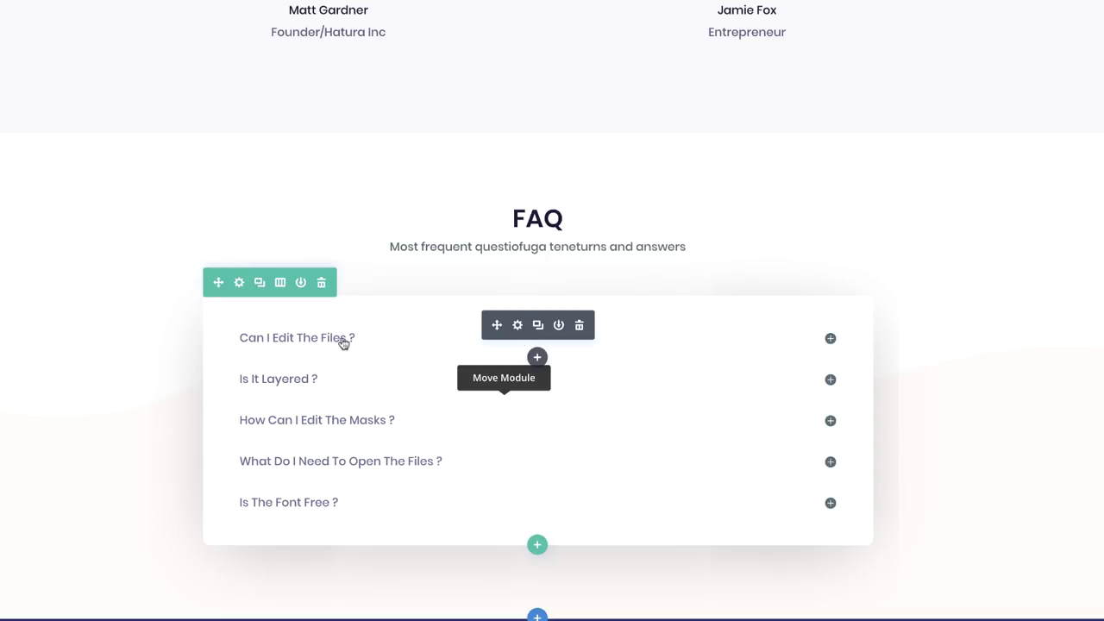
Step: Open the settings of the "Can I Edit The Files ?" toggle, and copy the second short paragraph from the Lorem 2 website
left_click(517, 325)
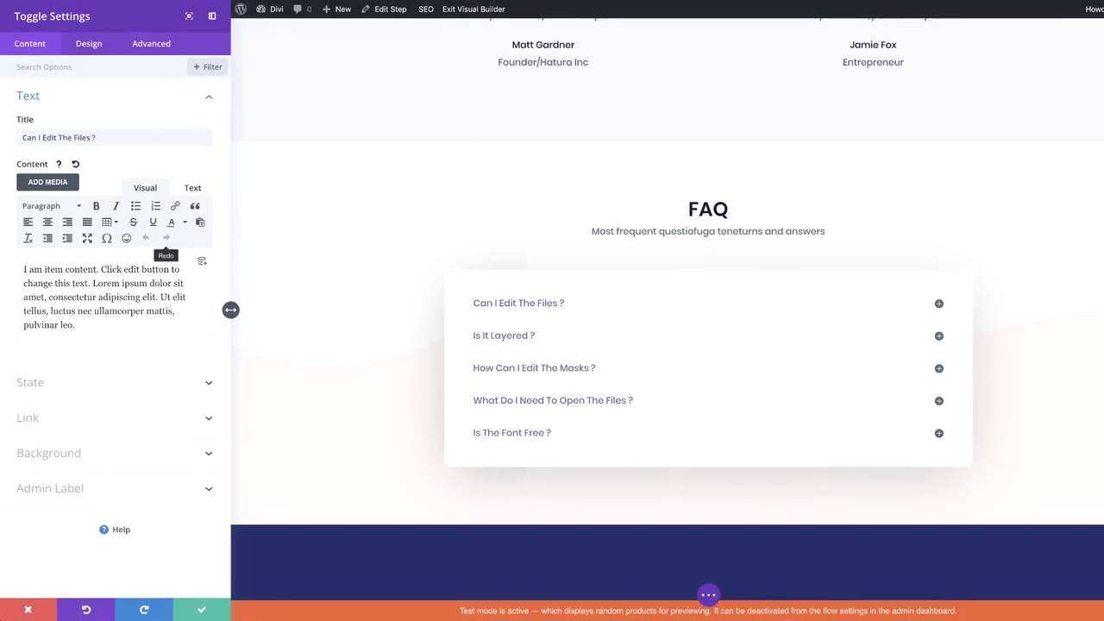
key("ctrl+t")
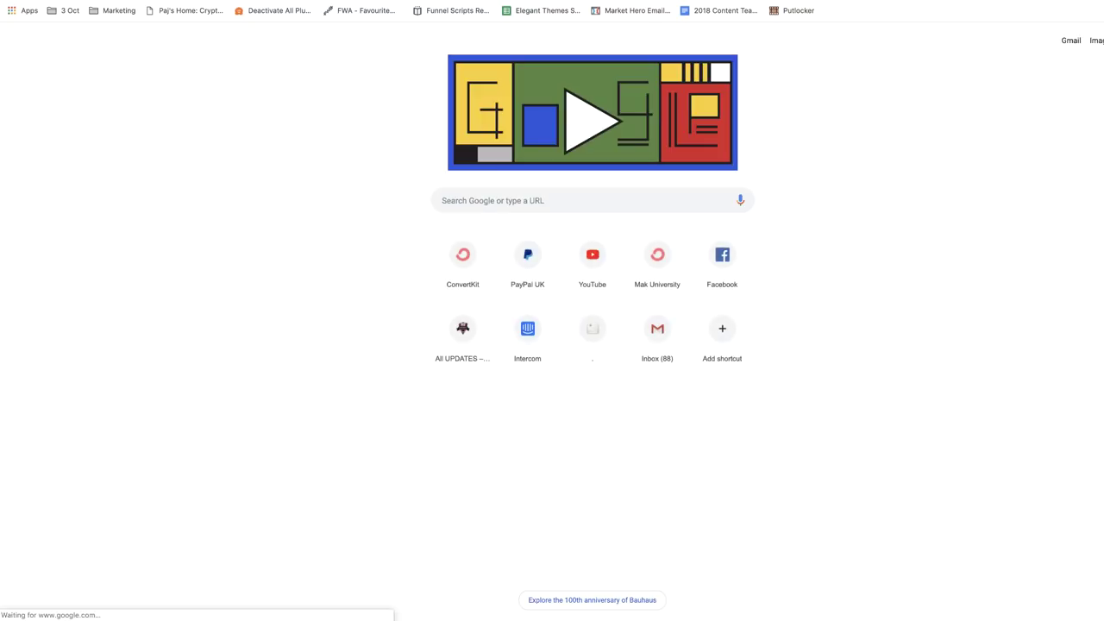
type("lore")
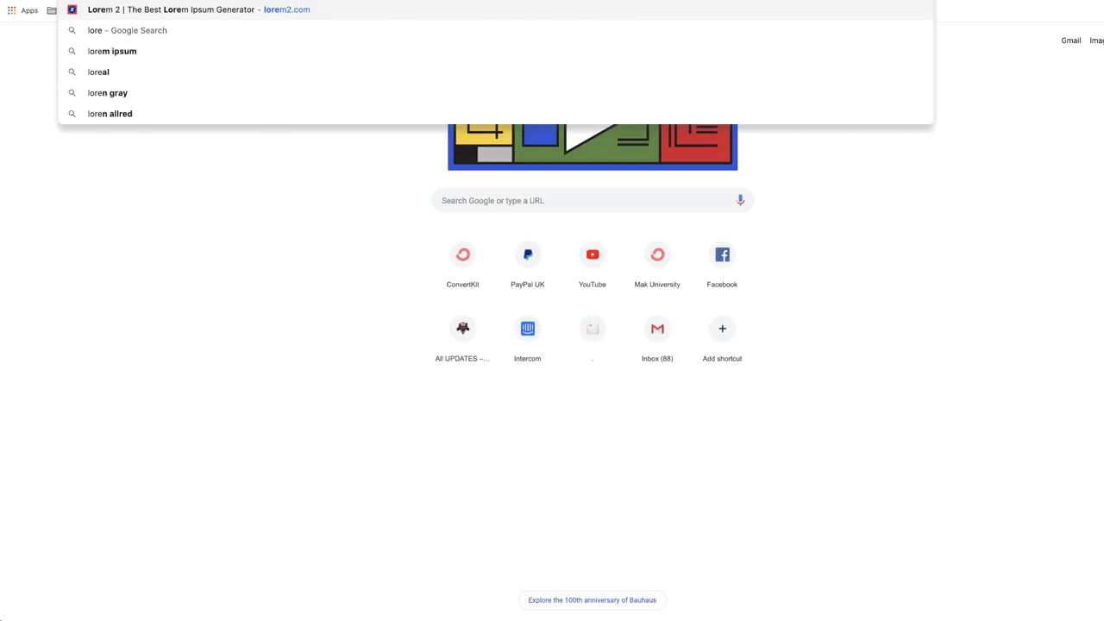
key("Return")
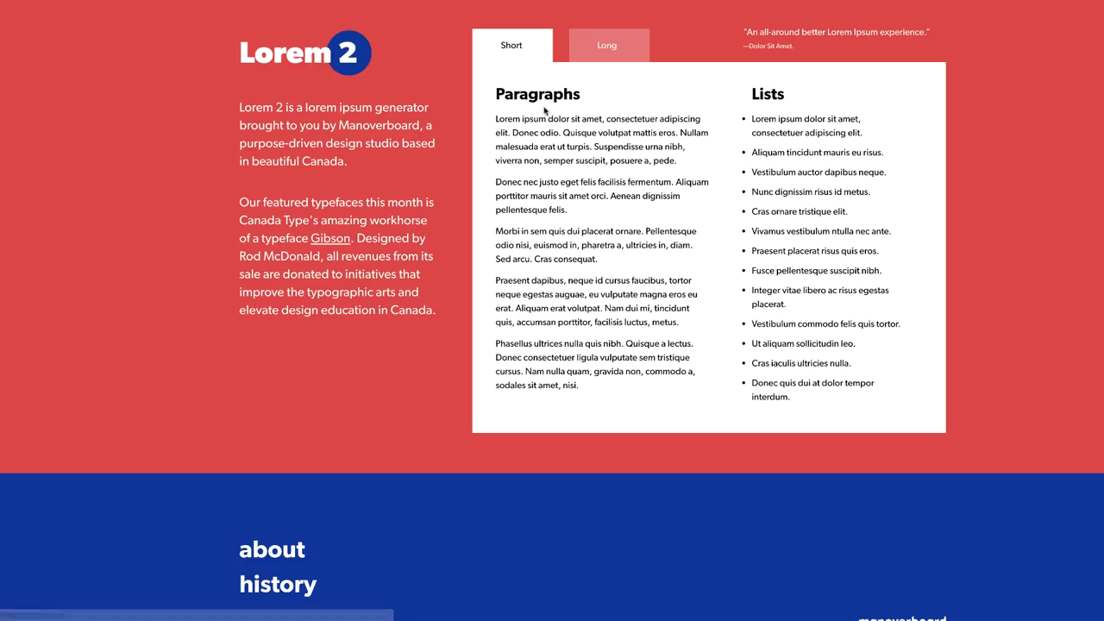
left_click_drag(496, 181, 578, 215)
key("ctrl+c")
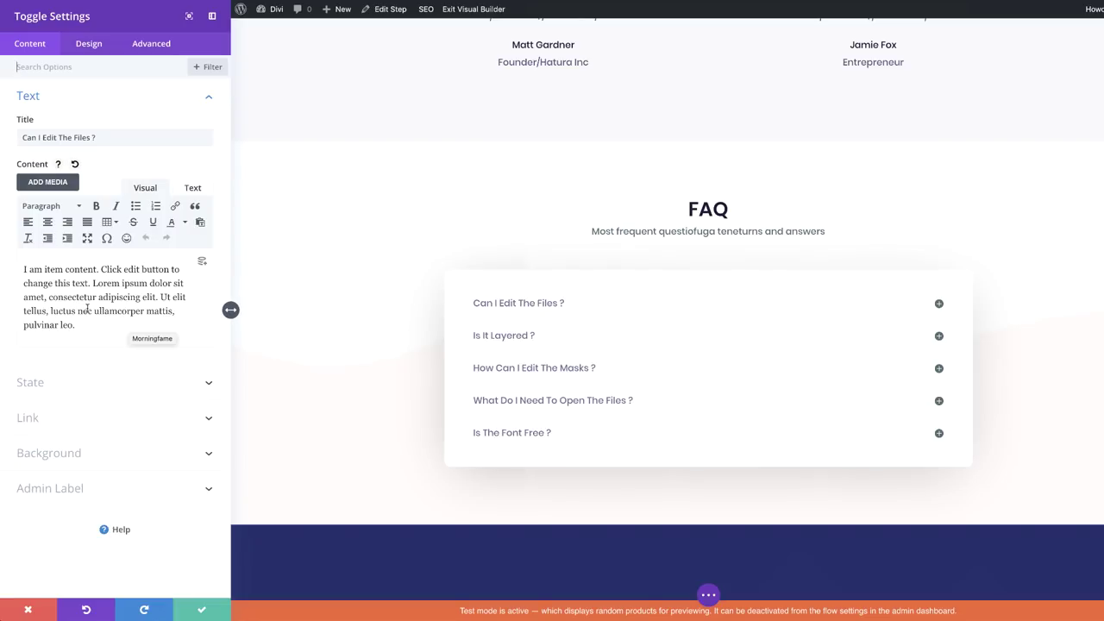
Step: Replace the toggle's whole content with the copied "Donec nec justo eget felis" paragraph, save it, and expand the question to check the answer
mouse_move(478, 311)
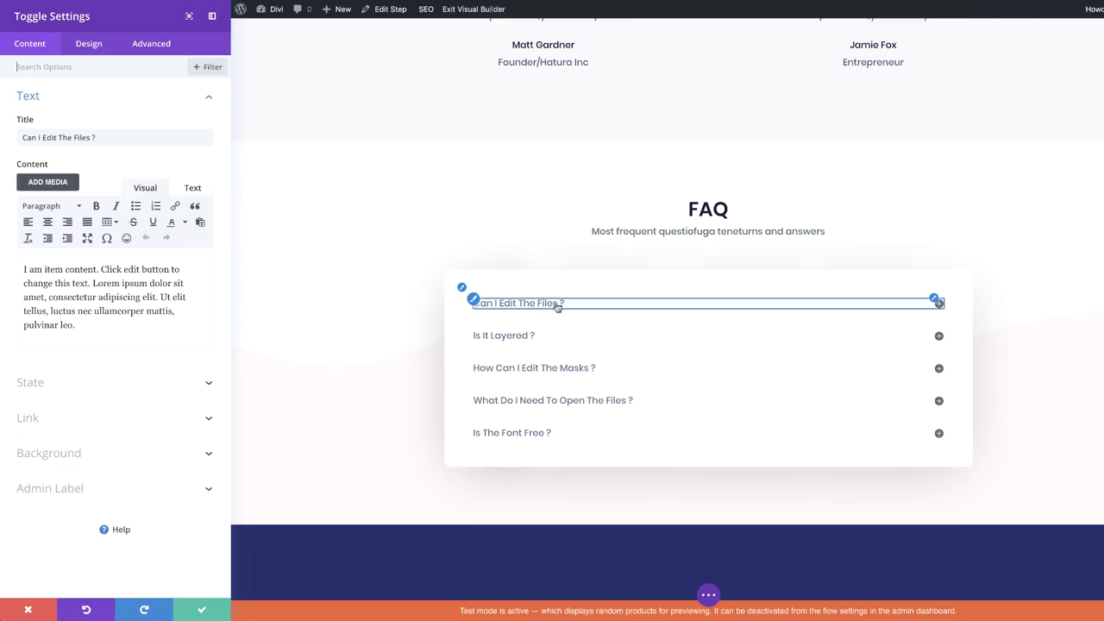
left_click_drag(63, 312, 20, 268)
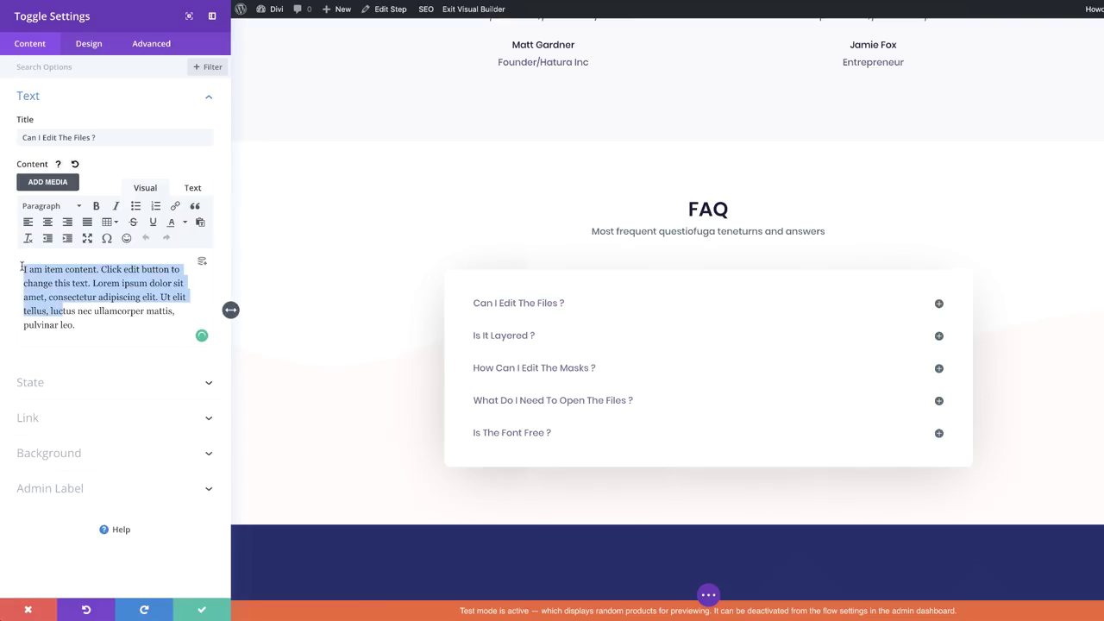
key("ctrl+v")
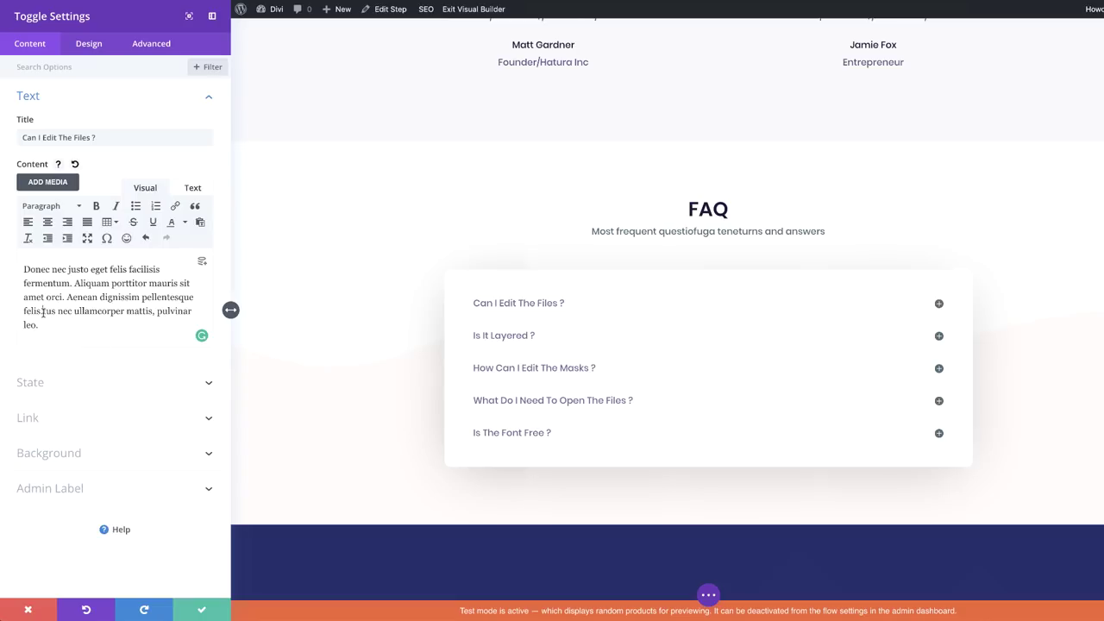
left_click_drag(42, 312, 110, 326)
key("BackSpace")
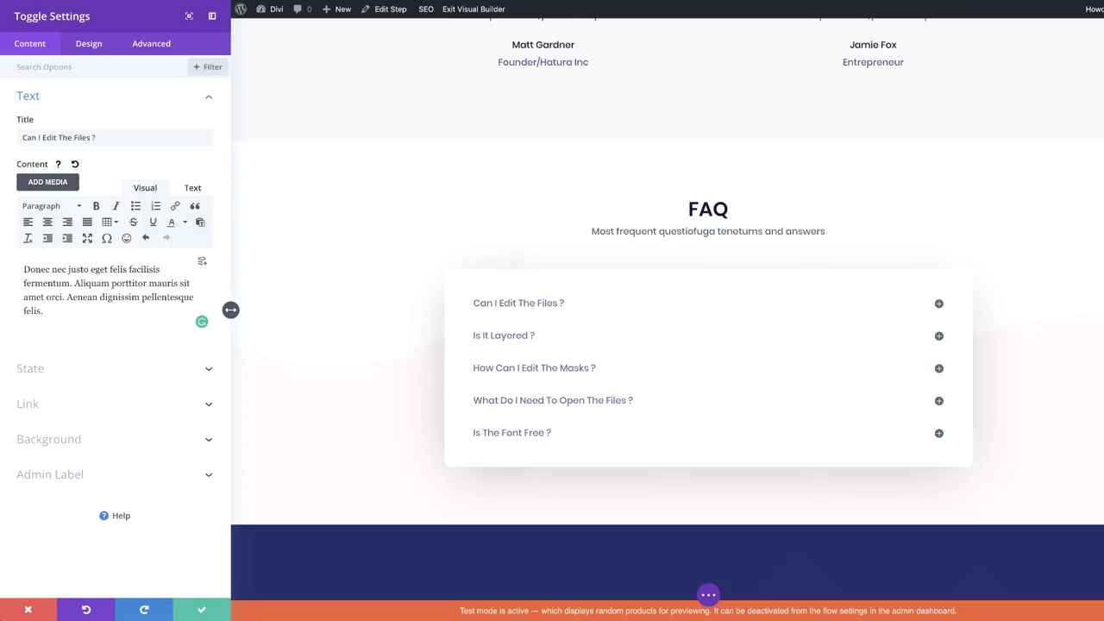
left_click(202, 609)
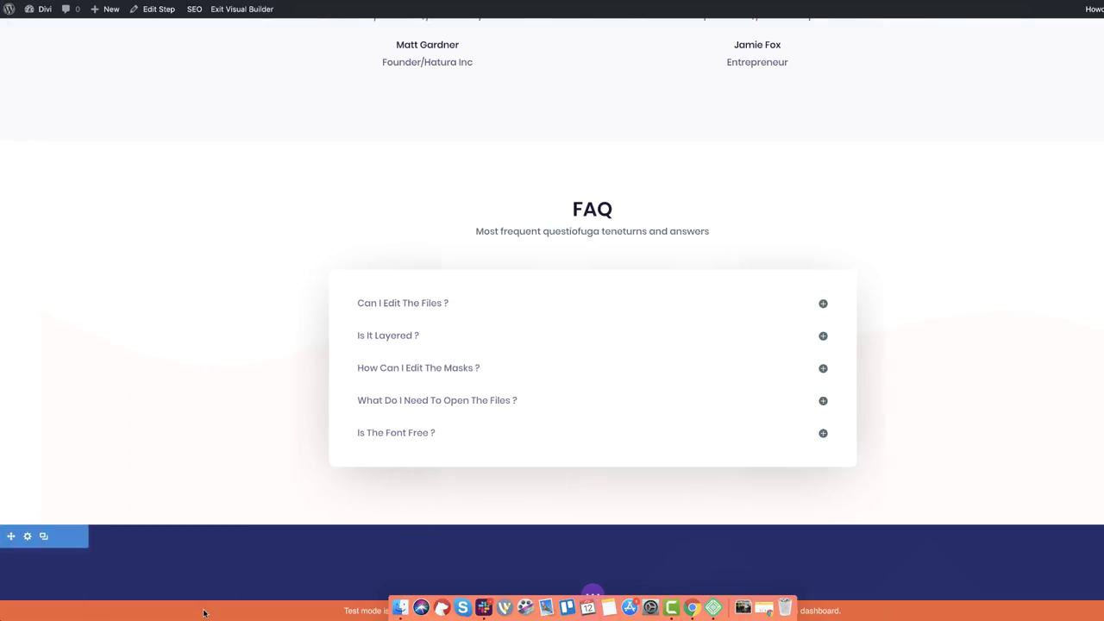
left_click(826, 302)
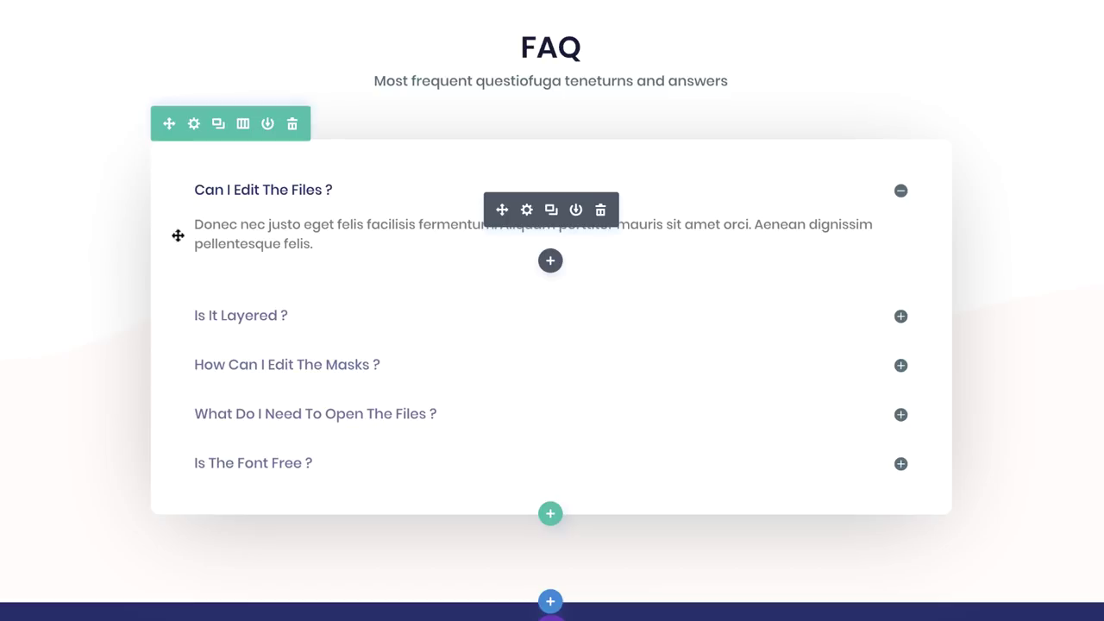
Step: Set the hero section's background image to the gym photo with the barbell weight plate from the media library
scroll(93, 279, "down", 5)
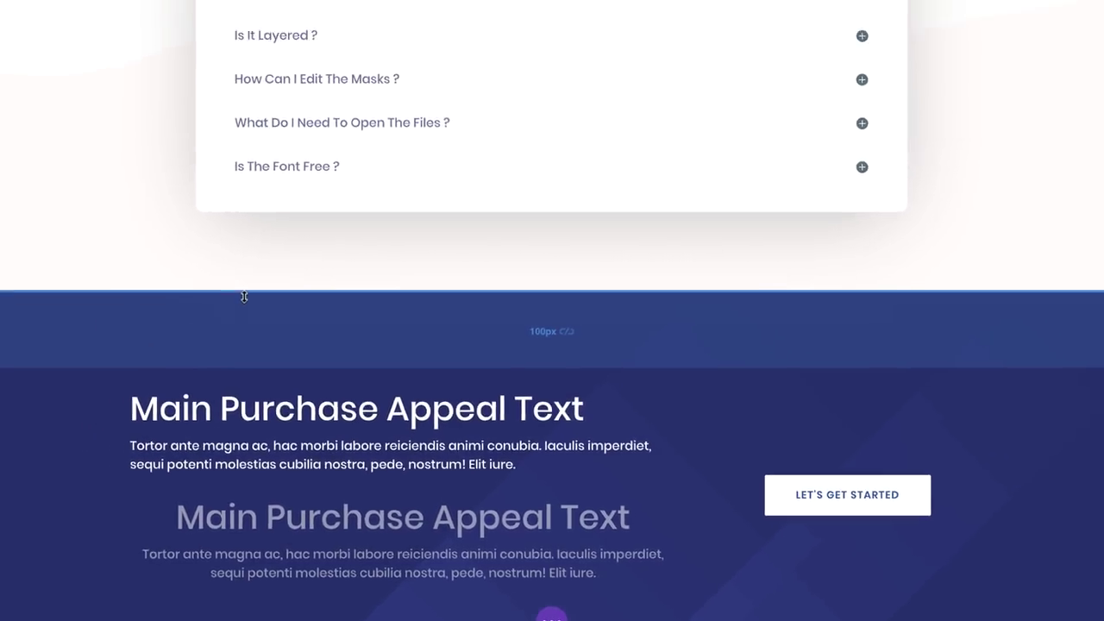
scroll(244, 297, "up", 15)
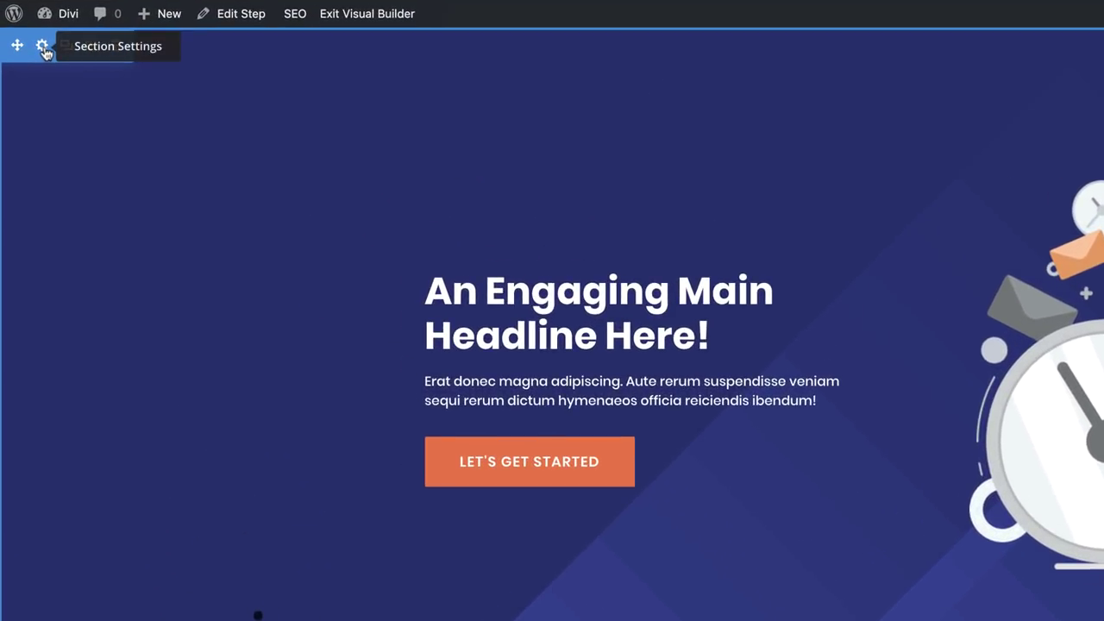
left_click(43, 47)
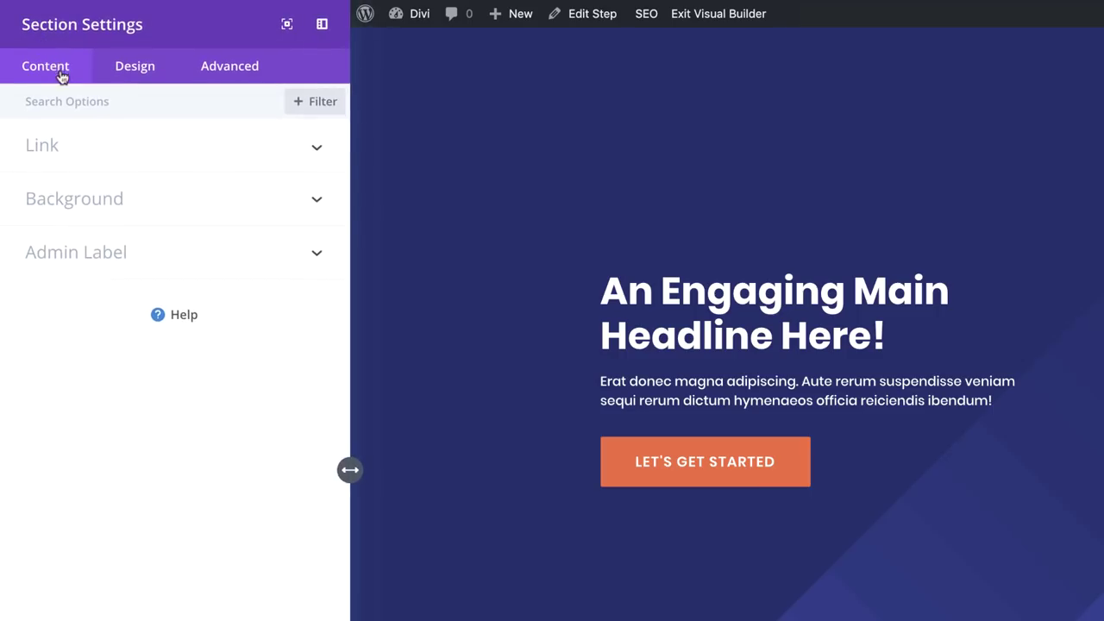
left_click(123, 207)
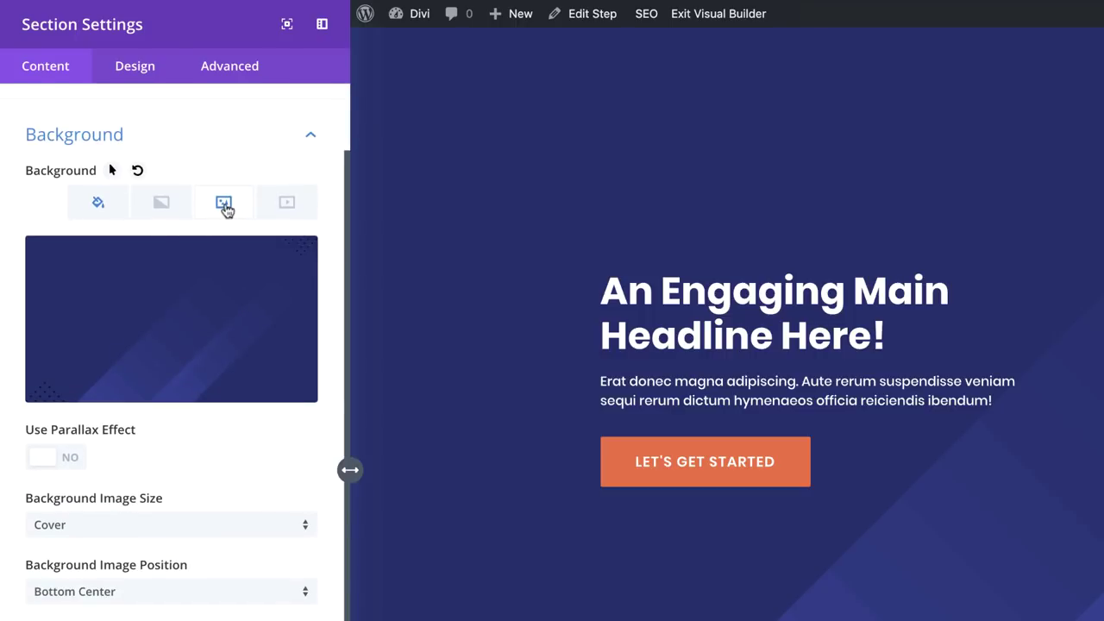
left_click(218, 320)
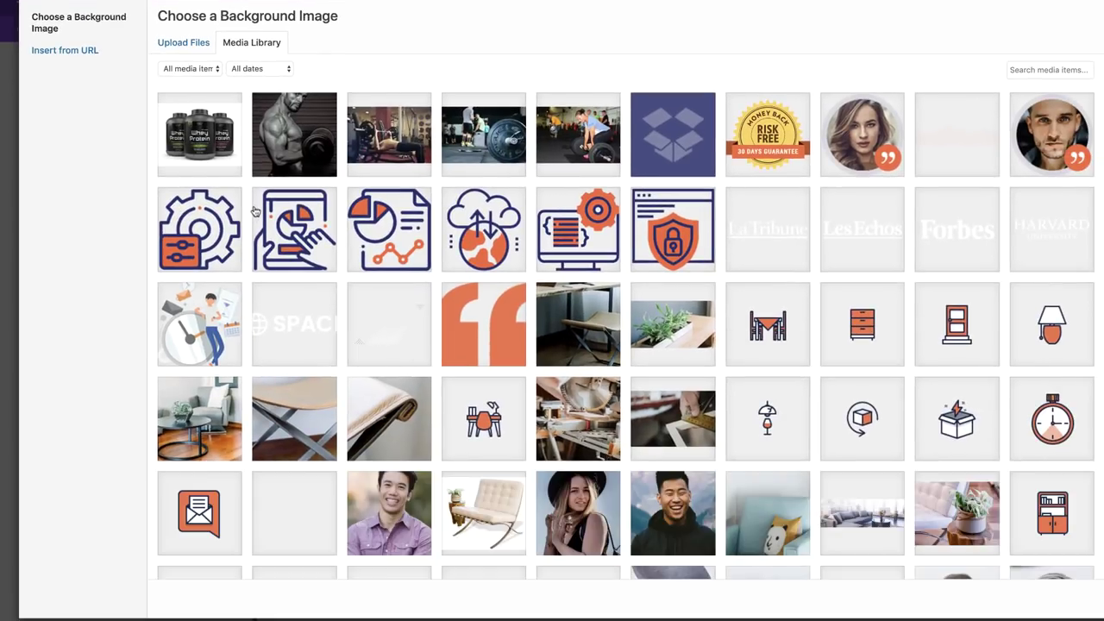
left_click(484, 139)
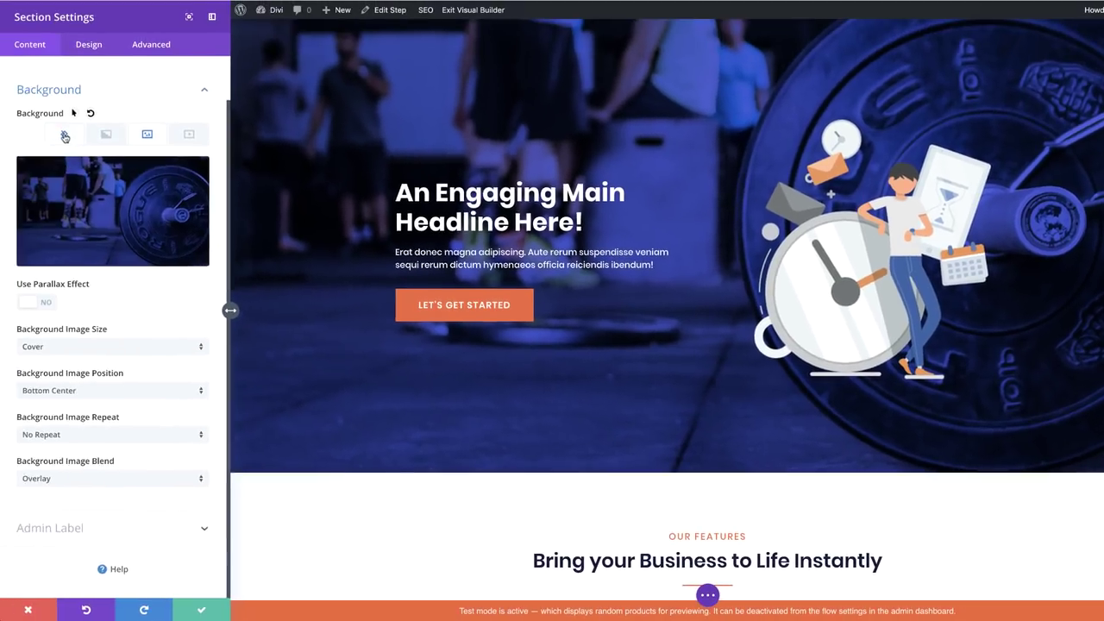
Step: Set the hero section's background colour to black at 0.74 opacity, rgba(0,0,0,0.74), and save the section settings
left_click(66, 136)
mouse_move(130, 244)
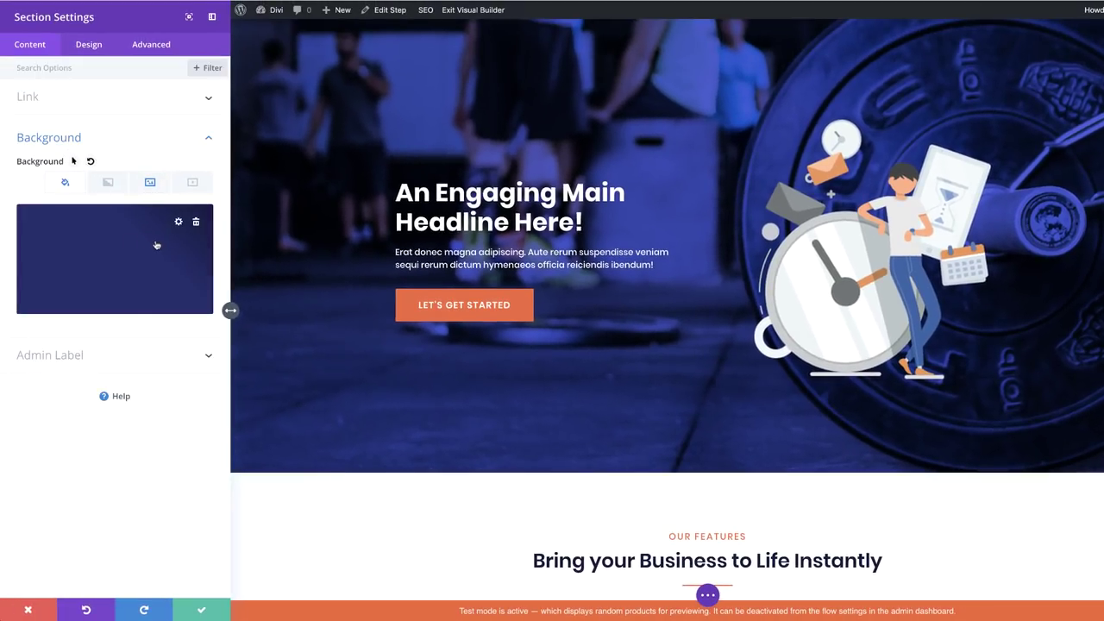
left_click(144, 250)
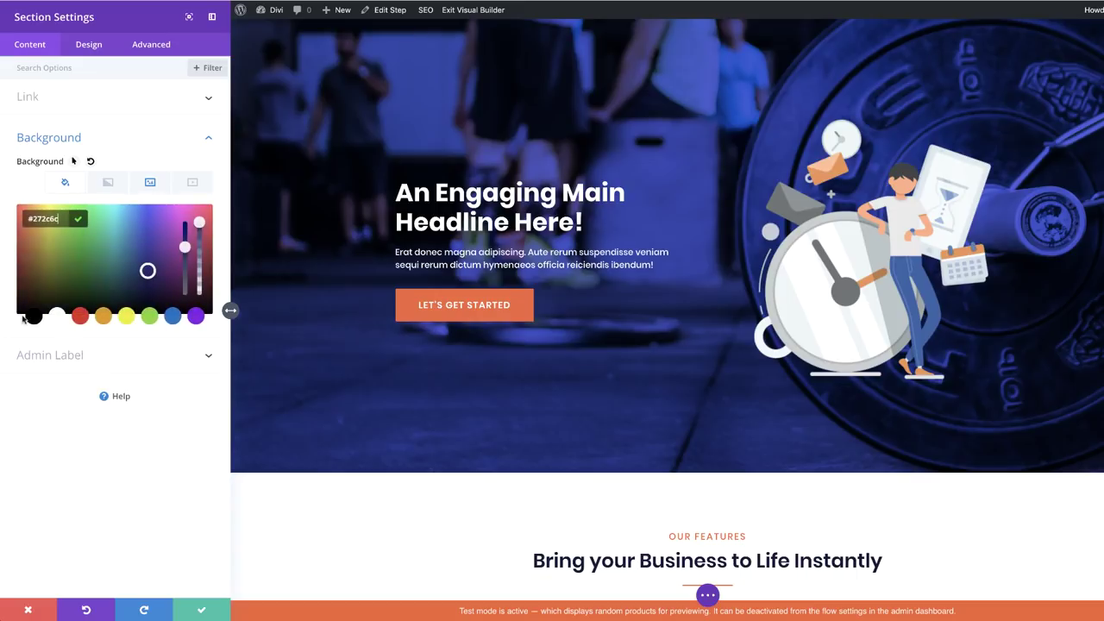
left_click(33, 318)
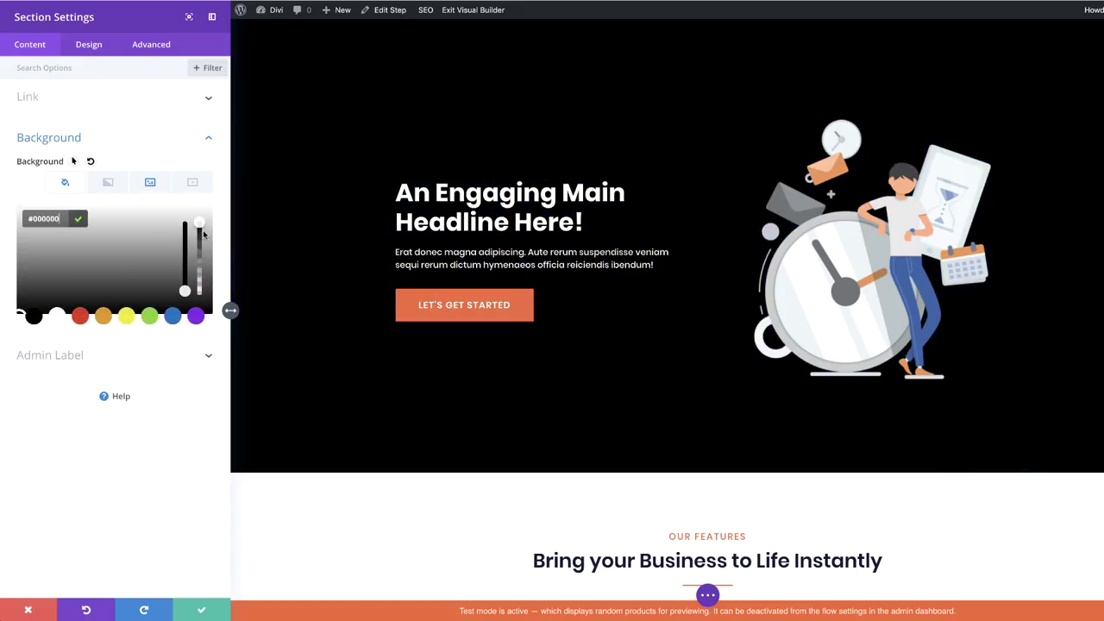
left_click_drag(202, 236, 205, 259)
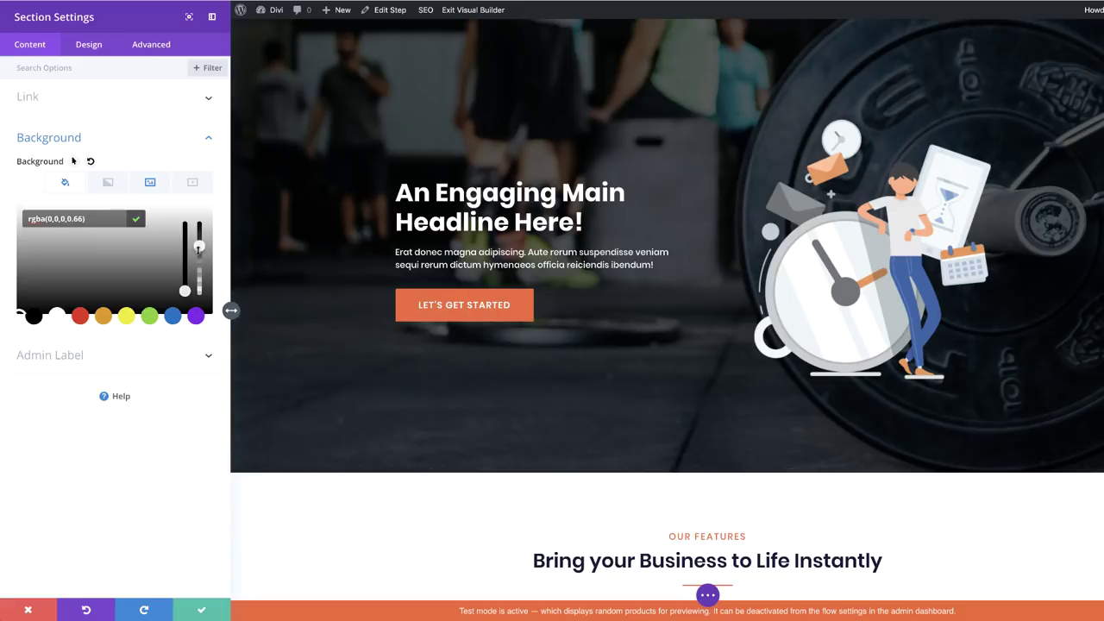
left_click_drag(198, 247, 198, 239)
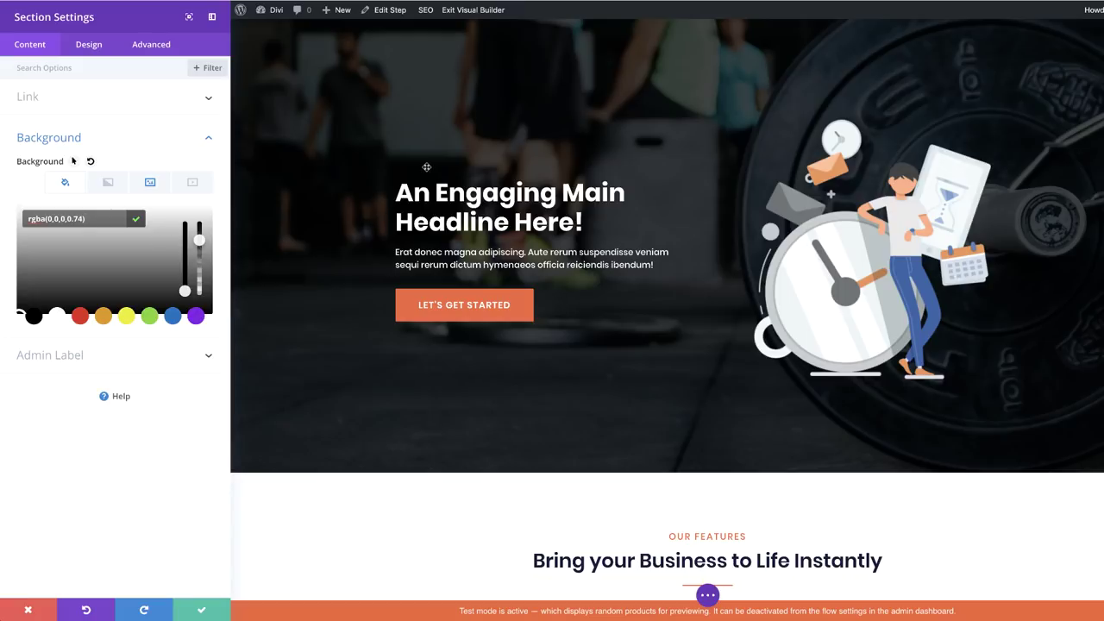
left_click(215, 610)
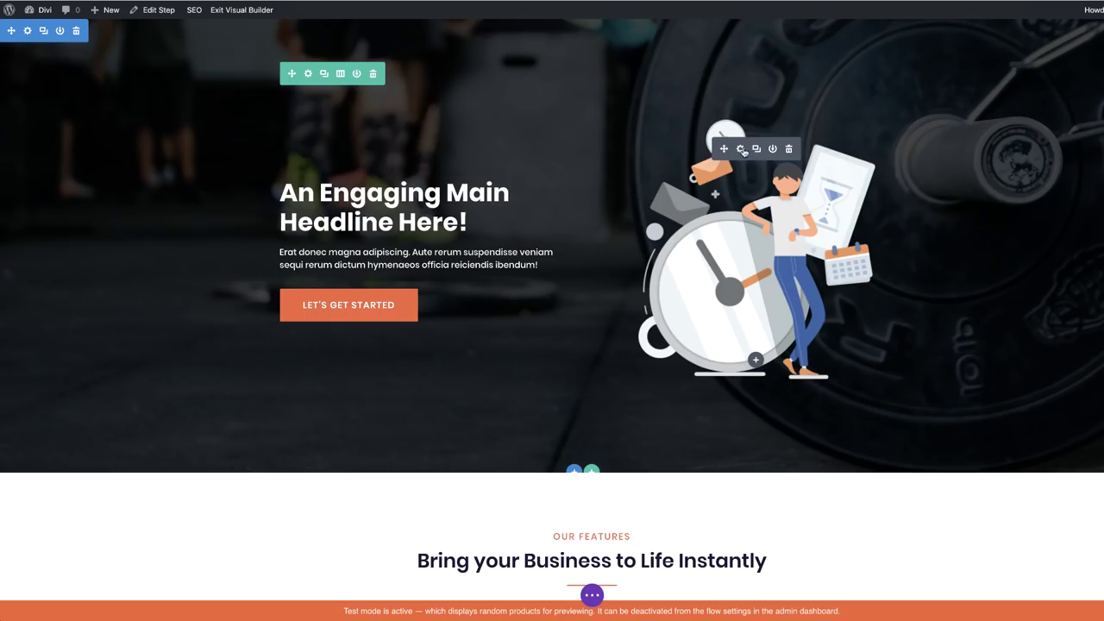
Step: Replace the hero's clock illustration with the Whey Protein product image shutterstock_184395509.jpg from the media library
left_click(740, 150)
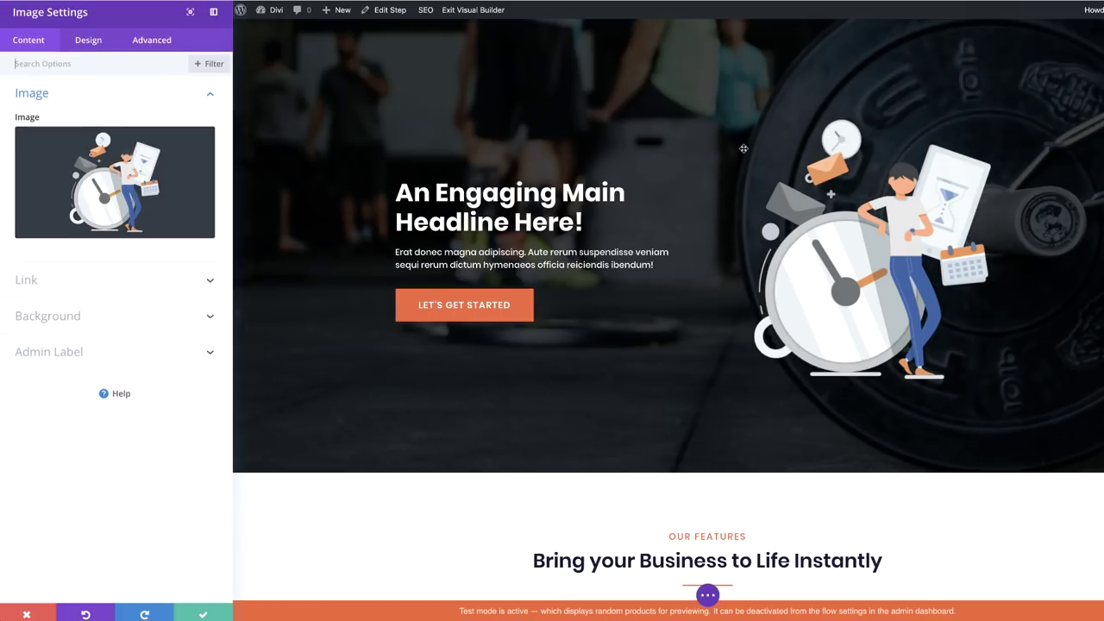
left_click(151, 184)
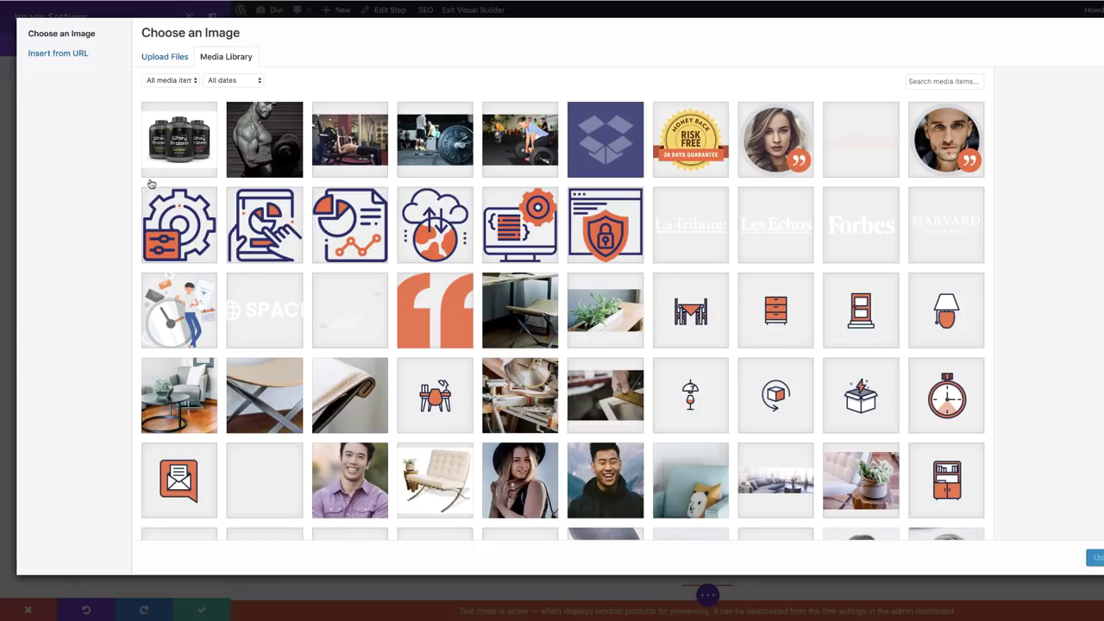
left_click(194, 149)
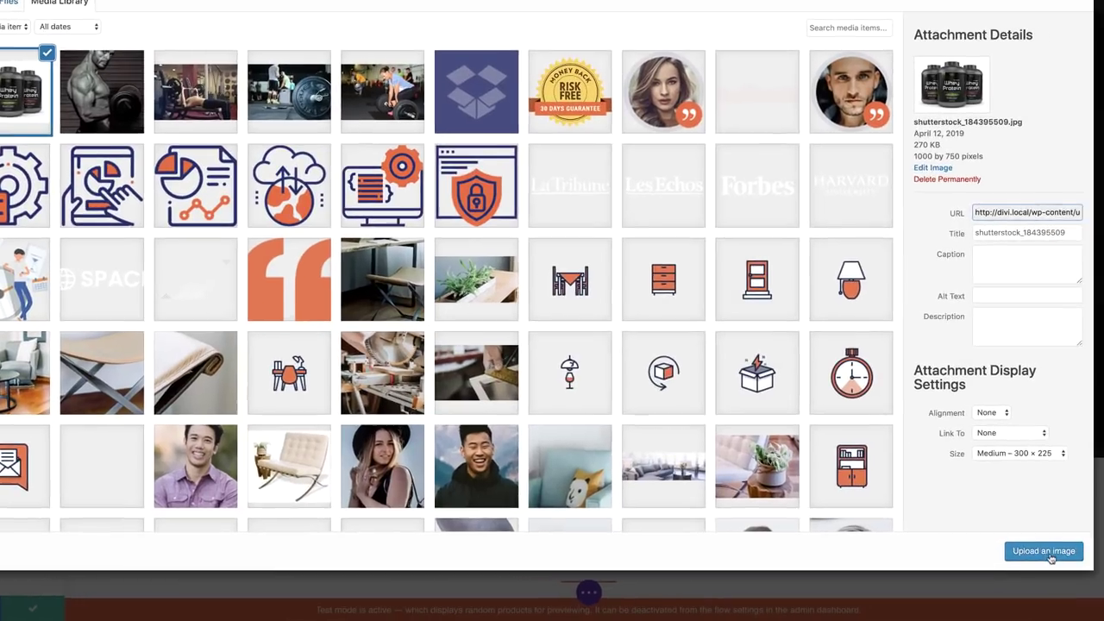
left_click(1095, 557)
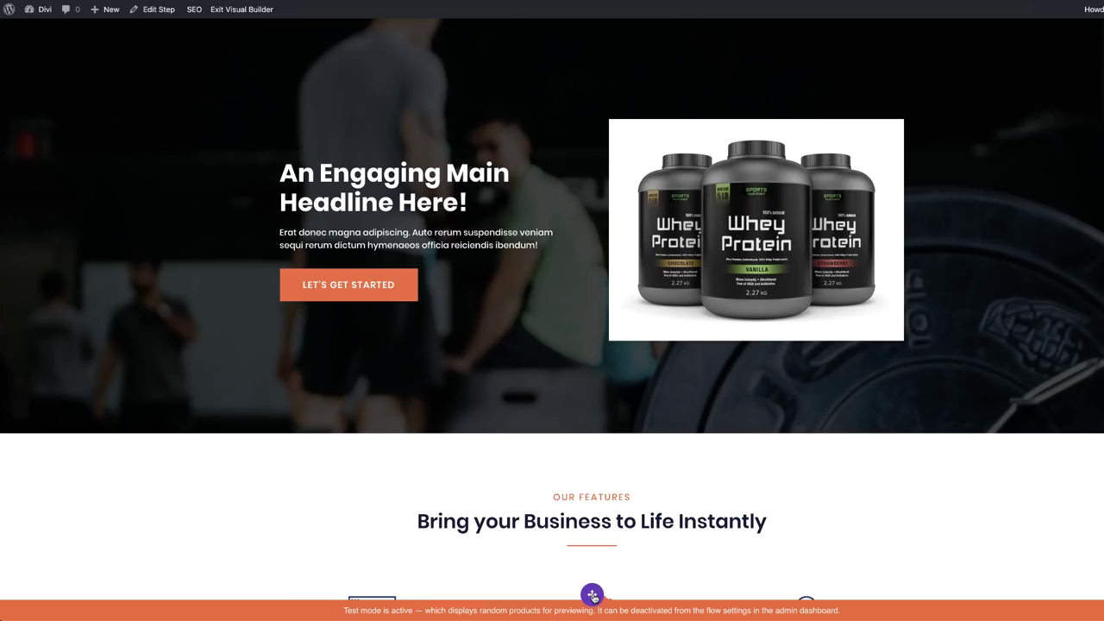
Step: Preview the landing page's hero section in the phone layout, and return to the desktop layout
left_click(593, 595)
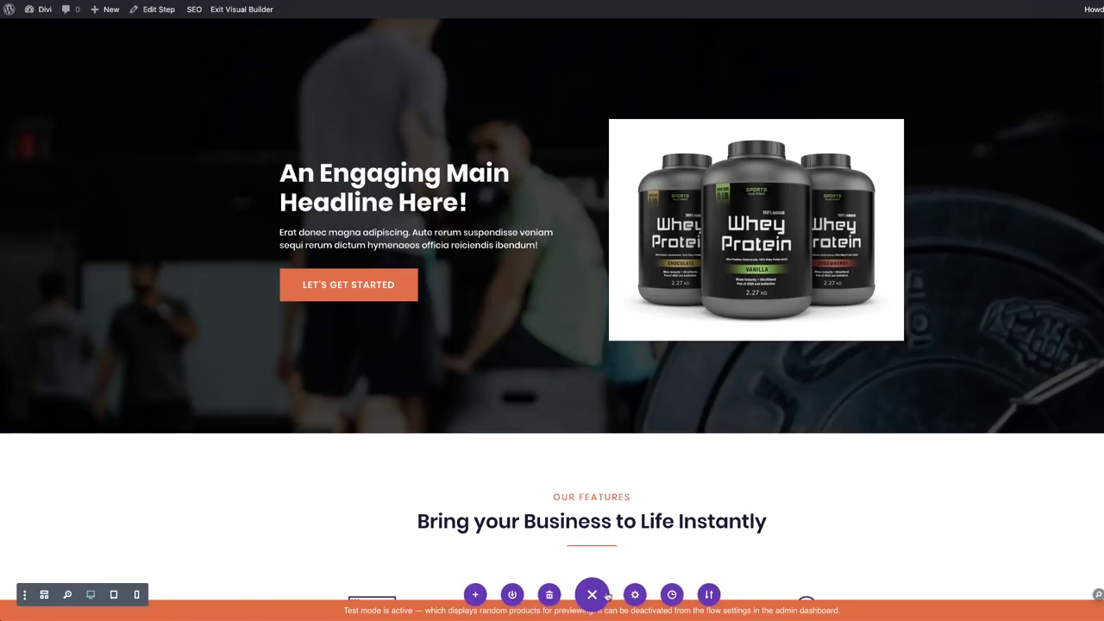
left_click(137, 595)
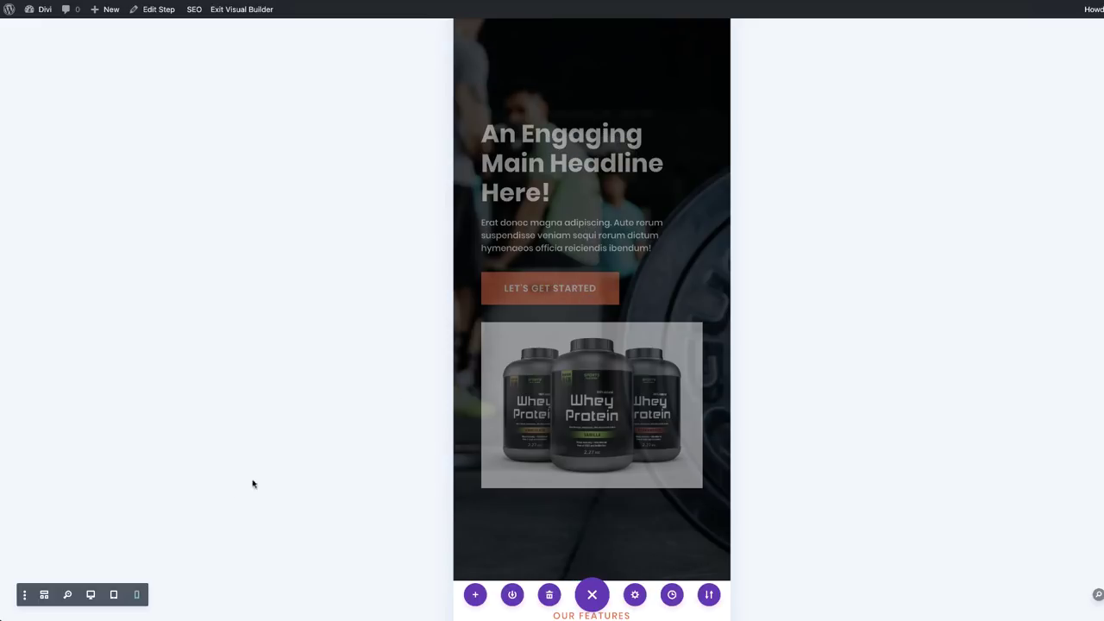
left_click(93, 595)
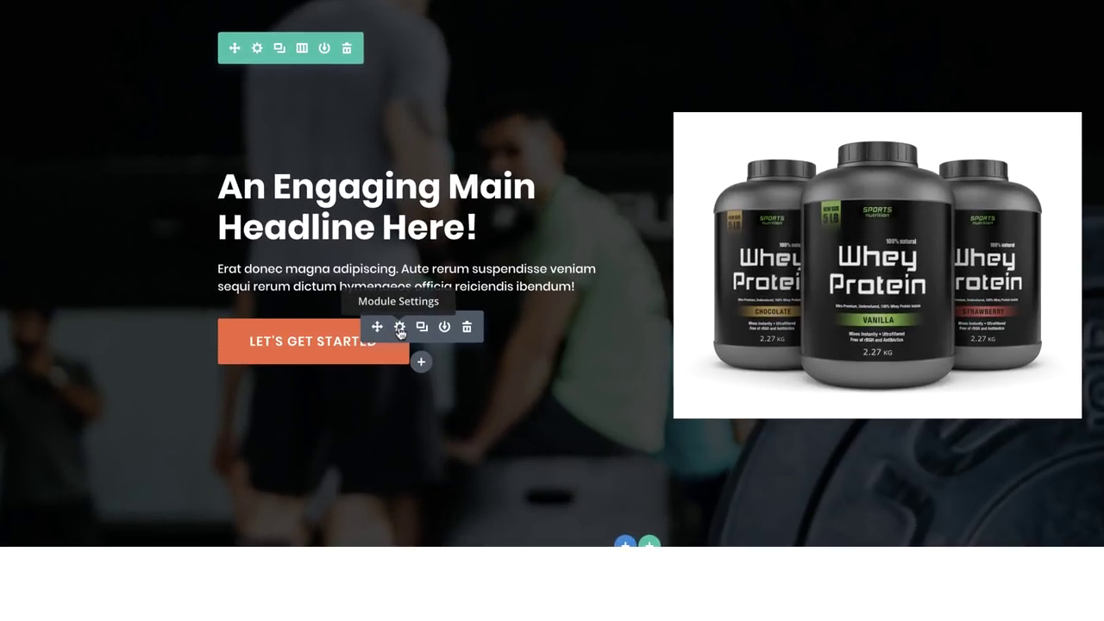
Step: Change the hero button's text to "BUY NOW" and save the button settings
left_click(400, 327)
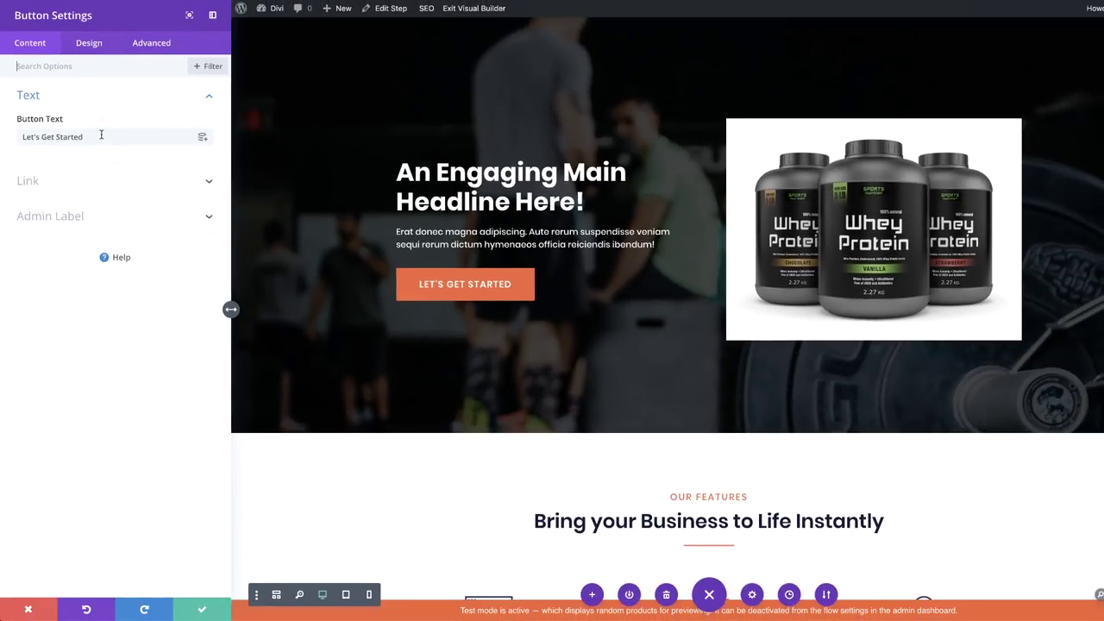
triple_click(101, 134)
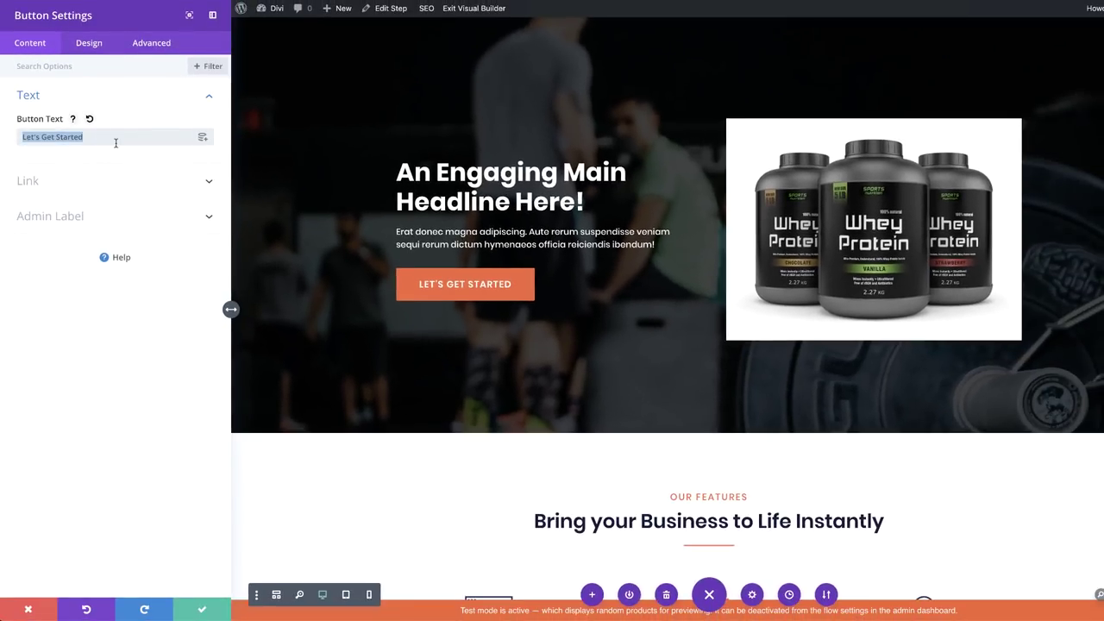
type("BUY NOW")
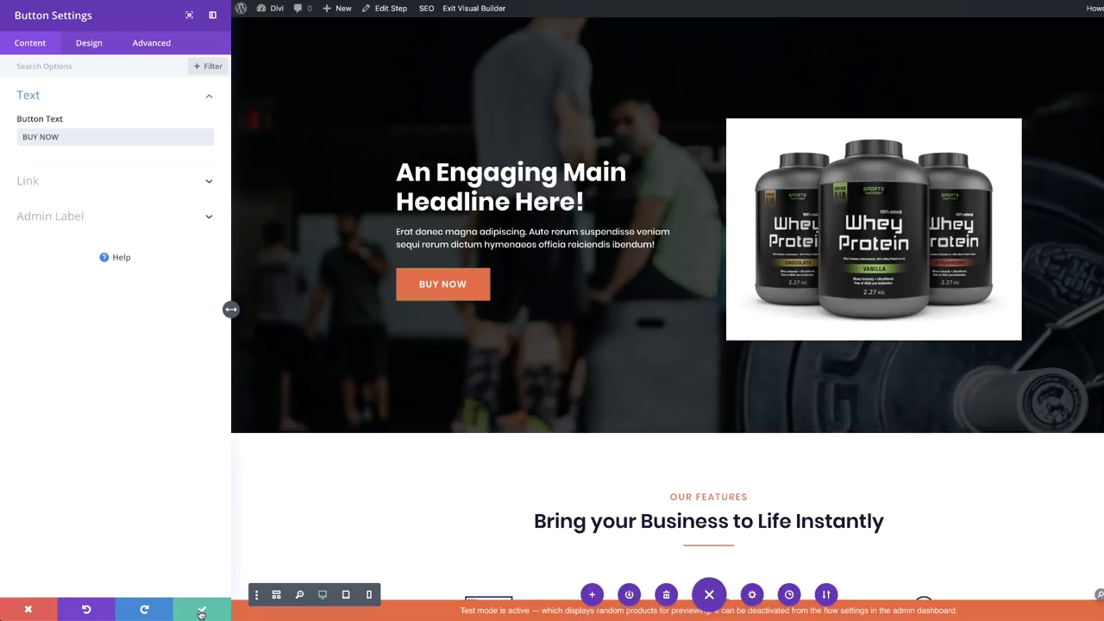
left_click(202, 609)
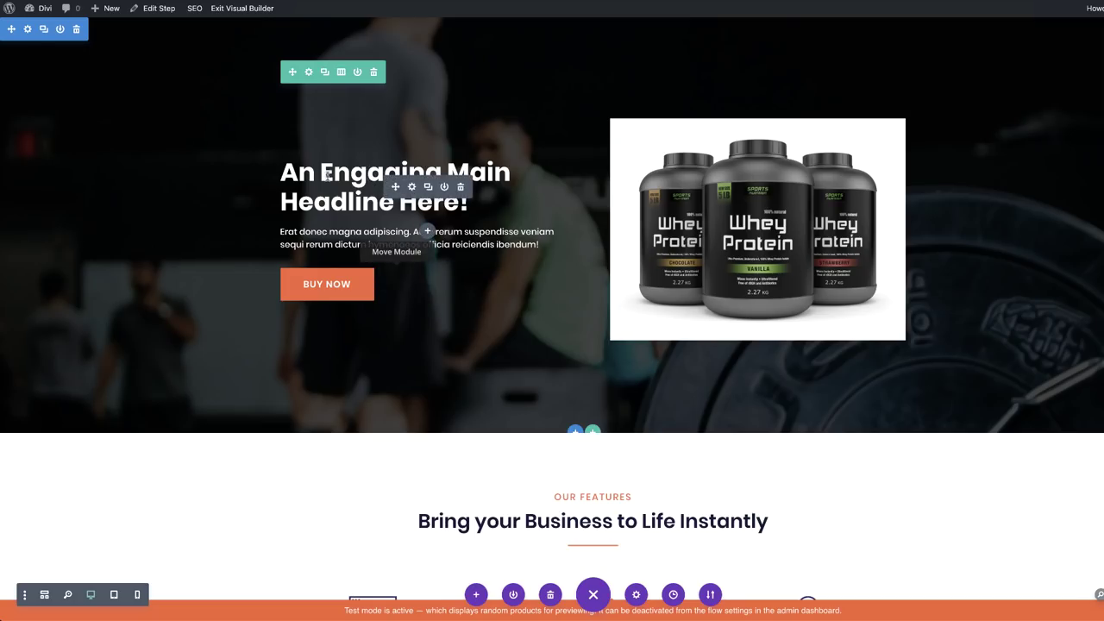
Step: Replace the hero headline with "Donec nec justo eget felis facilisis fermentum.", keeping the paragraph below it
left_click_drag(283, 173, 473, 213)
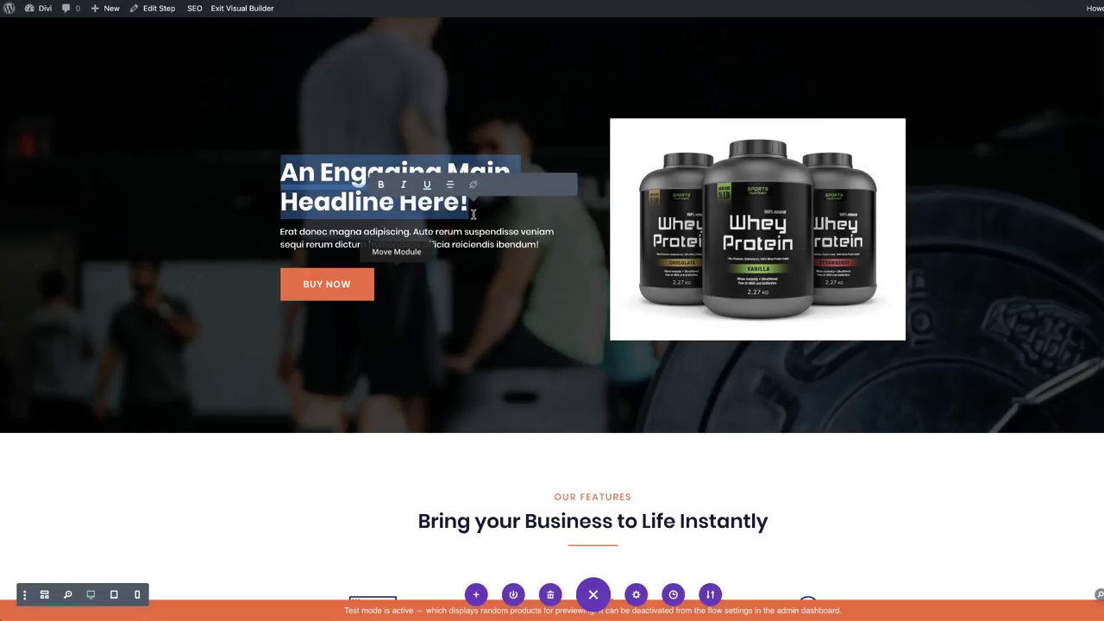
type("Donec nec justo eget felis facilisis fermentum. Aliquam porttitor mauris sit amet orci. Aenean dignissim pellentesque felis.")
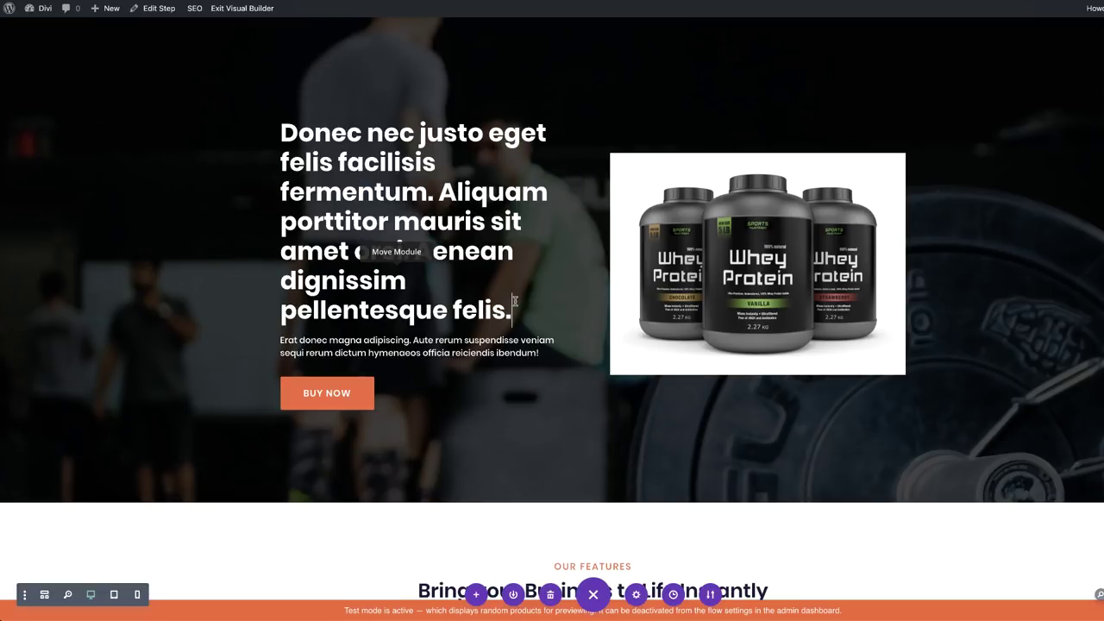
left_click_drag(514, 304, 298, 222)
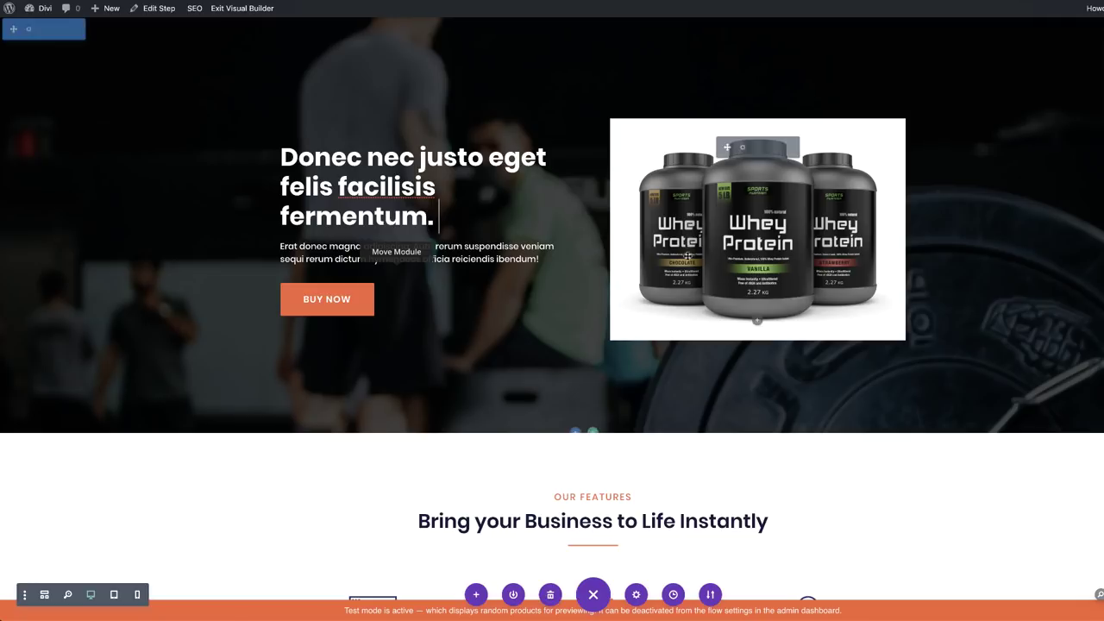
left_click(327, 246)
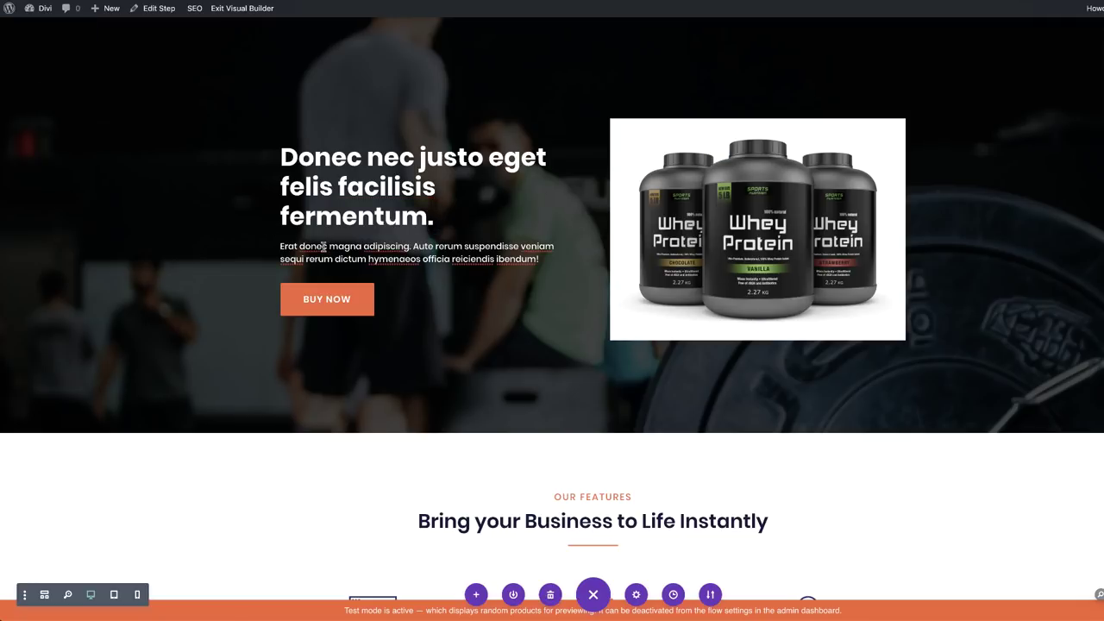
left_click(503, 312)
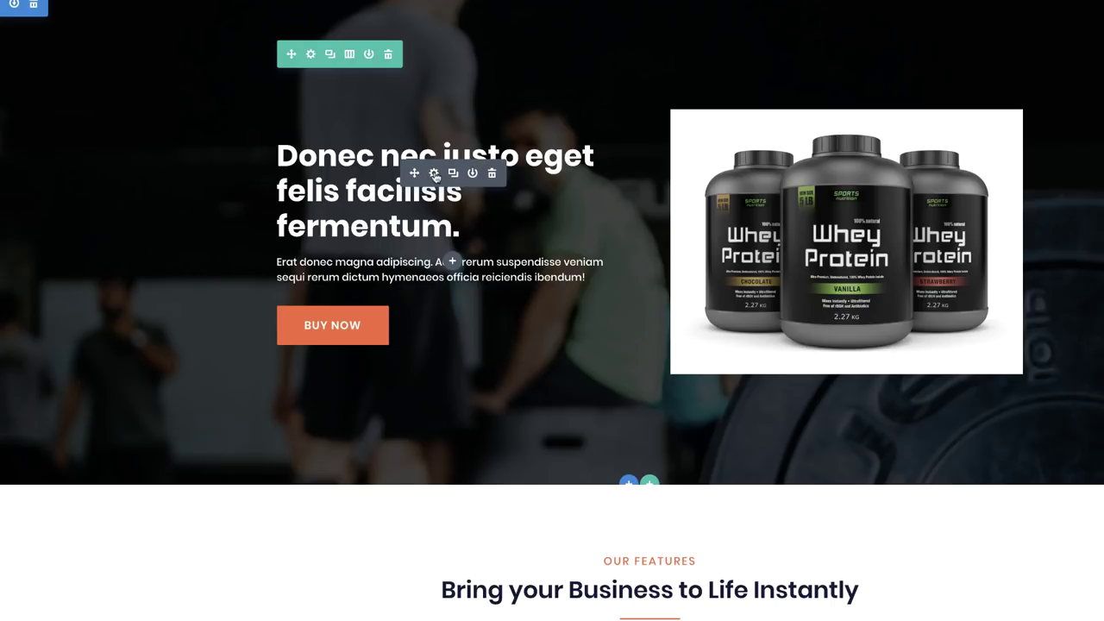
Step: Set the hero headline's H1 heading text size to 52px for desktop
left_click(435, 174)
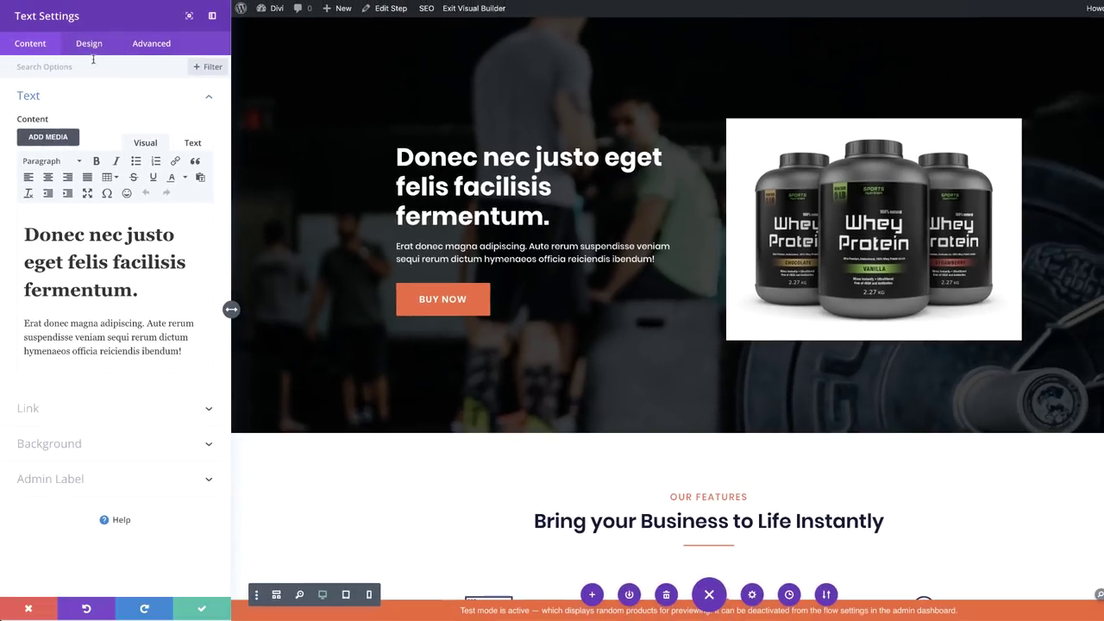
left_click(89, 44)
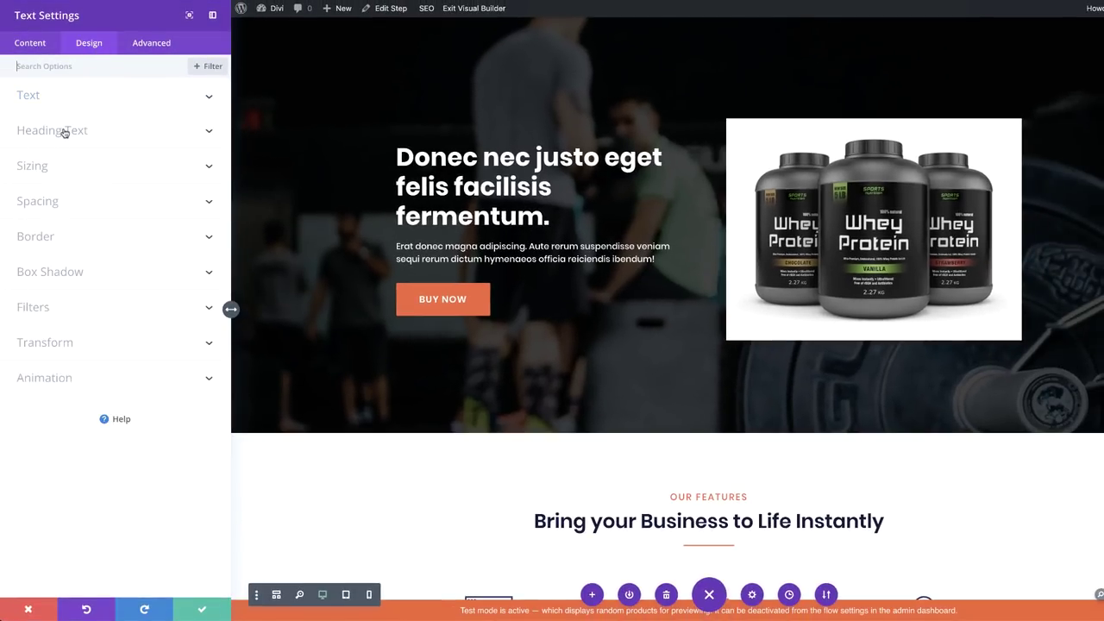
left_click(62, 131)
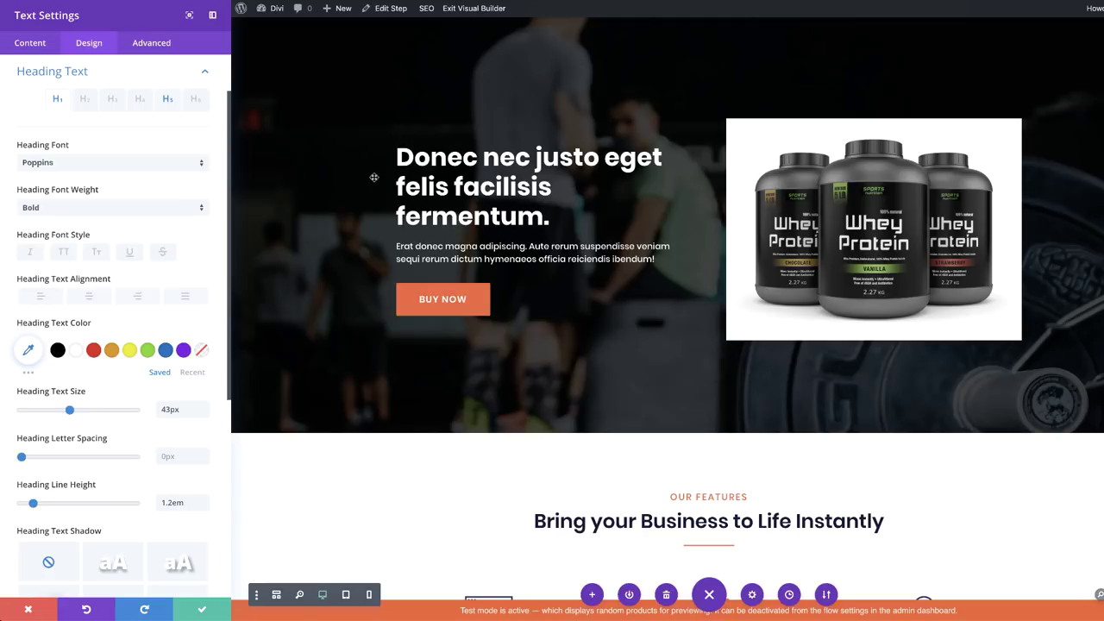
mouse_move(70, 410)
left_mouse_down()
mouse_move(115, 411)
mouse_move(80, 413)
left_mouse_up()
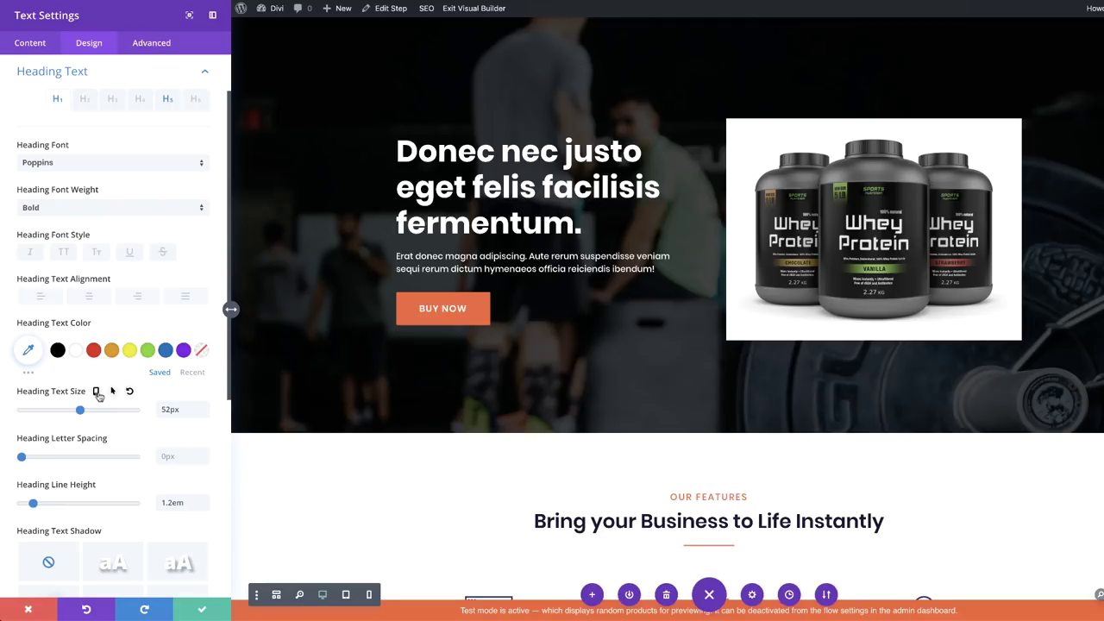
Step: Set the headline's text size to 65px for tablet and a smaller size for phone, return to desktop, and save the text settings
left_click(97, 392)
left_click(120, 415)
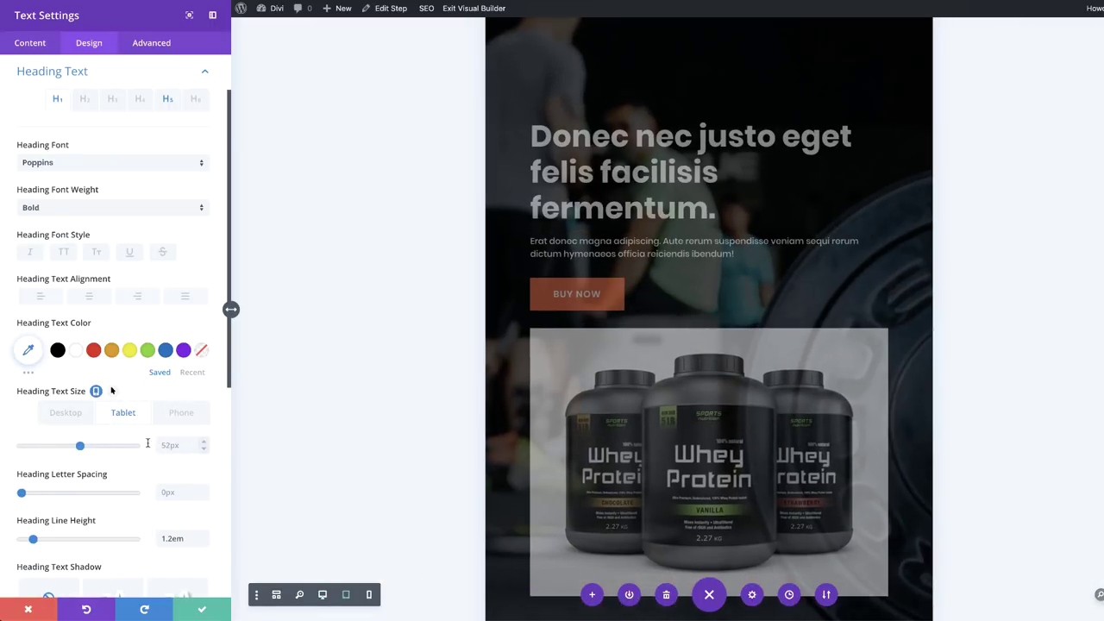
left_click_drag(80, 447, 95, 448)
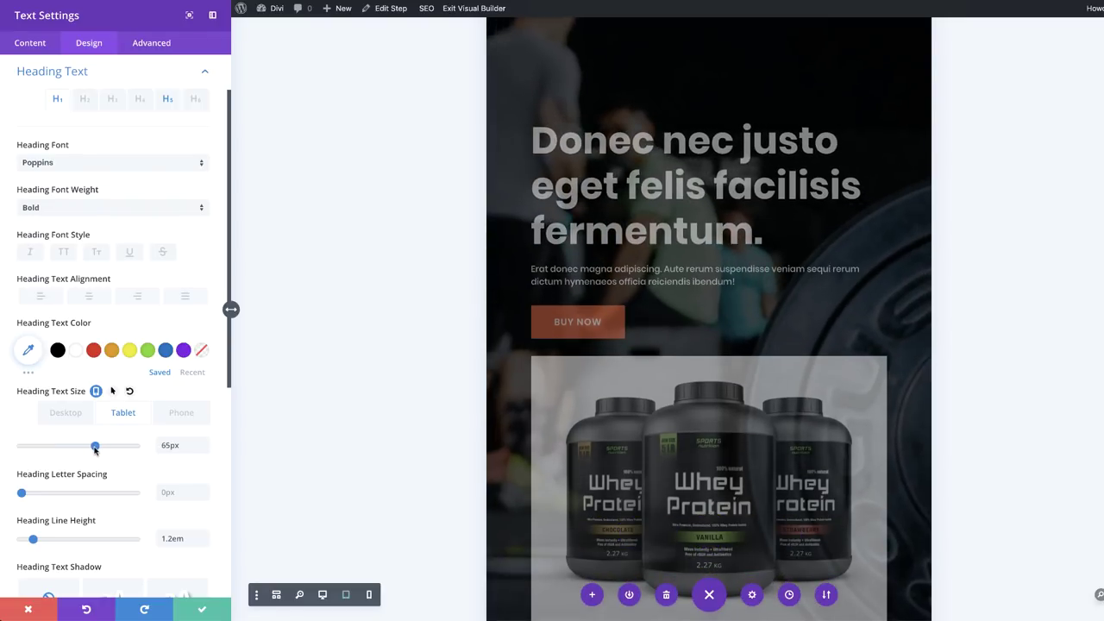
left_click(170, 414)
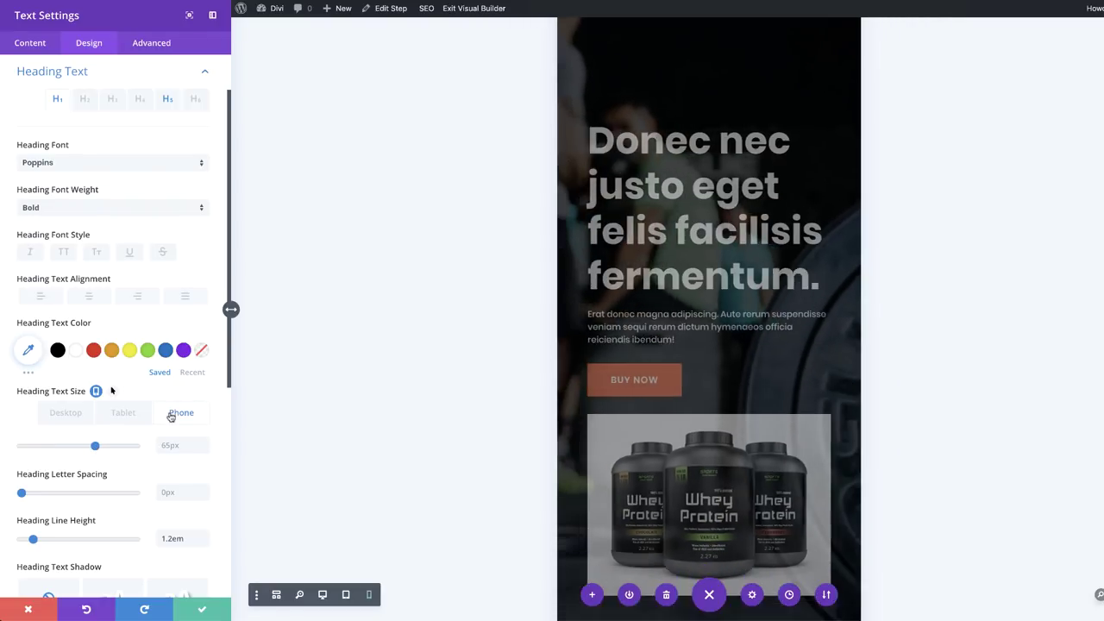
left_click_drag(95, 448, 67, 456)
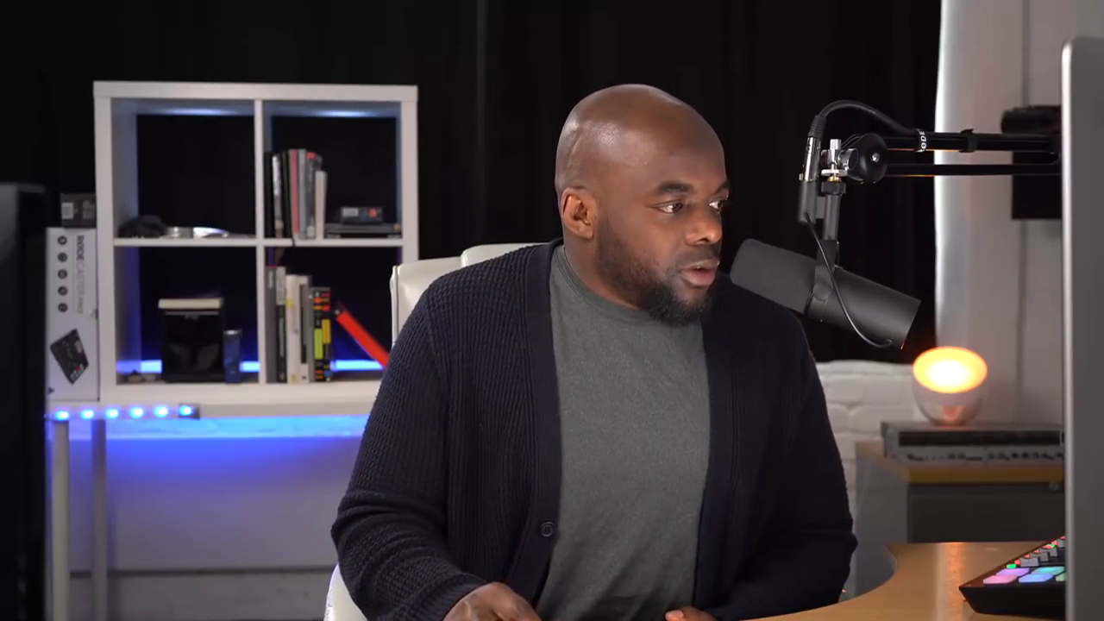
left_click(323, 594)
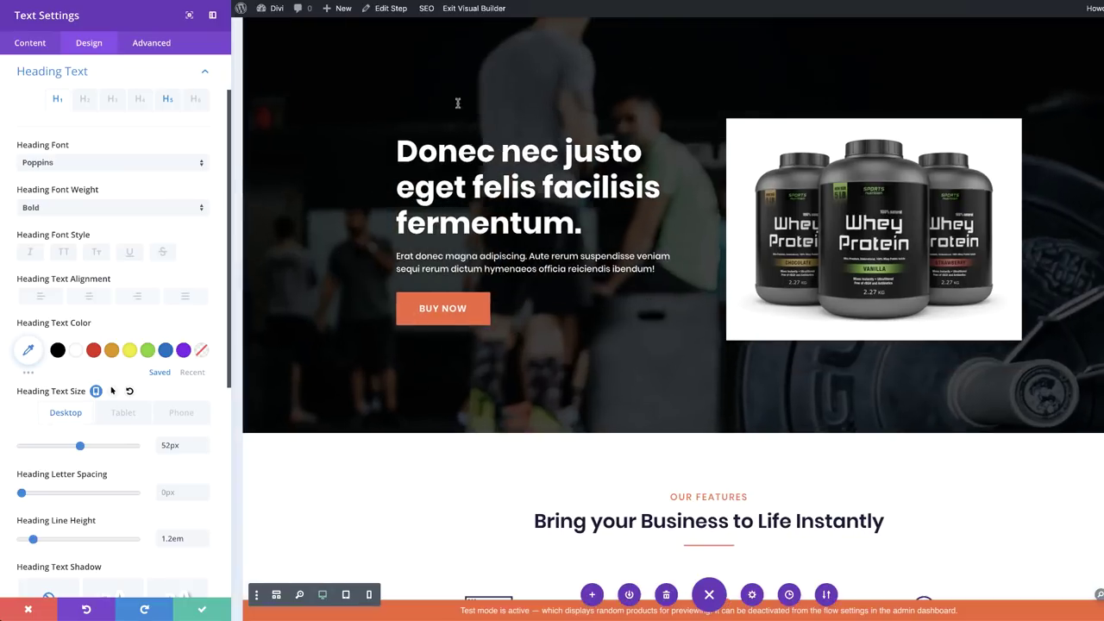
left_click(202, 609)
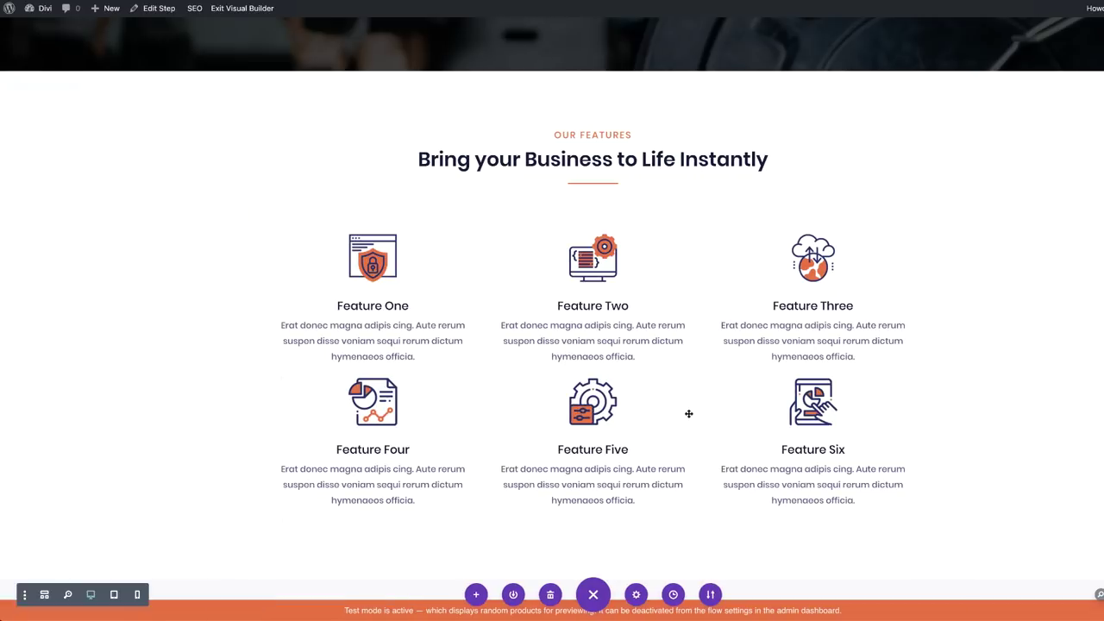
Step: Replace the first testimonial's portrait with the media library photo of the woman in a knitted beanie, and save the image settings
scroll(690, 416, "down", 4)
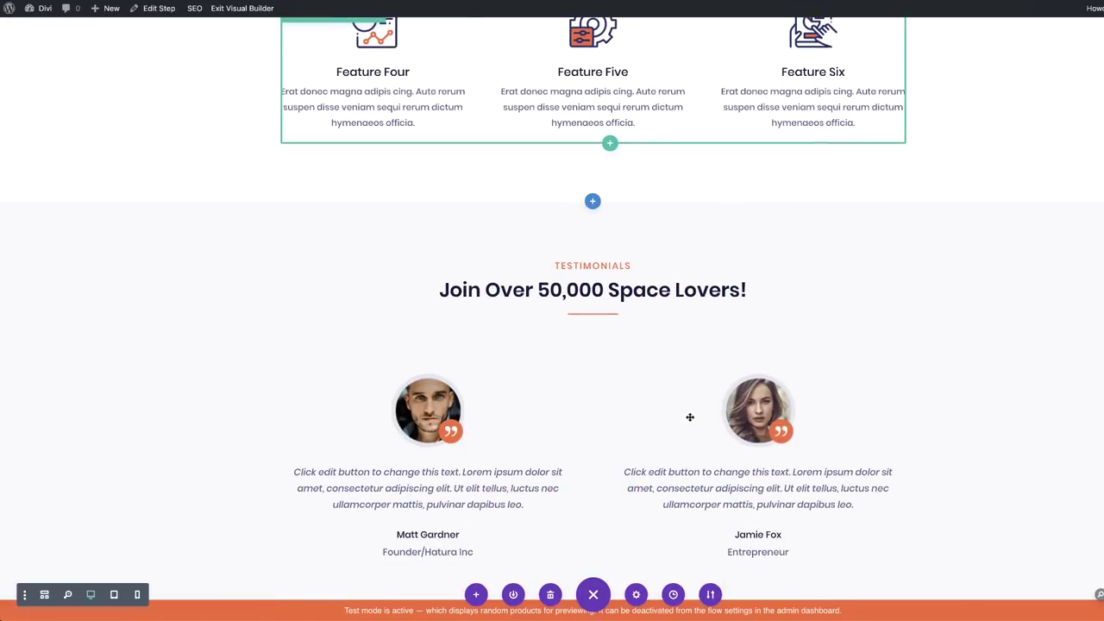
scroll(576, 410, "down", 1)
mouse_move(420, 287)
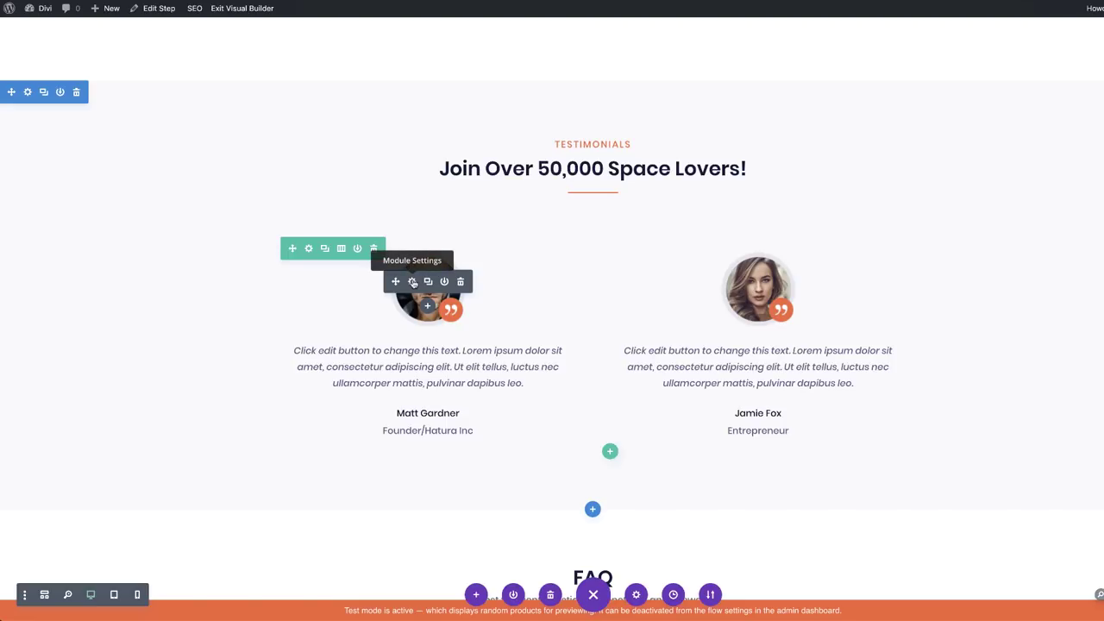
left_click(414, 281)
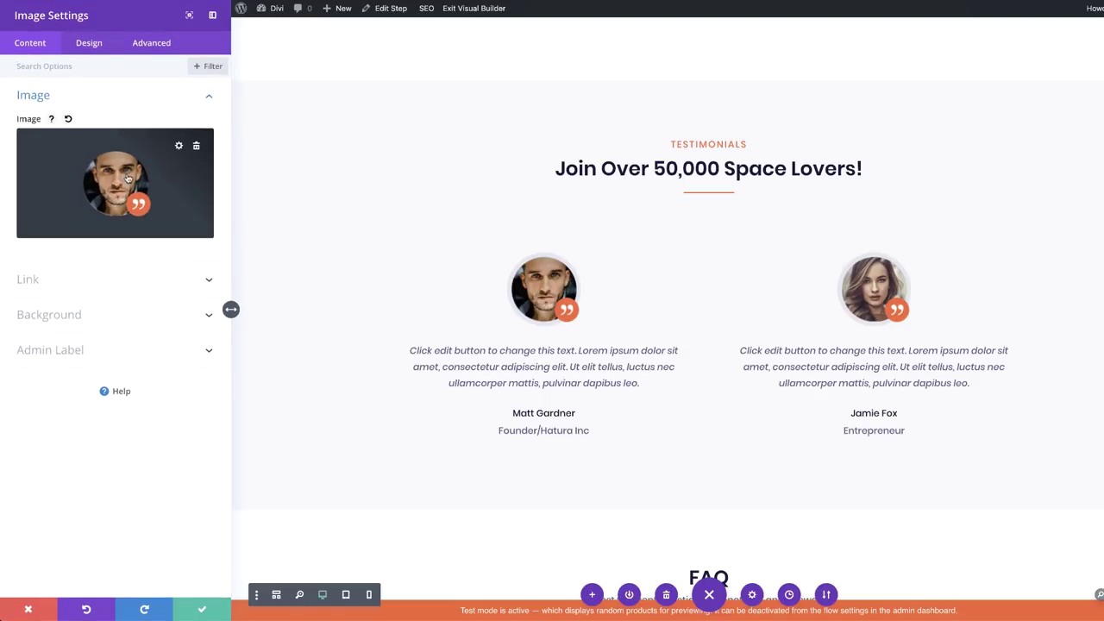
left_click(128, 178)
scroll(377, 398, "down", 2)
scroll(377, 397, "down", 5)
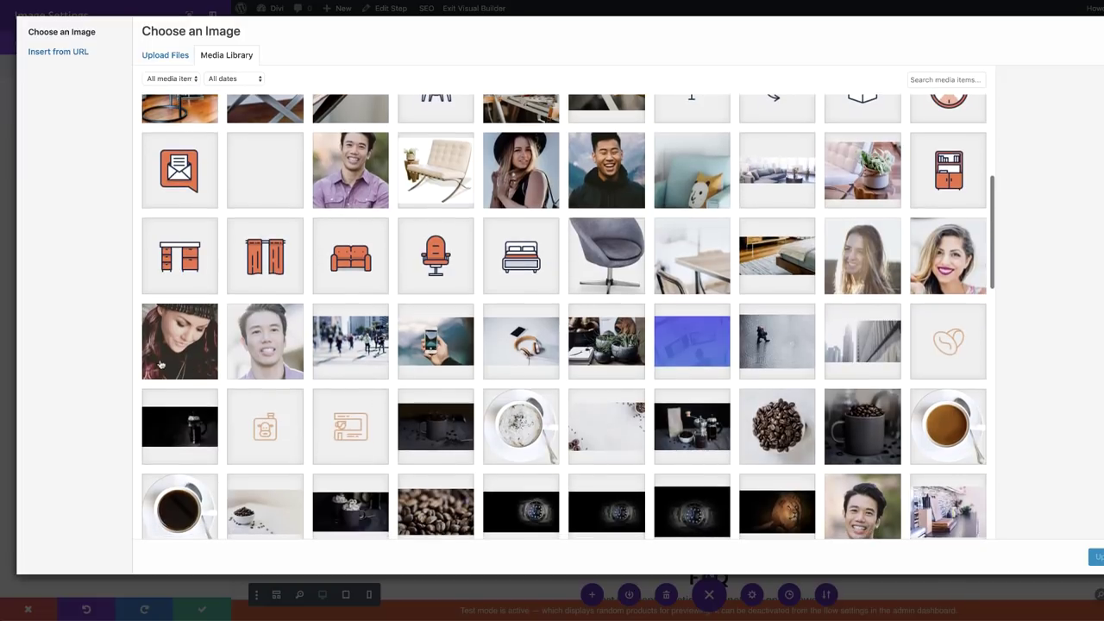
left_click(183, 343)
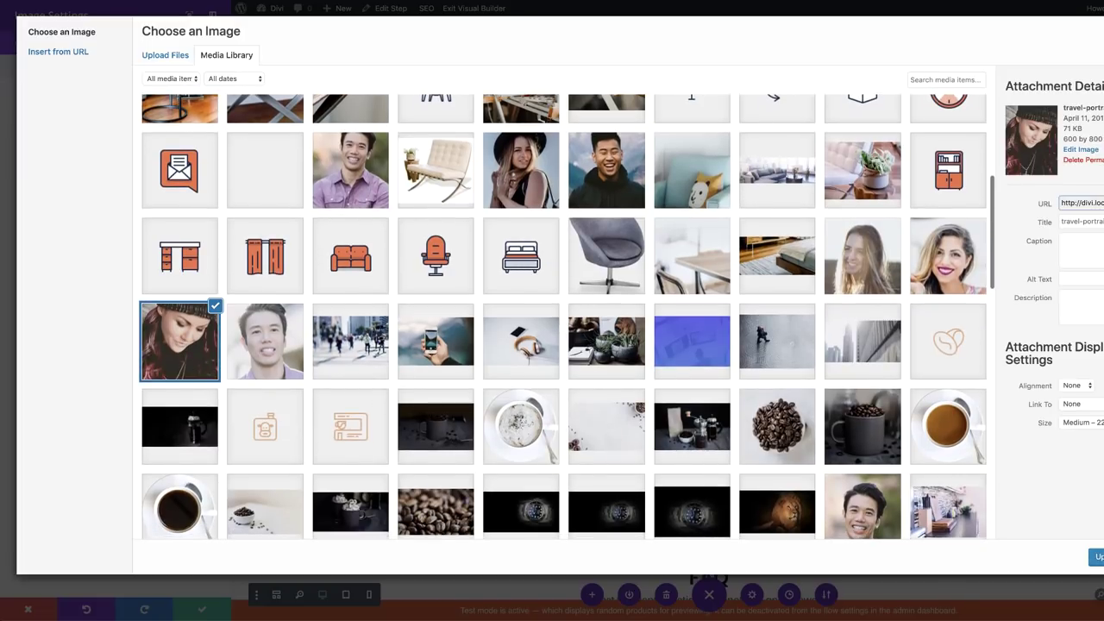
left_click(1097, 556)
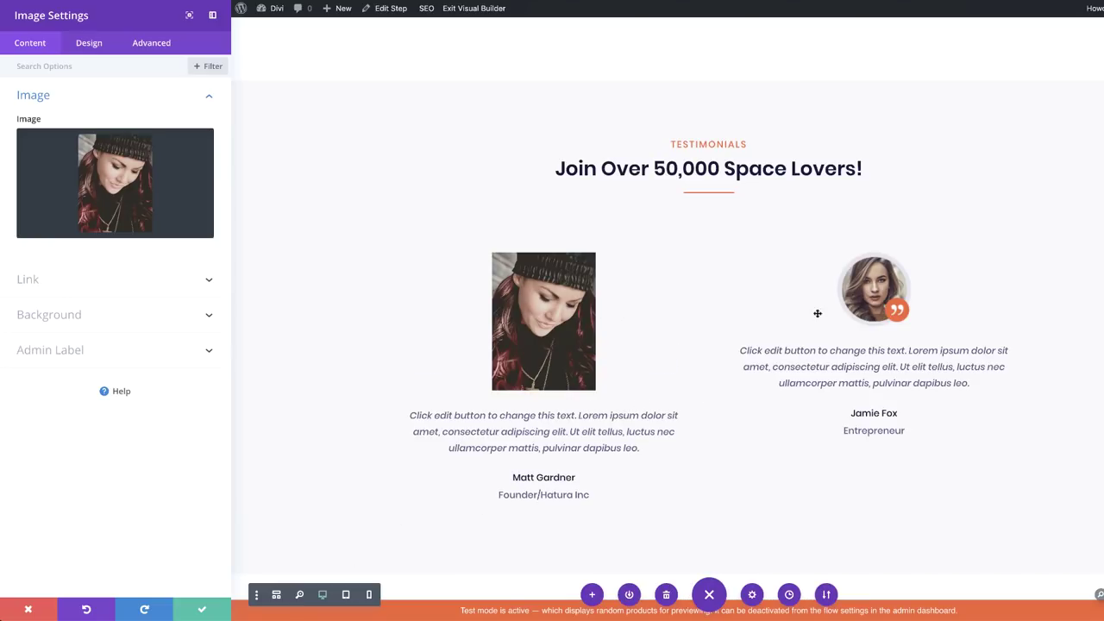
left_click(202, 611)
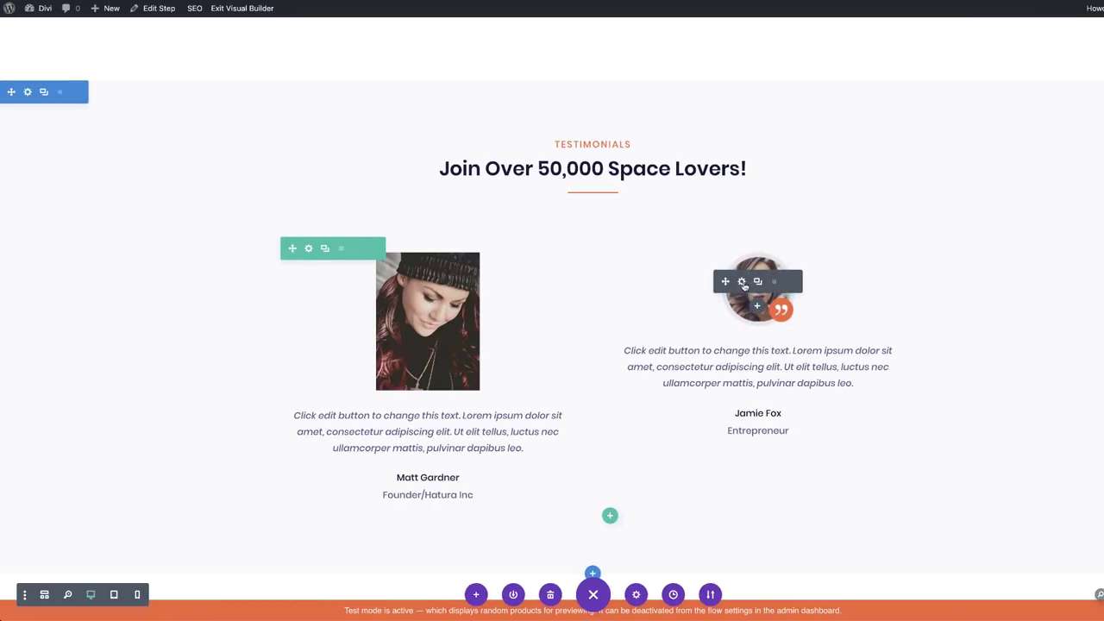
Step: Replace the second testimonial's portrait with portrait-05.jpg, the smiling man before mountains, from the media library, and save the image settings
left_click(741, 282)
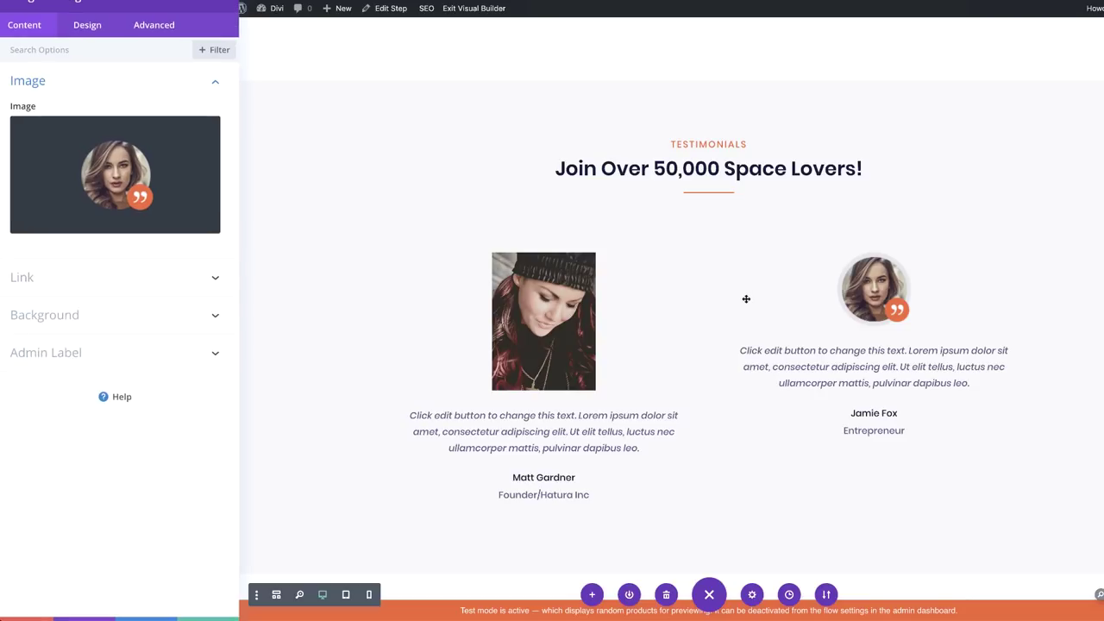
left_click(116, 181)
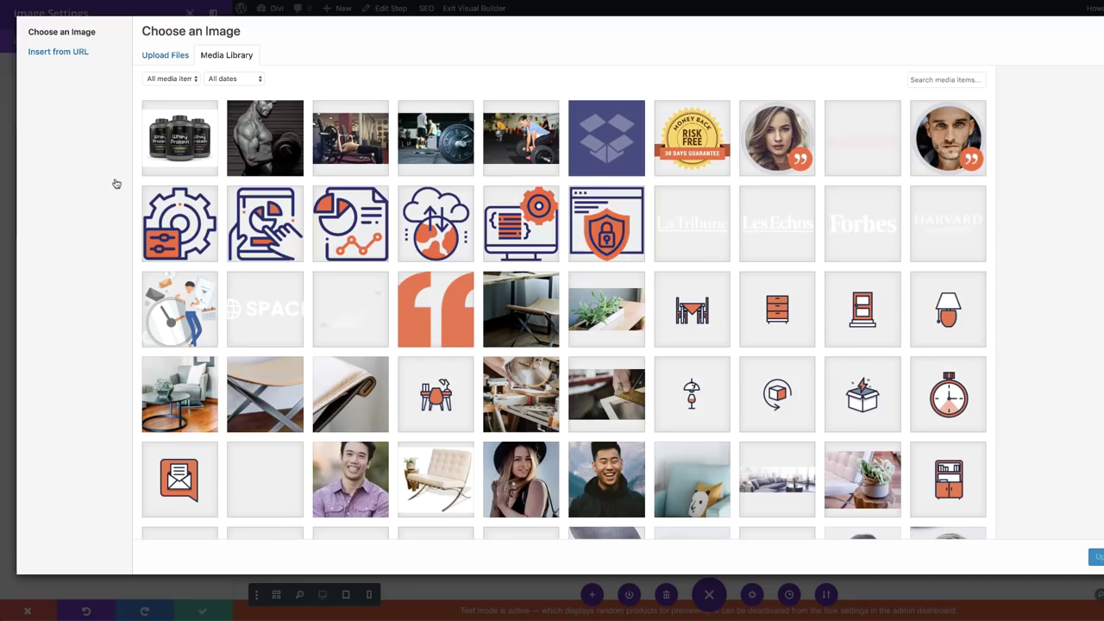
scroll(473, 482, "down", 3)
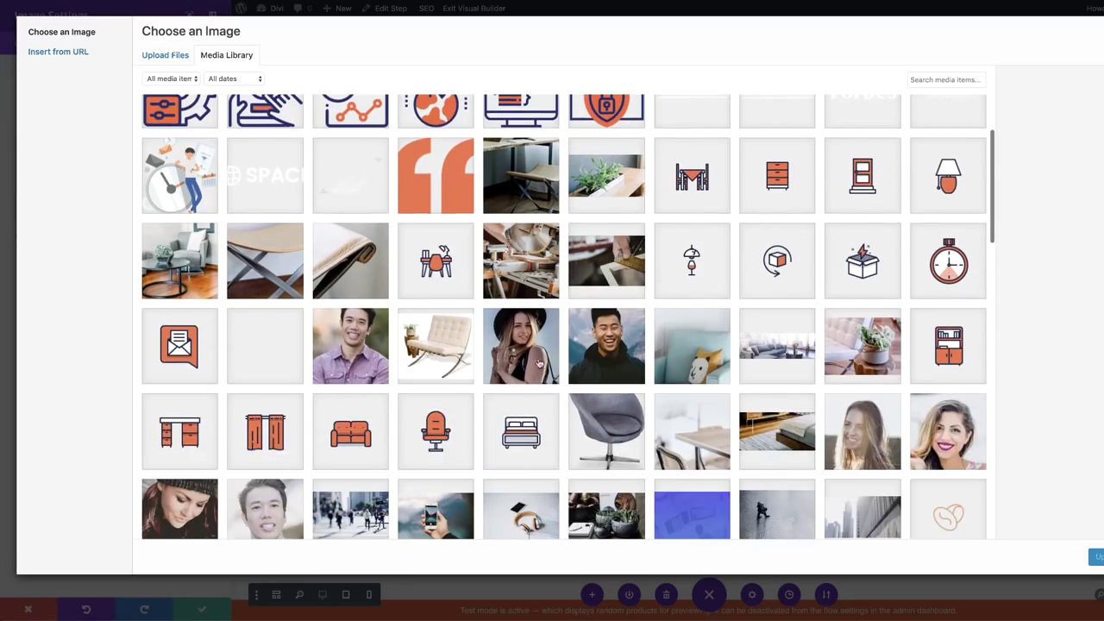
left_click(600, 345)
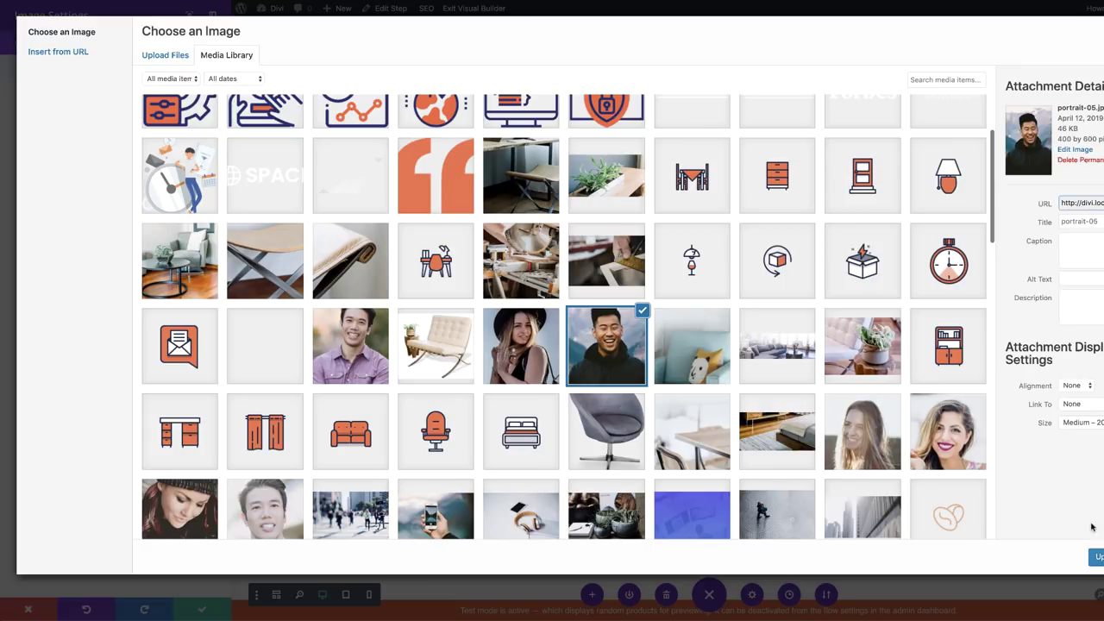
left_click(1096, 557)
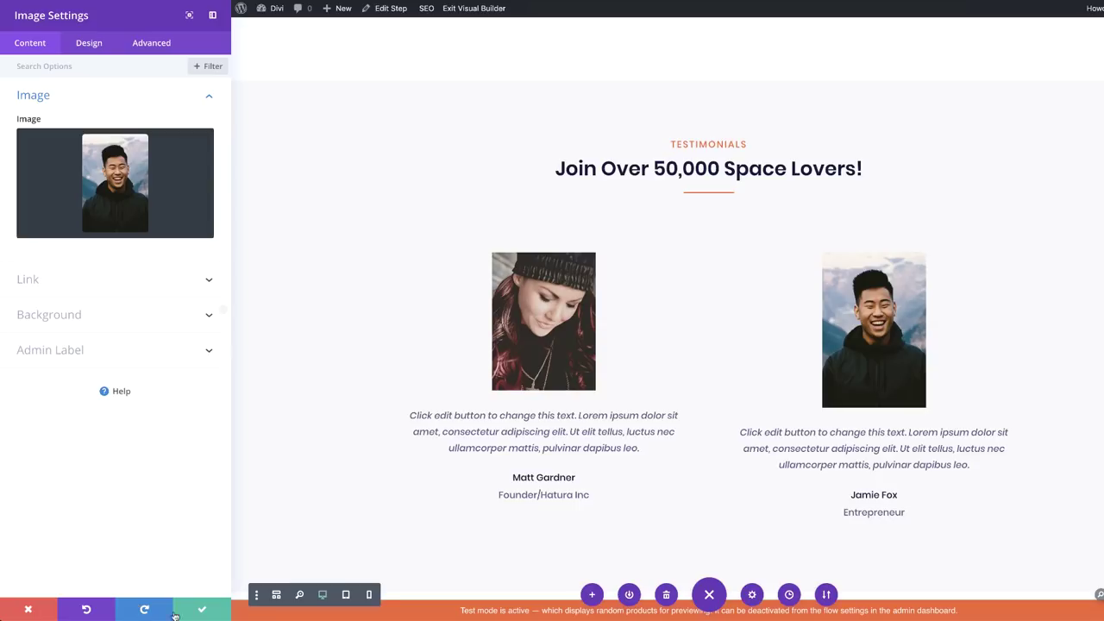
left_click(203, 610)
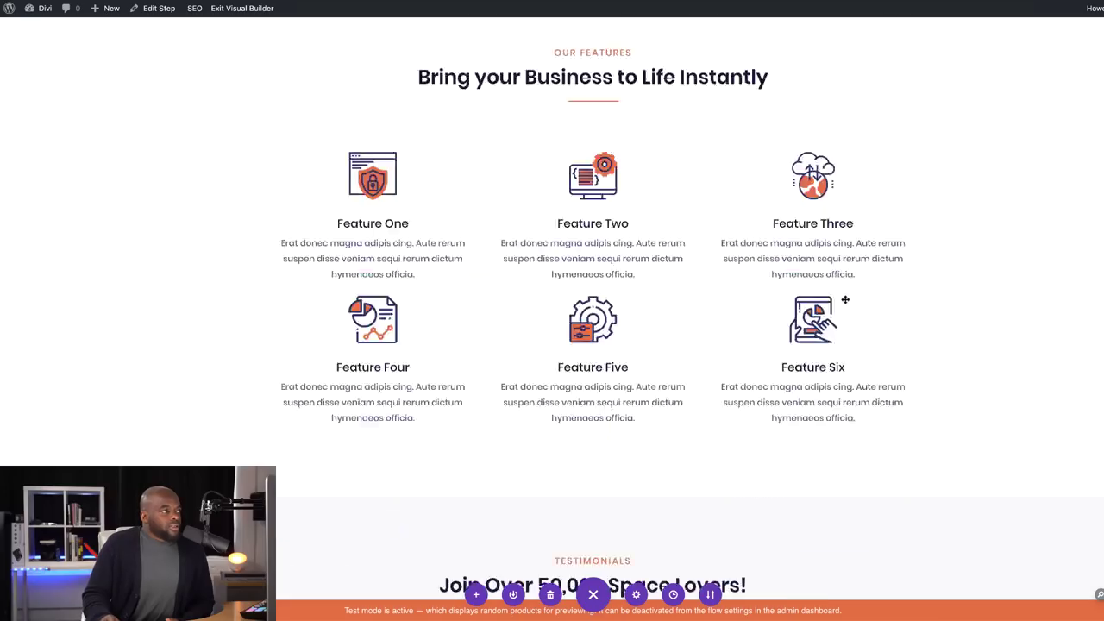
Step: Delete the Whey Protein product image module from the hero section
scroll(847, 300, "up", 5)
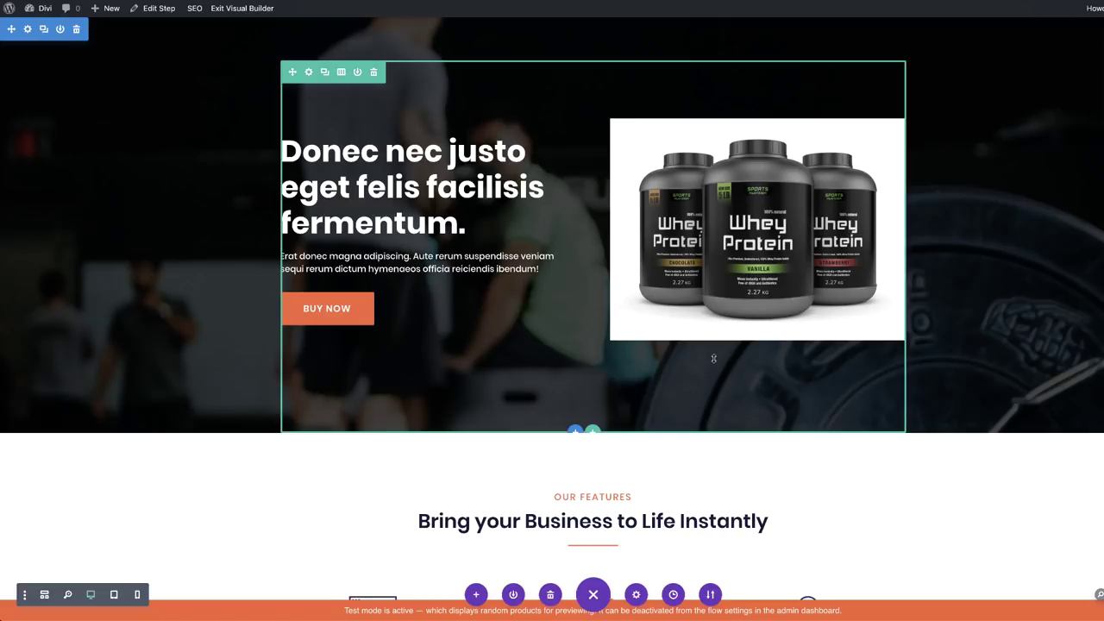
mouse_move(754, 146)
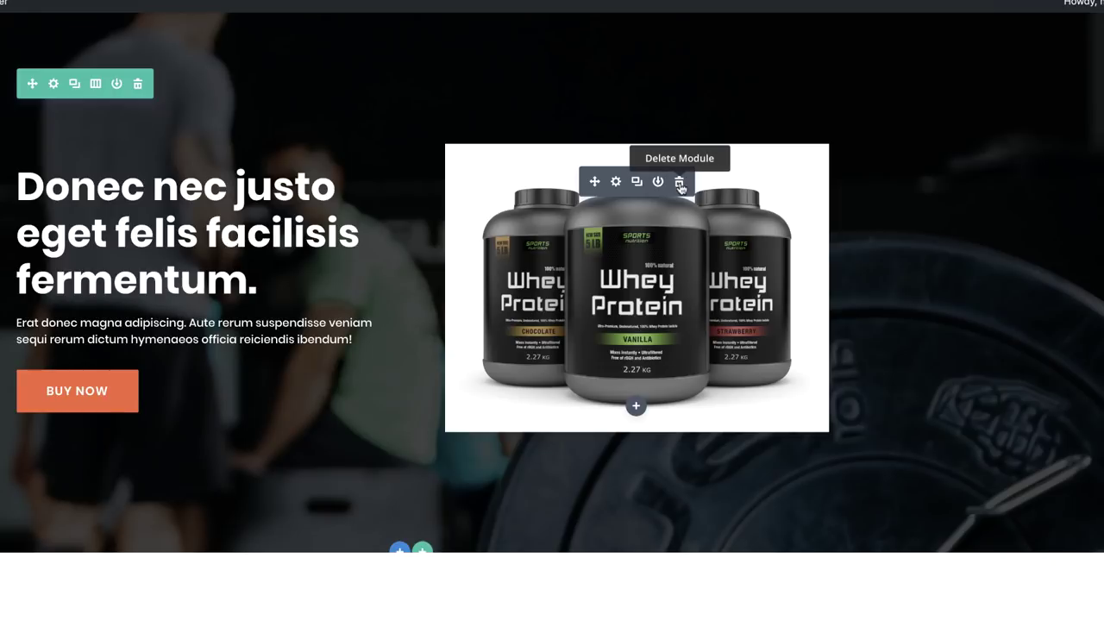
left_click(680, 183)
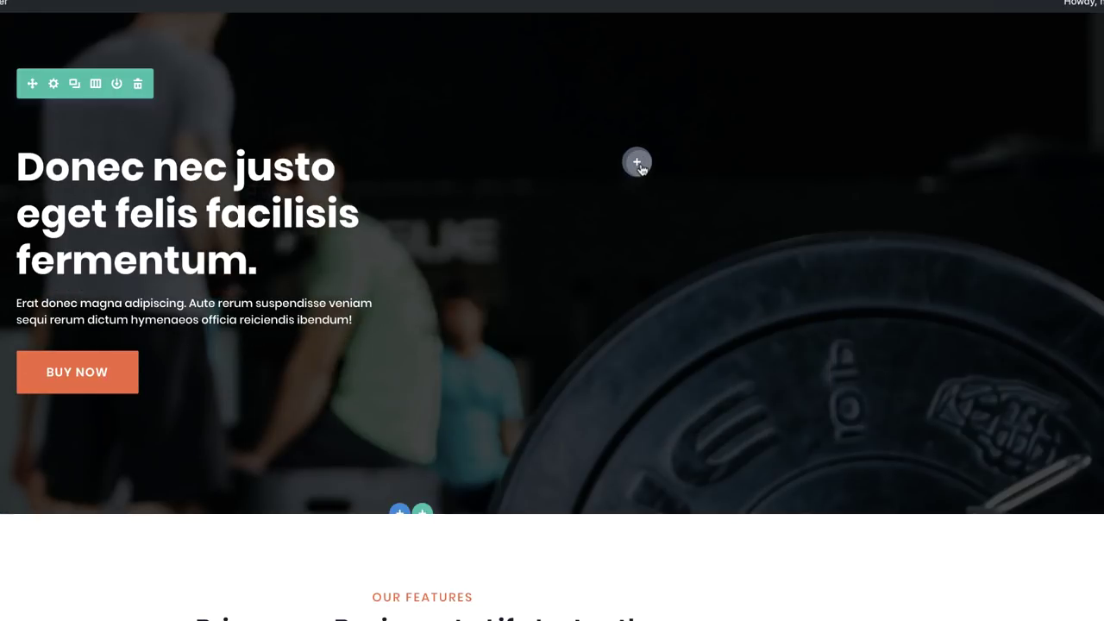
Step: Insert a Video module into the empty column beside the hero headline
left_click(638, 163)
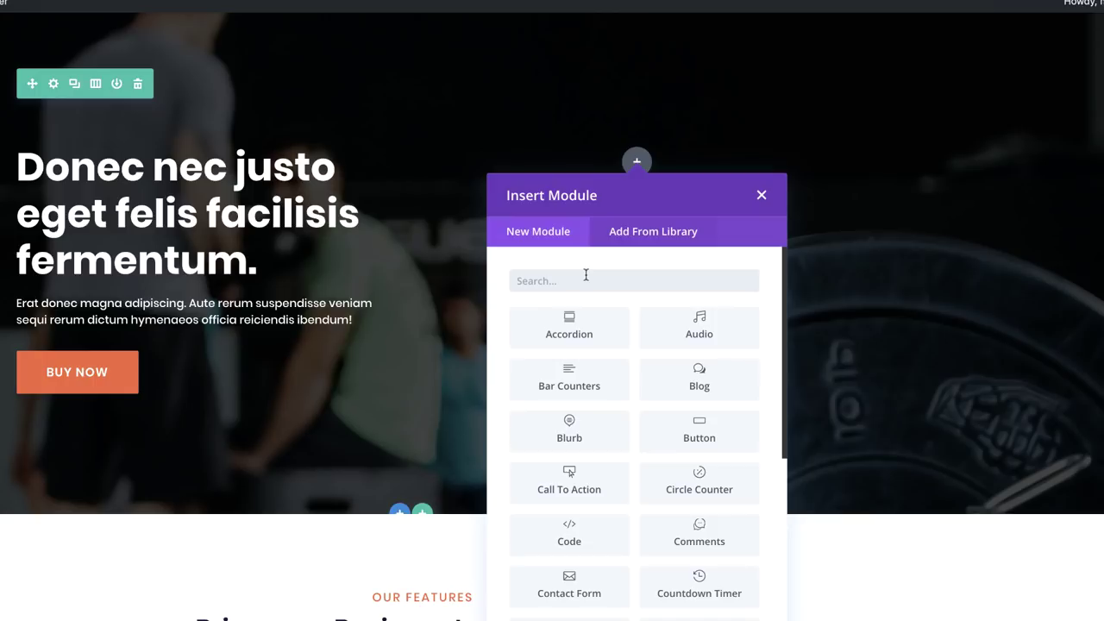
type("vide")
left_click(704, 327)
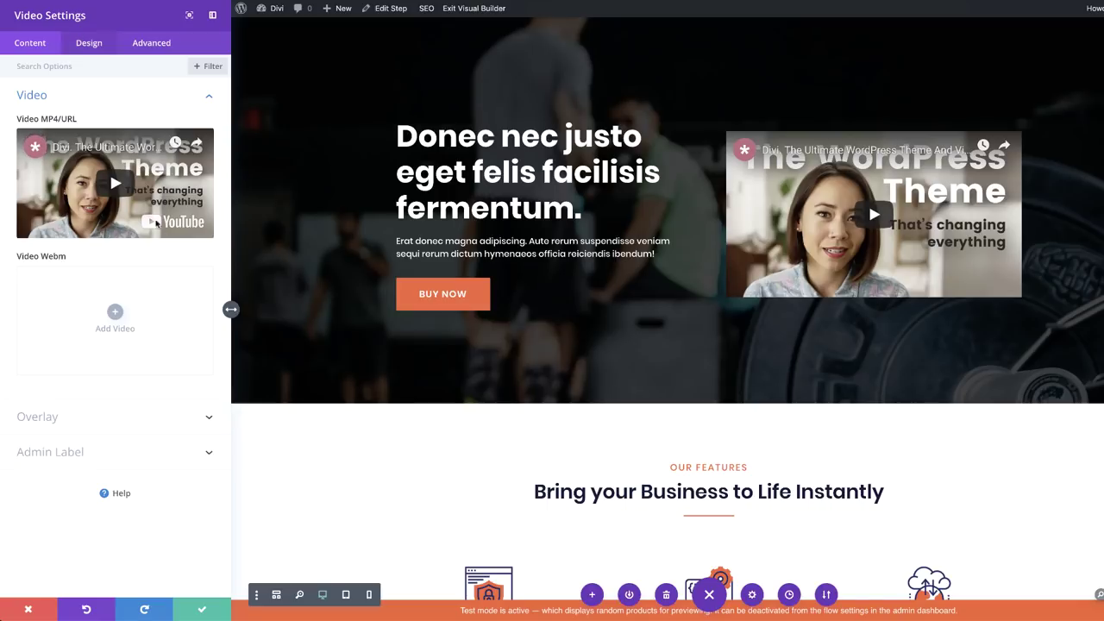
left_click(116, 313)
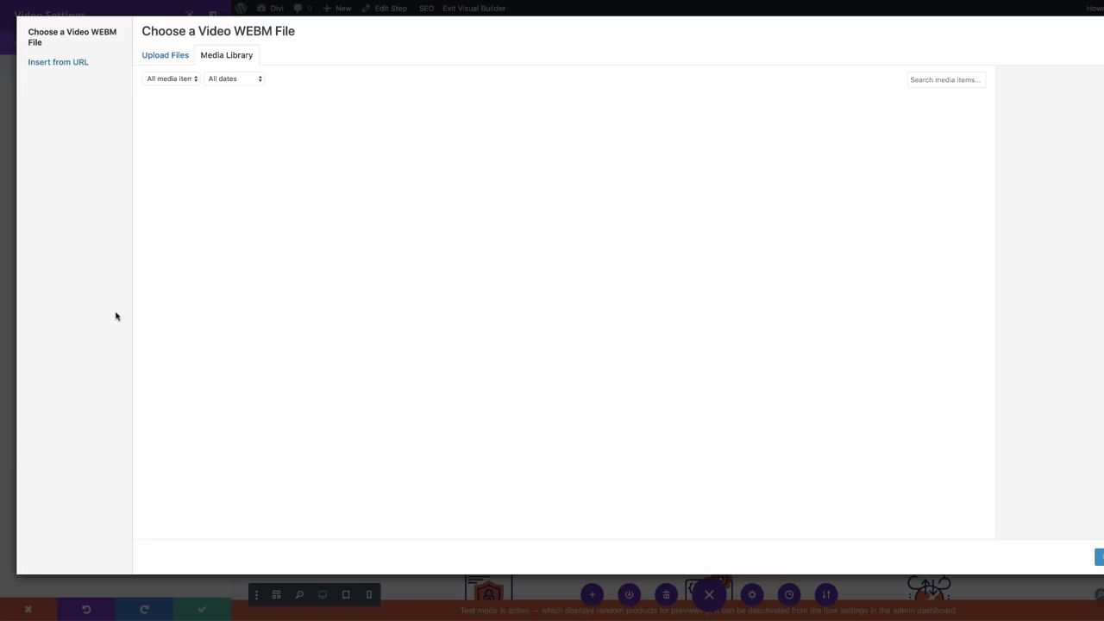
left_click(62, 65)
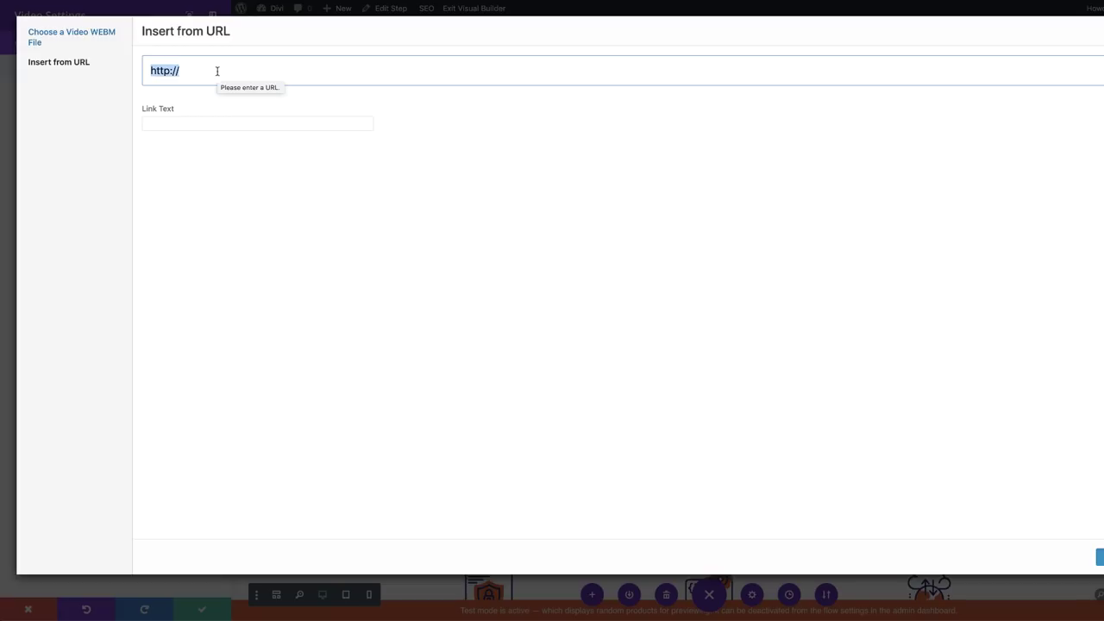
key("Escape")
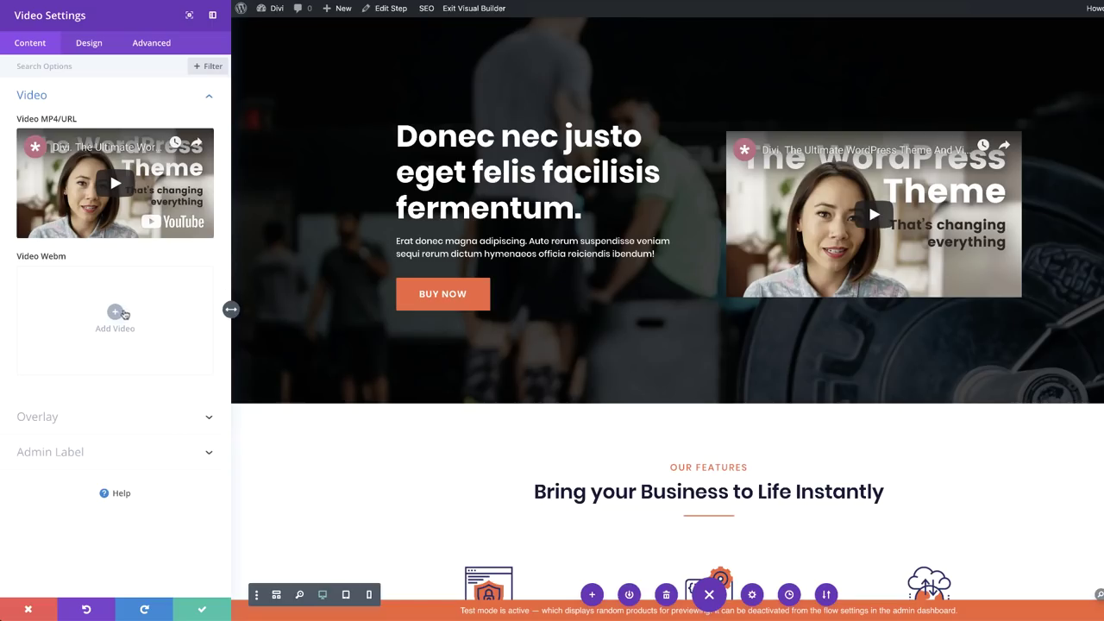
Step: Set the video's overlay image to weights-869225_1280.jpg from the media library, save the video settings, and exit the Visual Builder
left_click(61, 419)
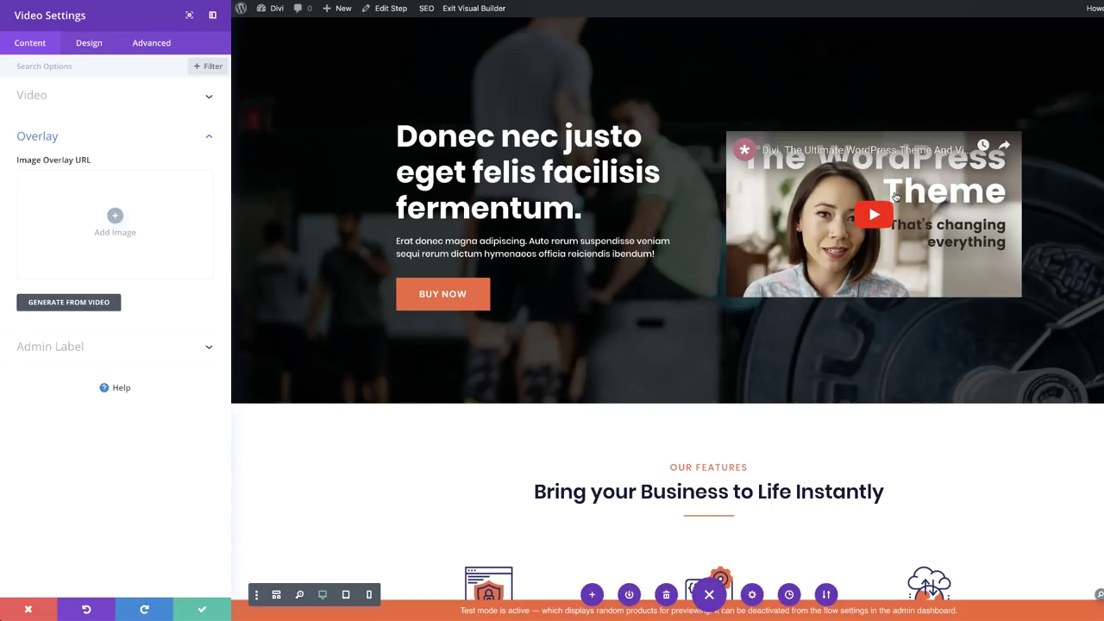
left_click(117, 219)
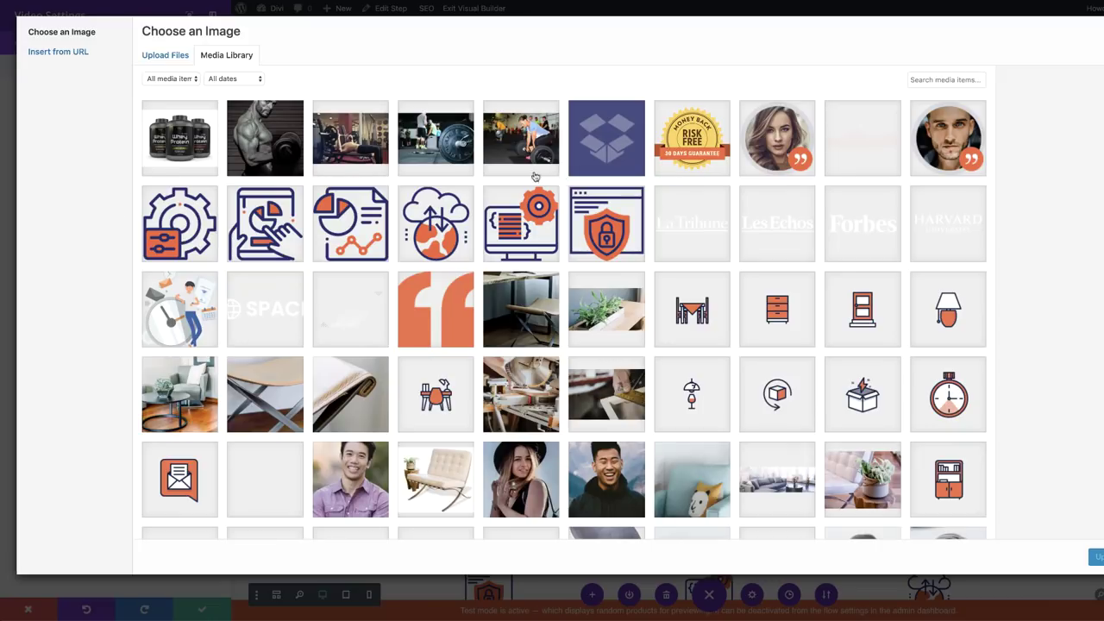
left_click(521, 138)
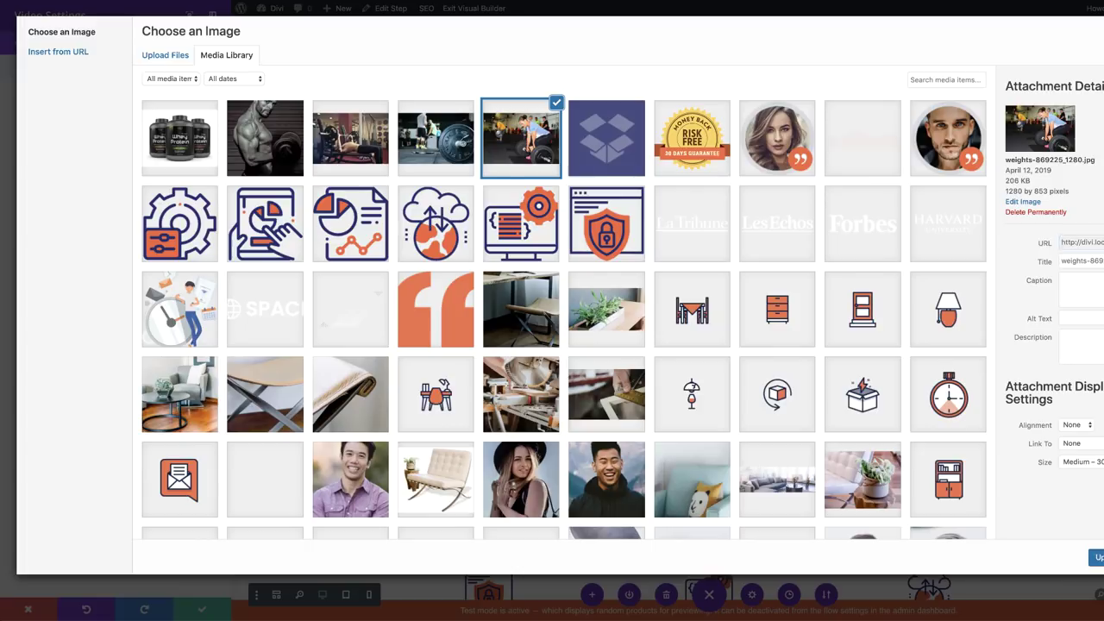
left_click(1095, 557)
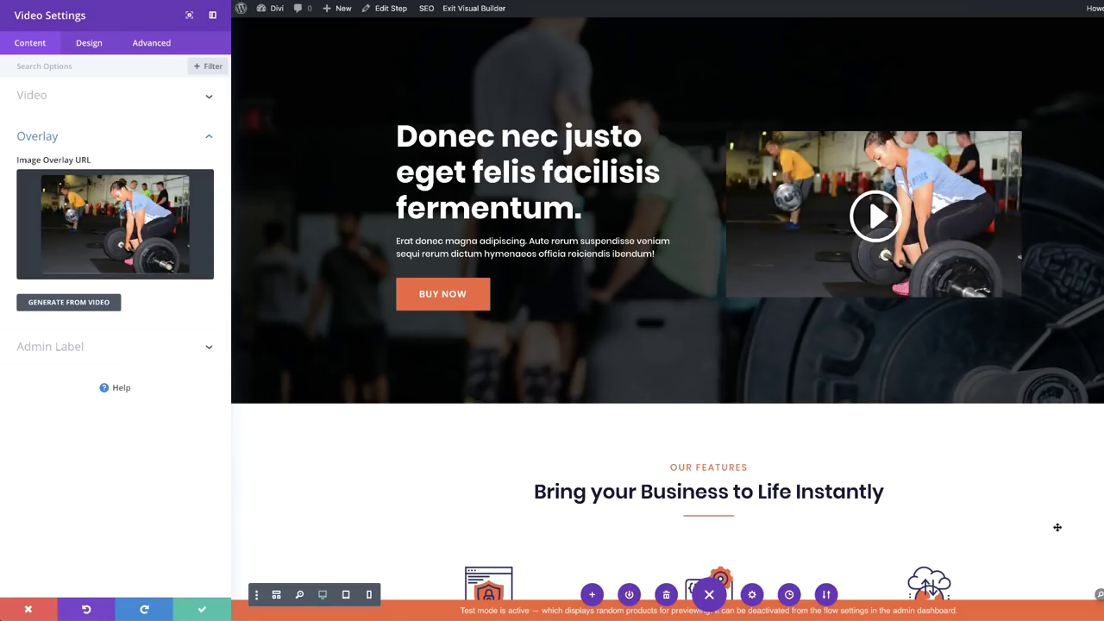
left_click(203, 611)
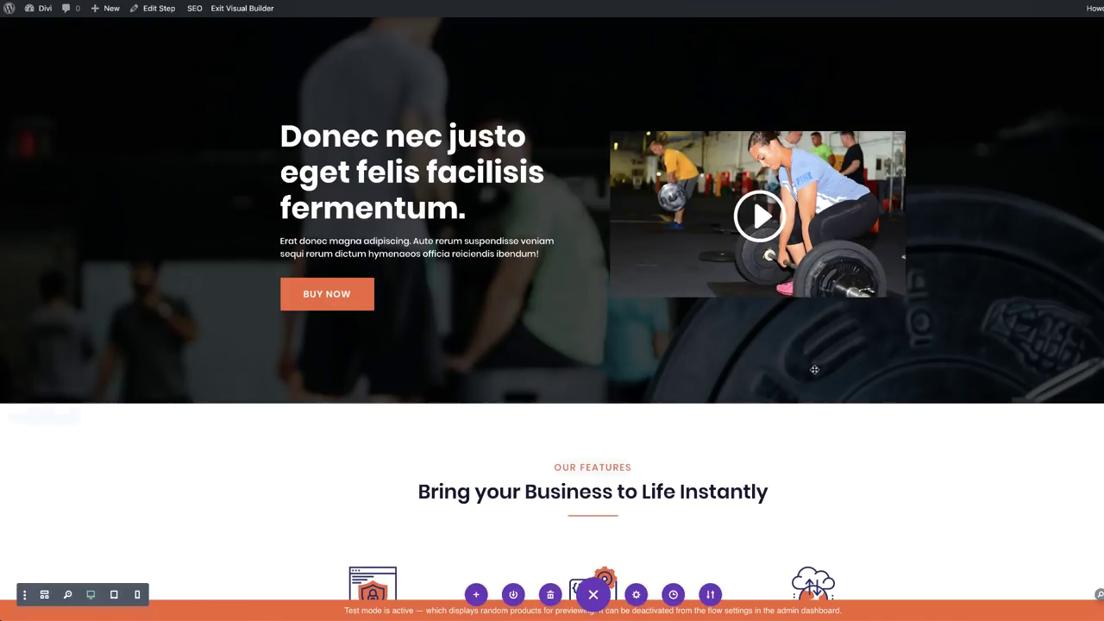
scroll(925, 495, "down", 5)
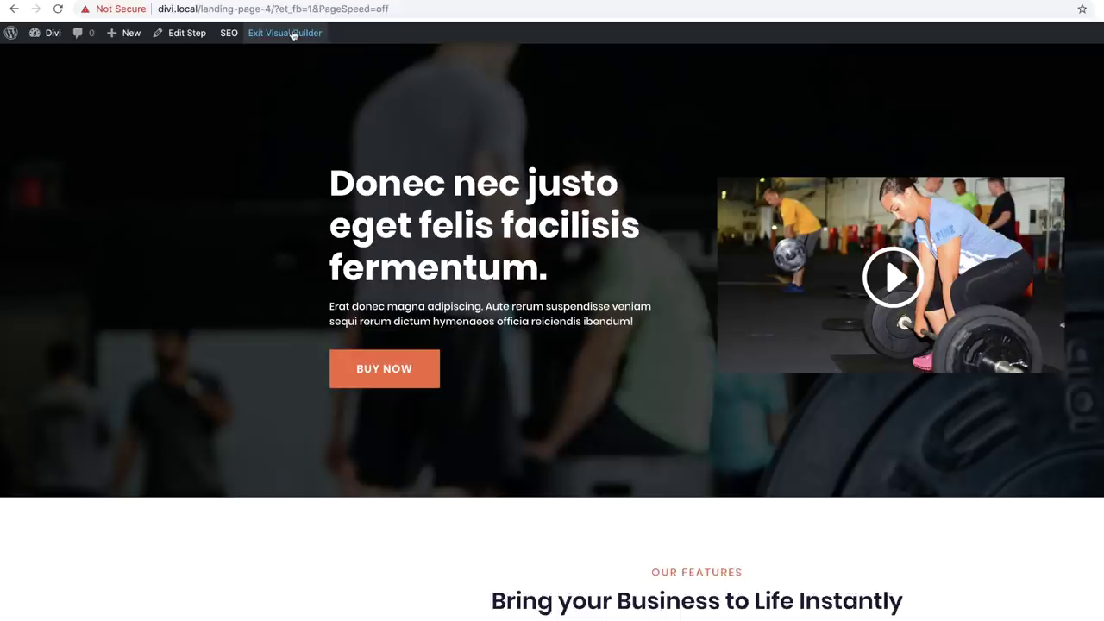
left_click(242, 8)
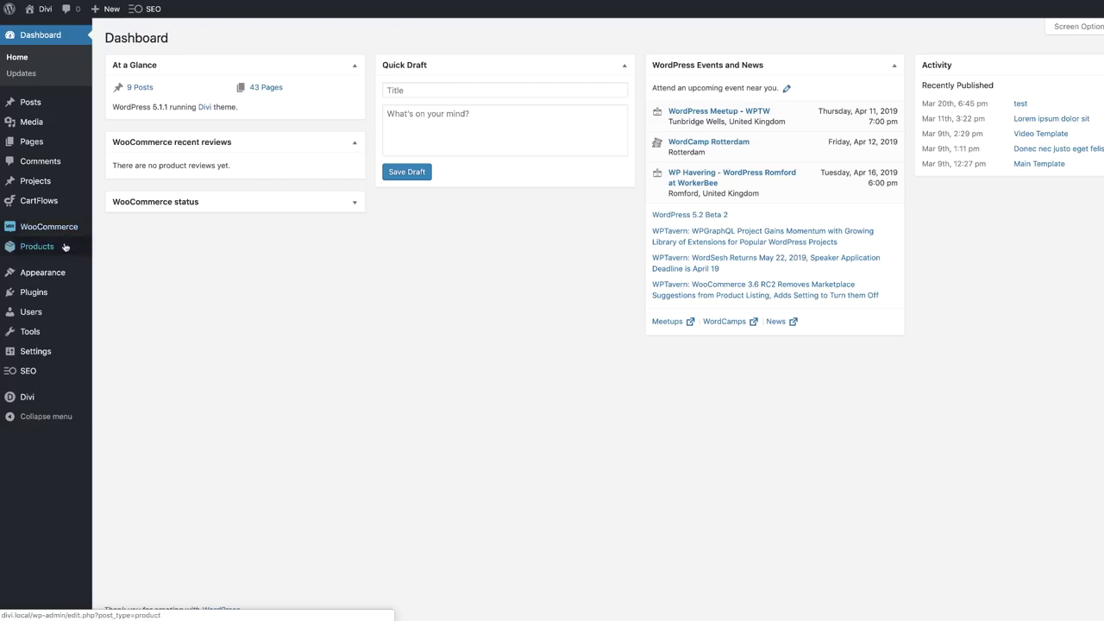
Step: Create a new WooCommerce product named Whey Protein with a regular price of £99 and publish it
mouse_move(47, 249)
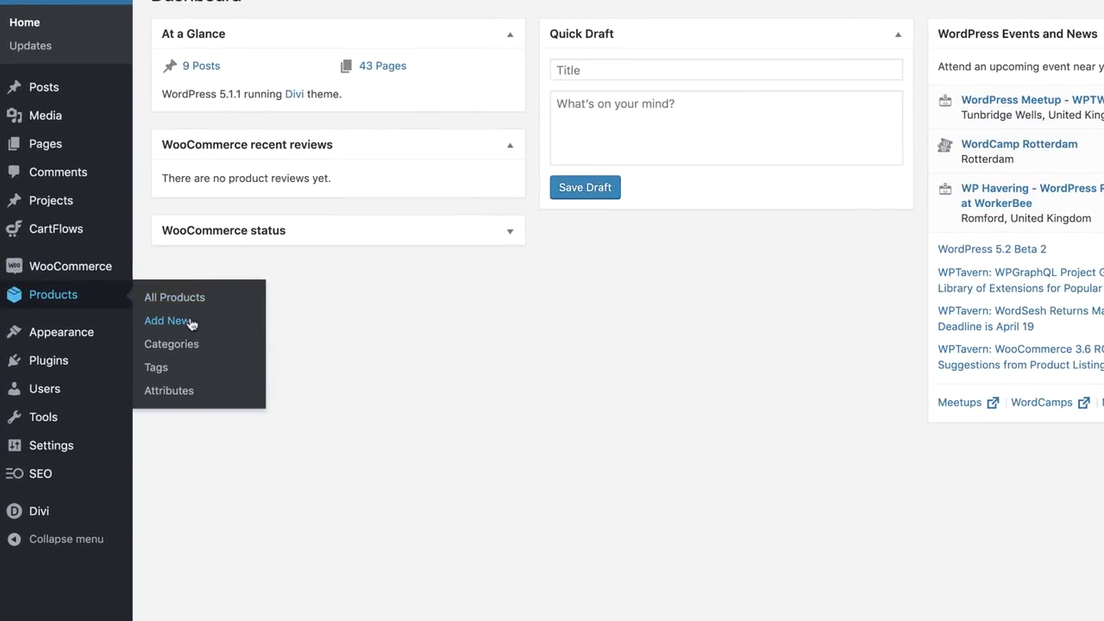
left_click(192, 324)
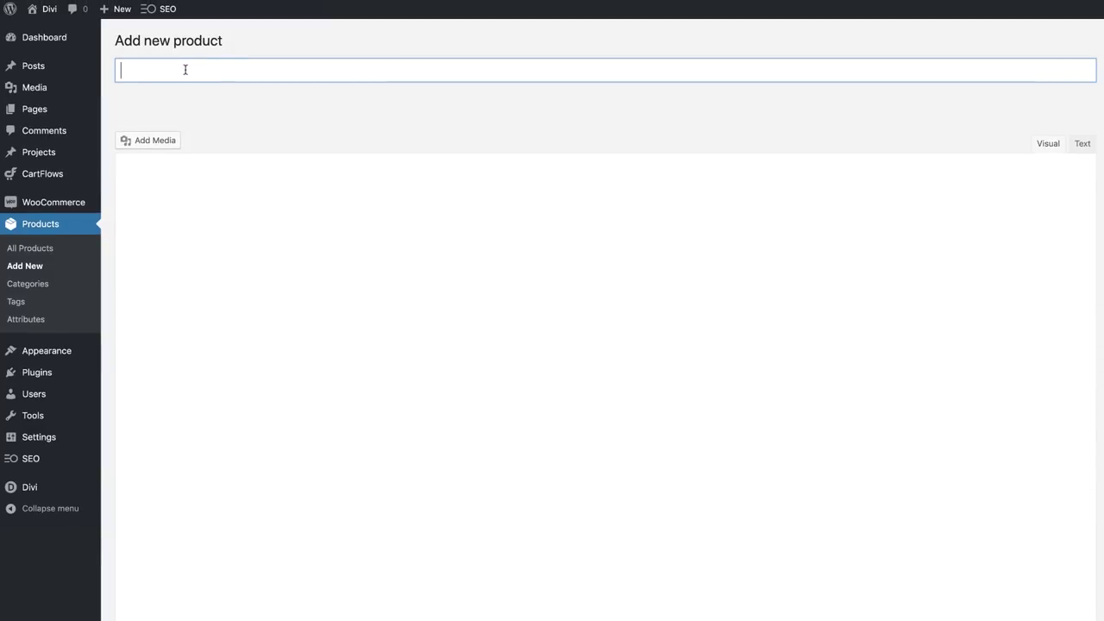
type("Whey")
scroll(389, 434, "down", 2)
left_click(422, 426)
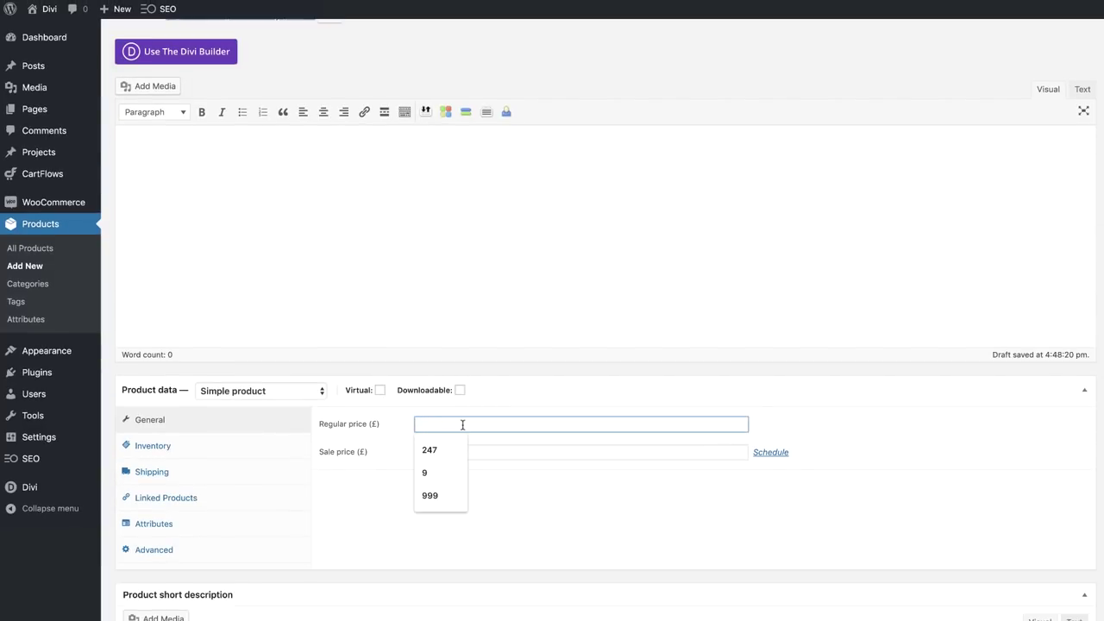
type("99")
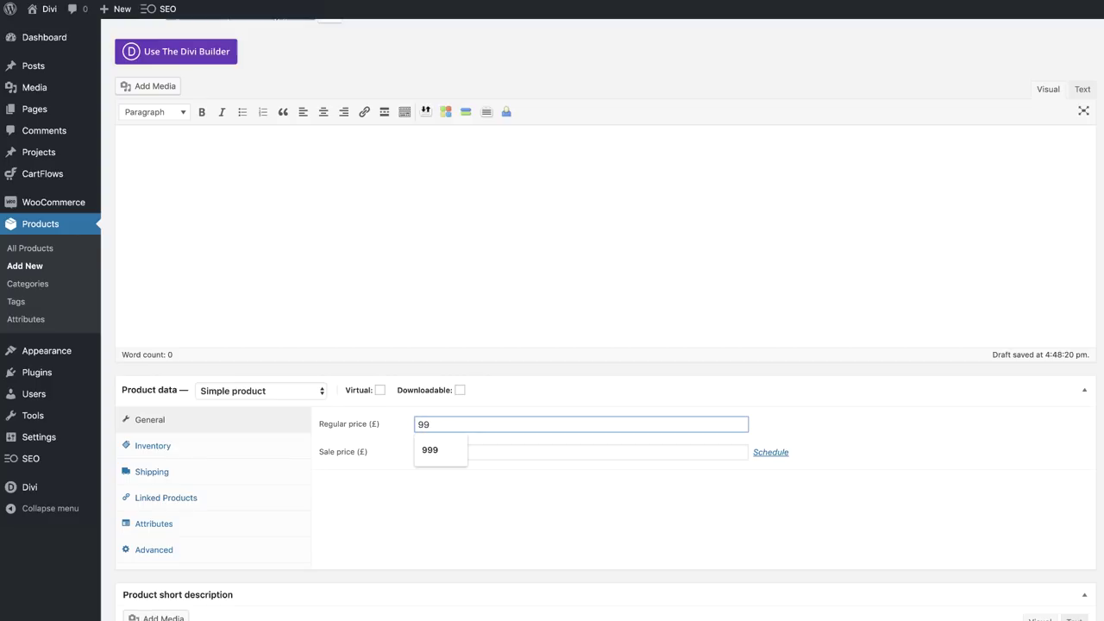
left_click(390, 444)
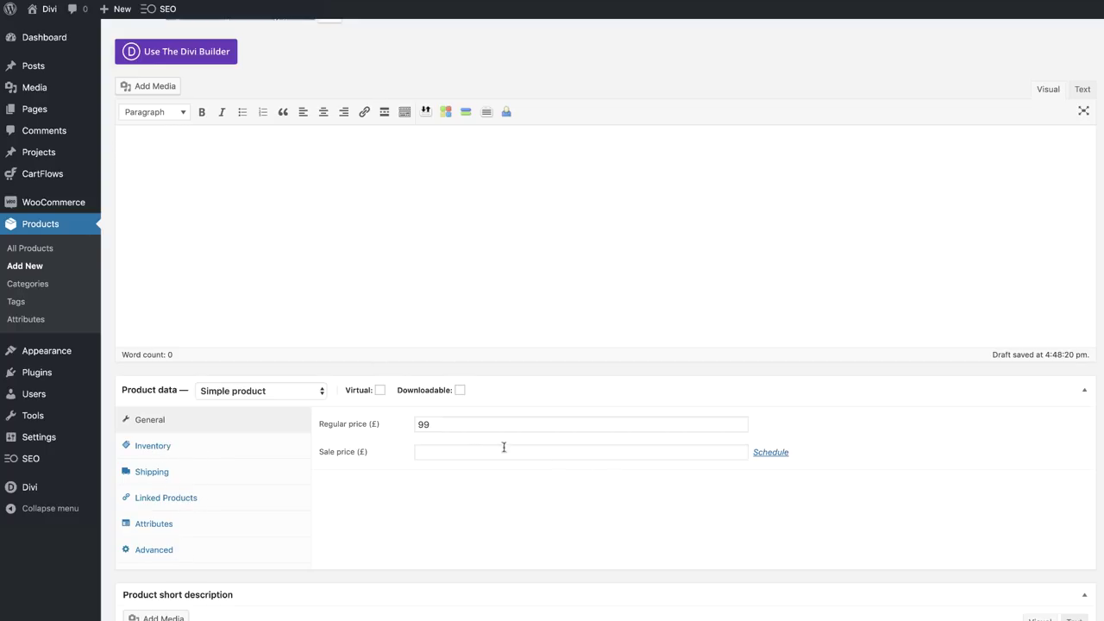
scroll(528, 483, "up", 2)
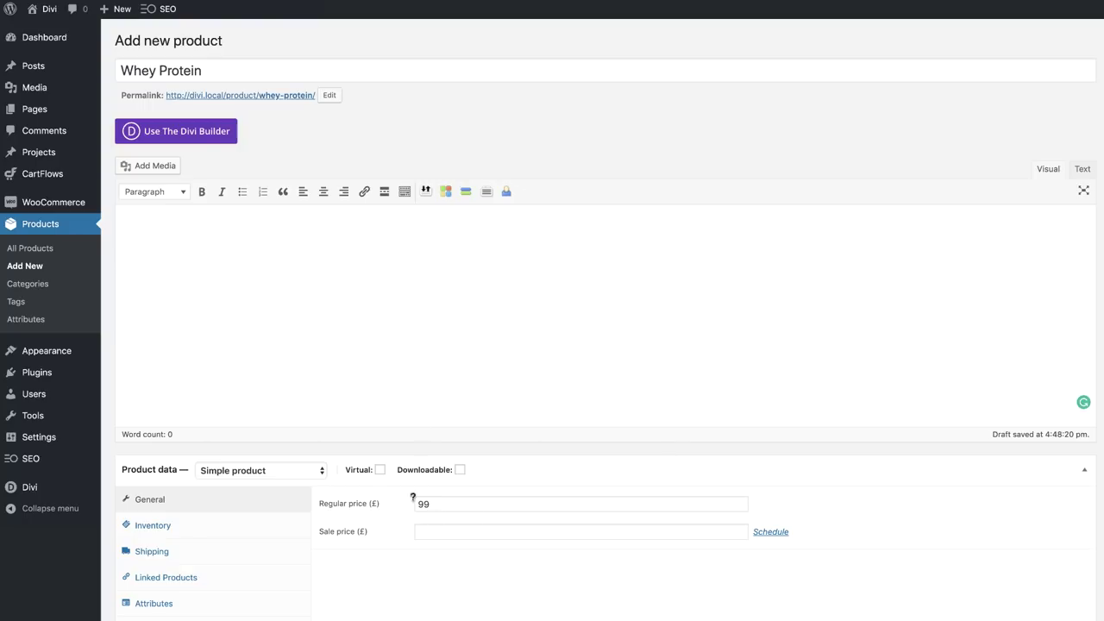
left_click(1059, 362)
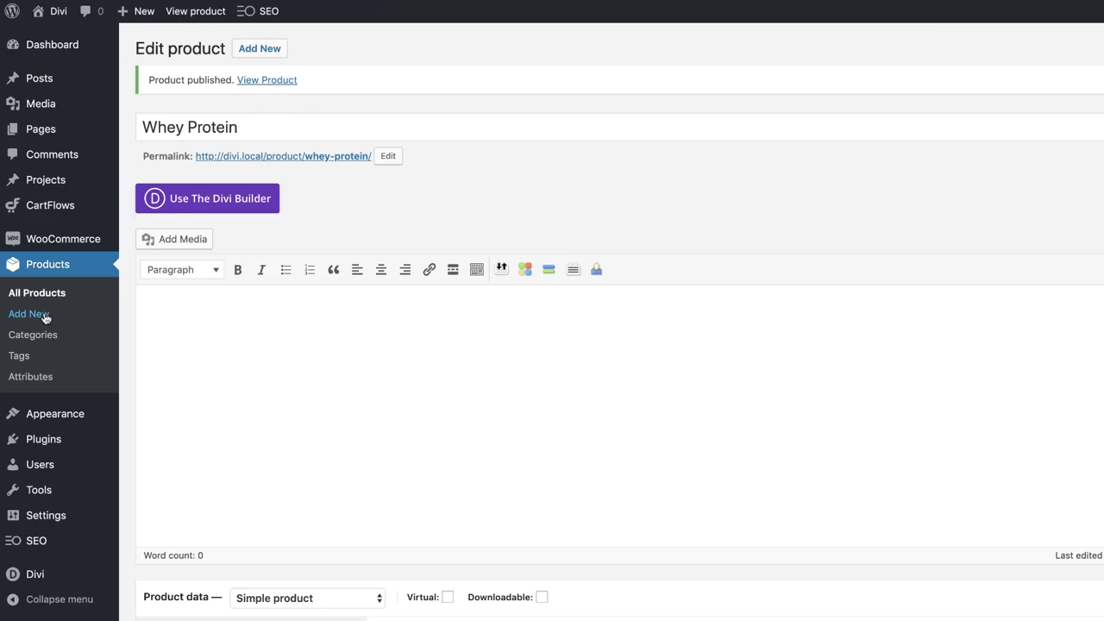
Step: Create another product named Energy Drink with a regular price of £9 and publish it
left_click(28, 314)
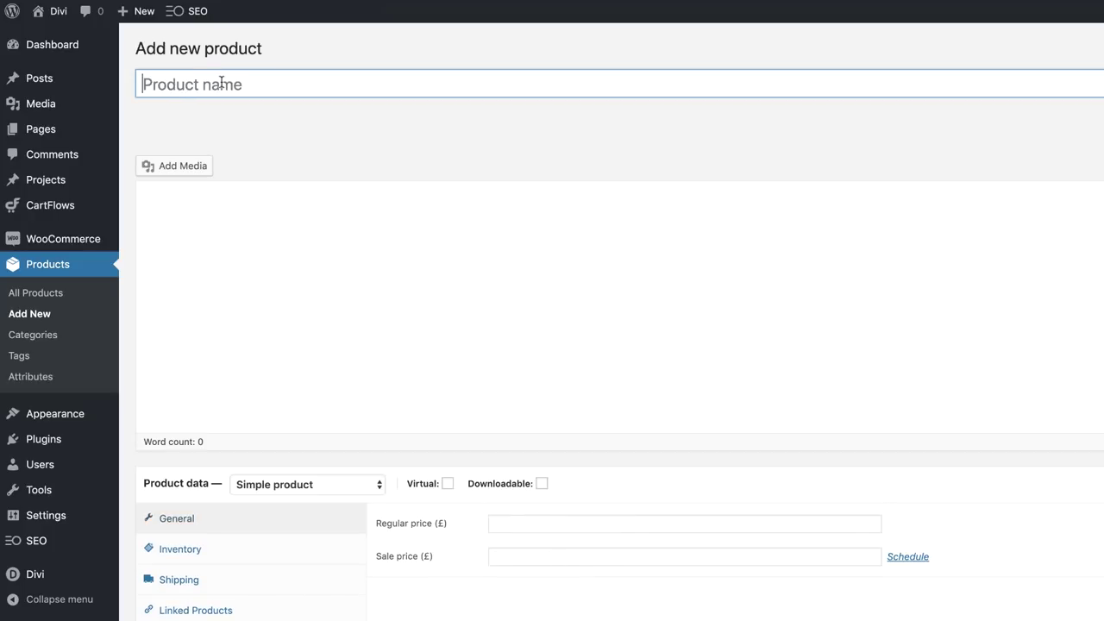
type("Energy Drink")
left_click(536, 593)
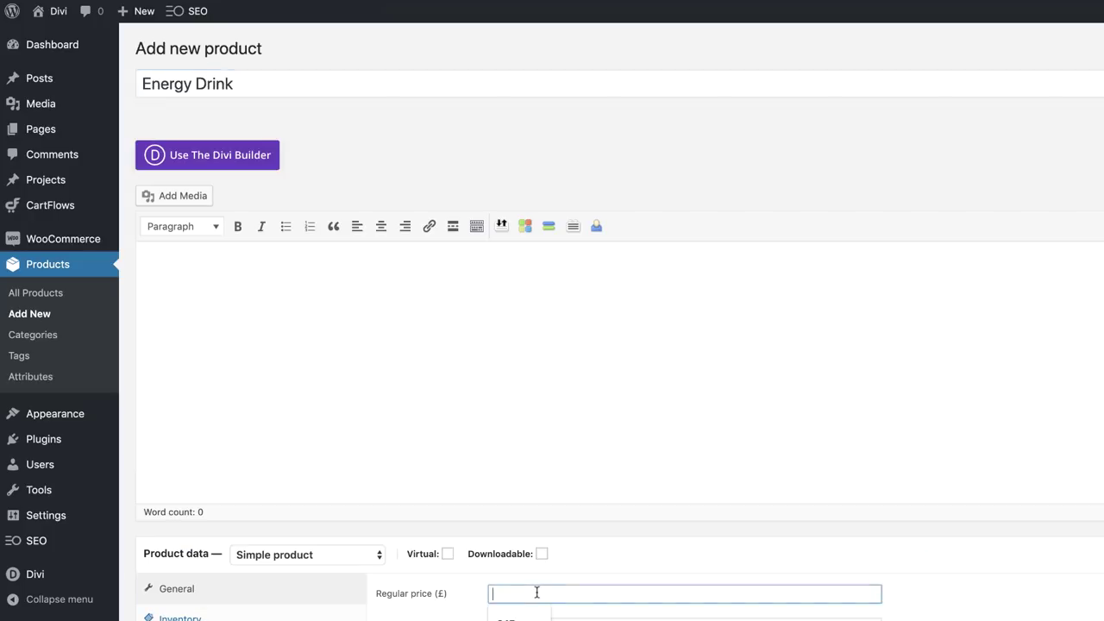
type("9")
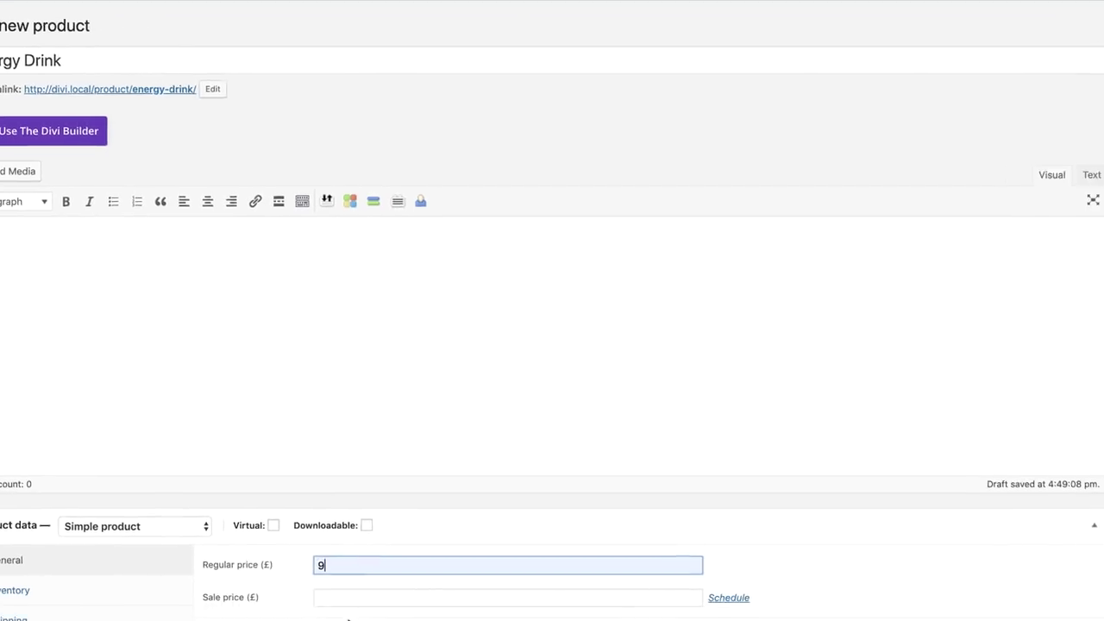
left_click(1058, 356)
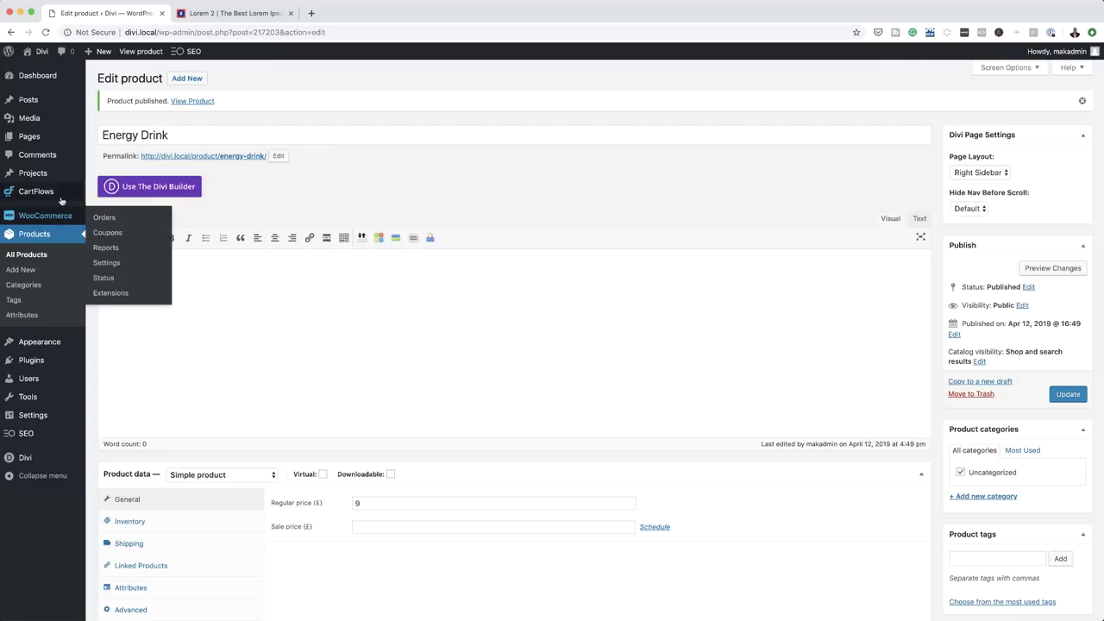
Step: Open the Main Product flow for editing from the CartFlows list of flows
mouse_move(64, 195)
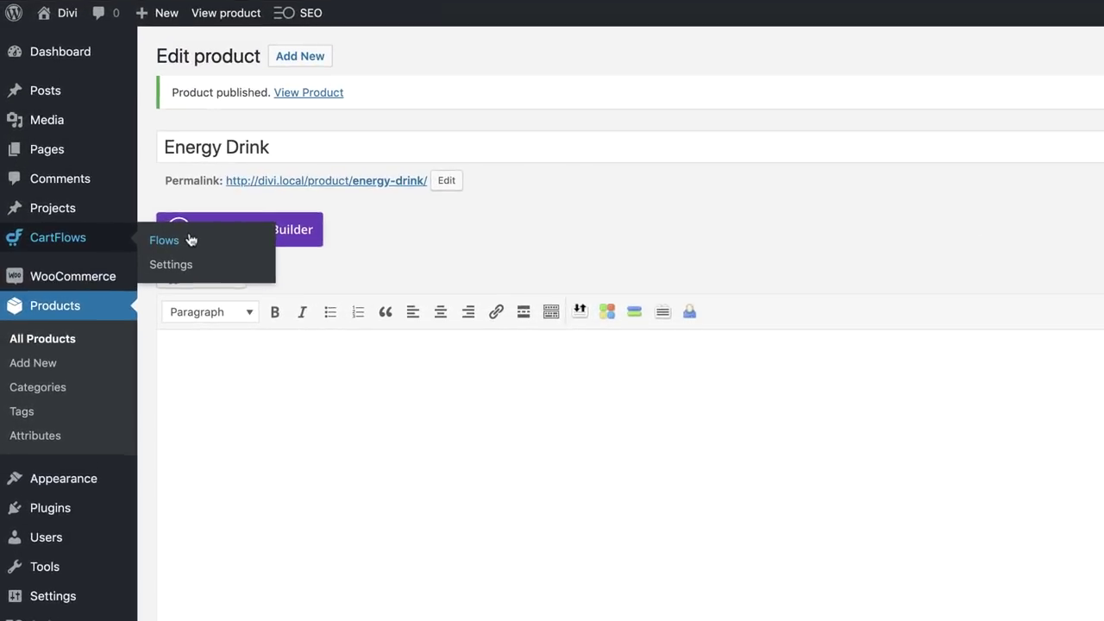
left_click(181, 245)
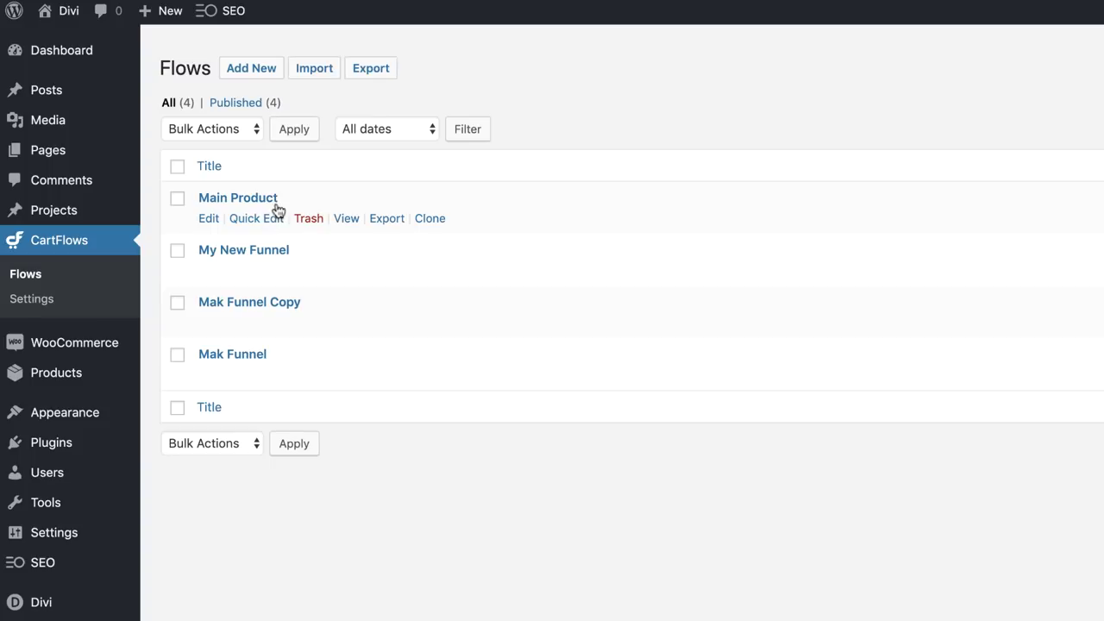
left_click(209, 219)
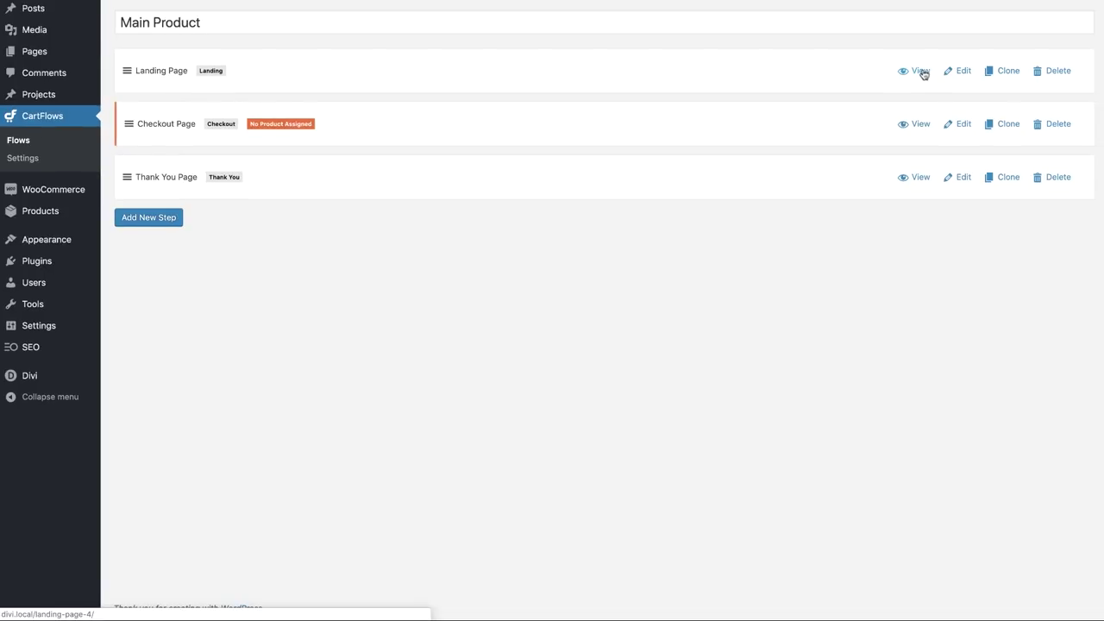
Step: View the flow's published landing page from its hero through the testimonials, and return to the flow editor
left_click(923, 74)
scroll(631, 443, "down", 10)
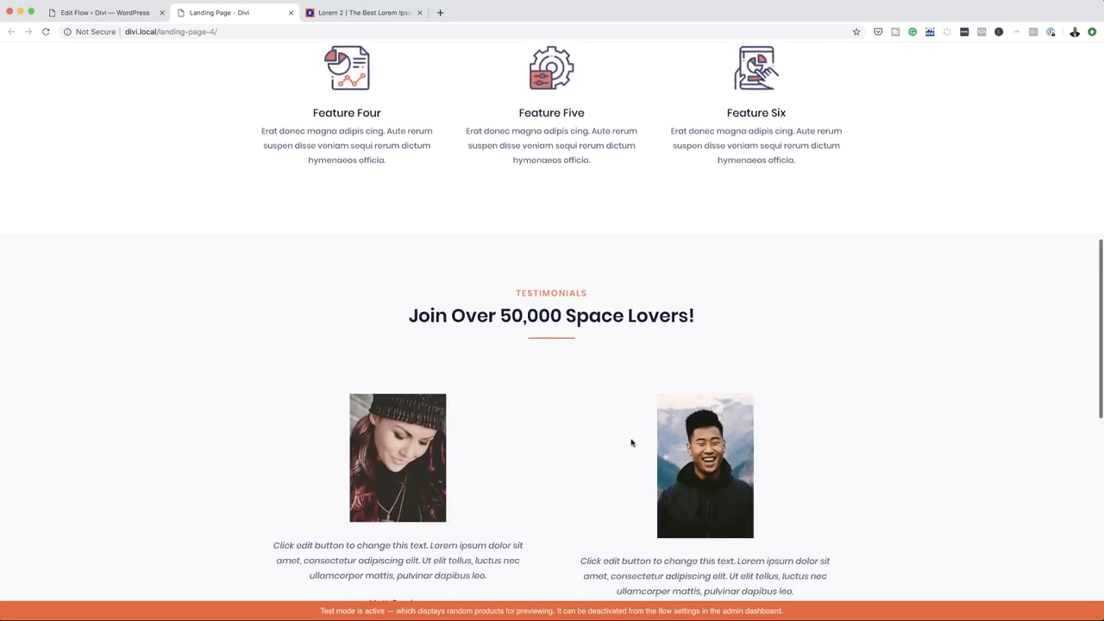
scroll(631, 444, "down", 5)
scroll(631, 440, "up", 15)
left_click(103, 12)
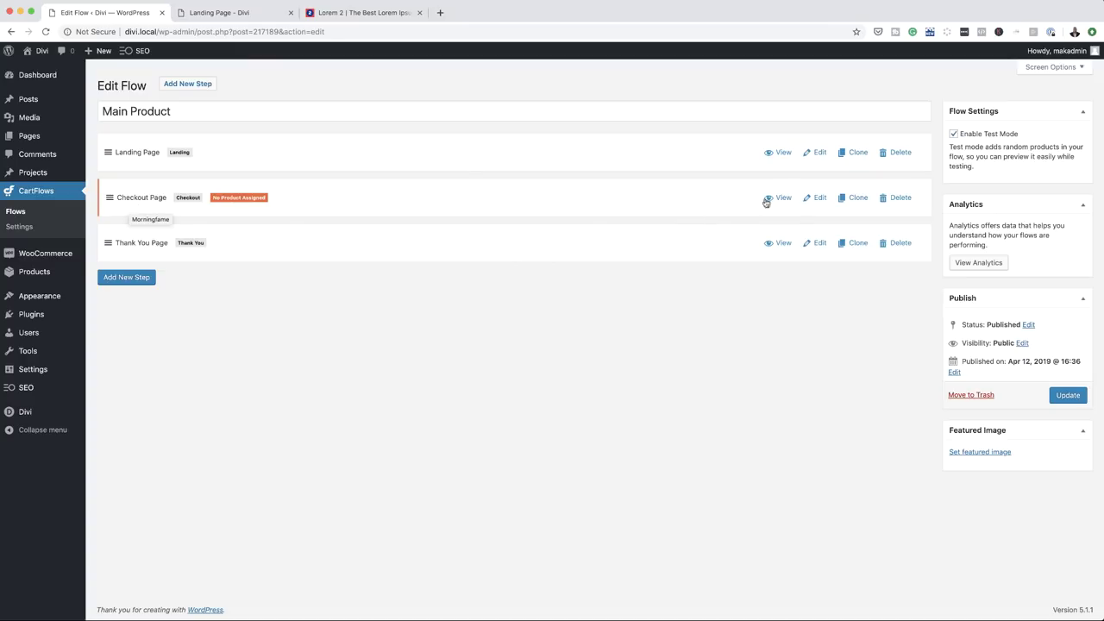
Step: Open the flow's Checkout Page step for editing and assign Whey Protein as its product
left_click(820, 199)
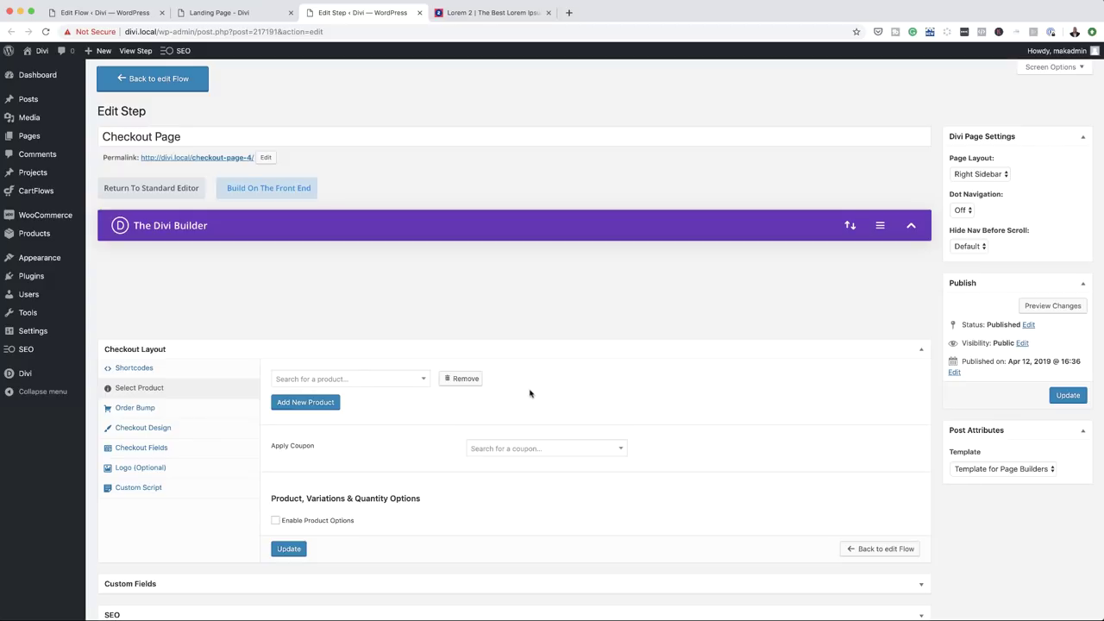
left_click(389, 381)
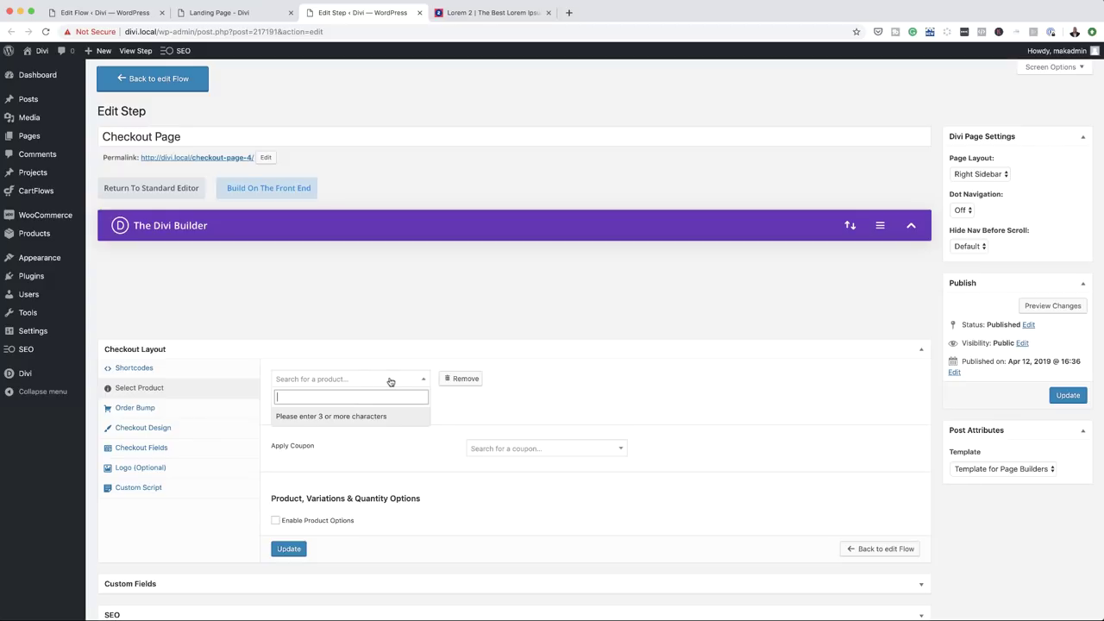
type("whey")
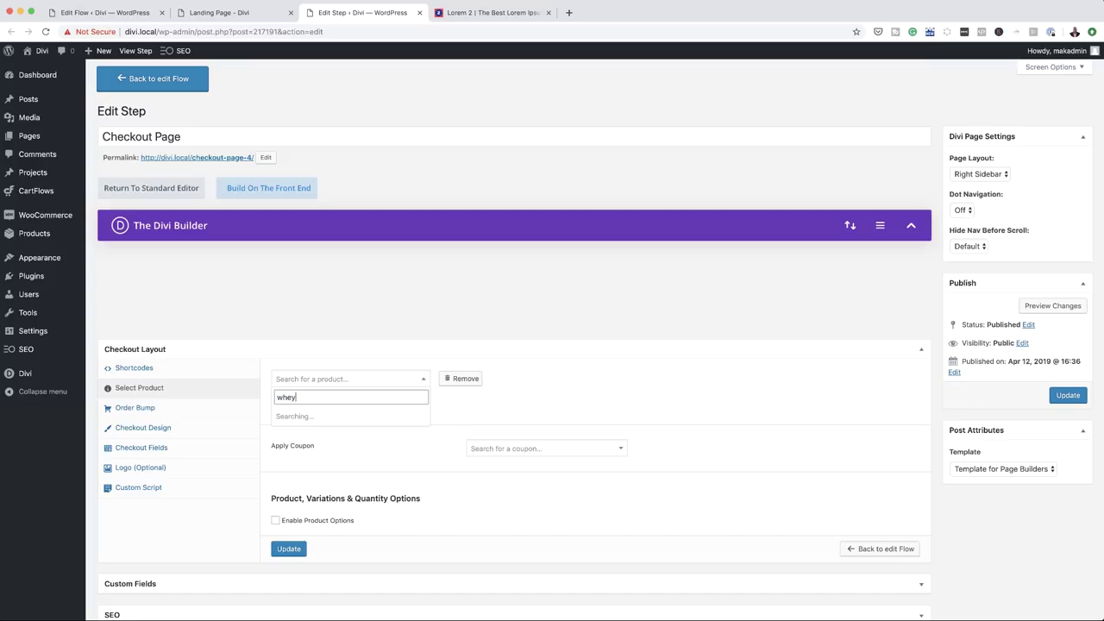
left_click(318, 417)
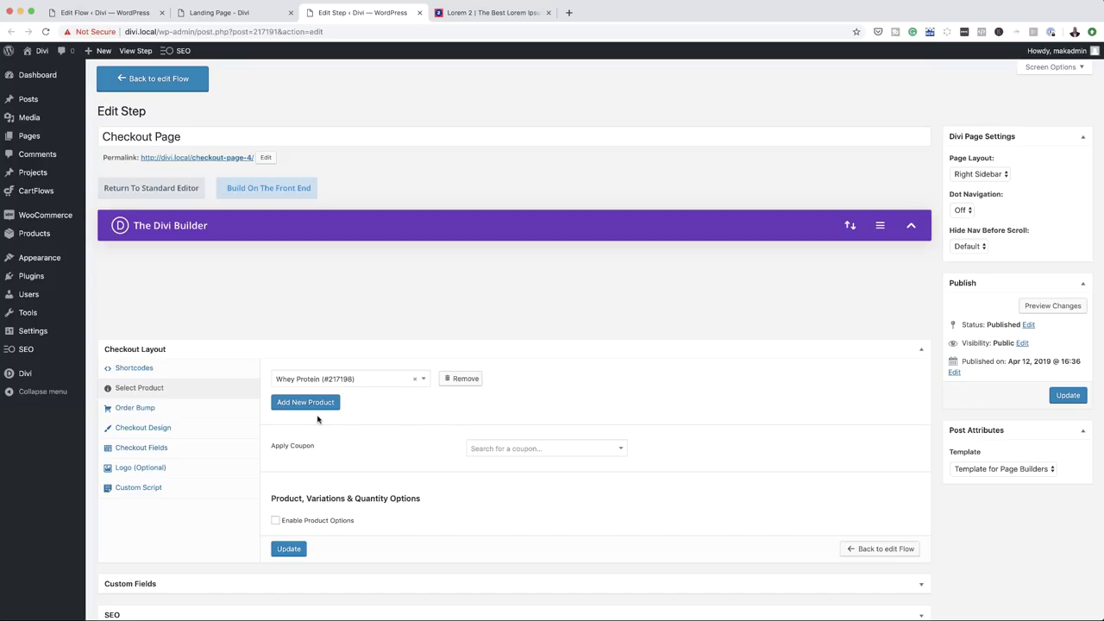
Step: Enable product options and quantity selection for the checkout, and update the step
scroll(286, 501, "down", 1)
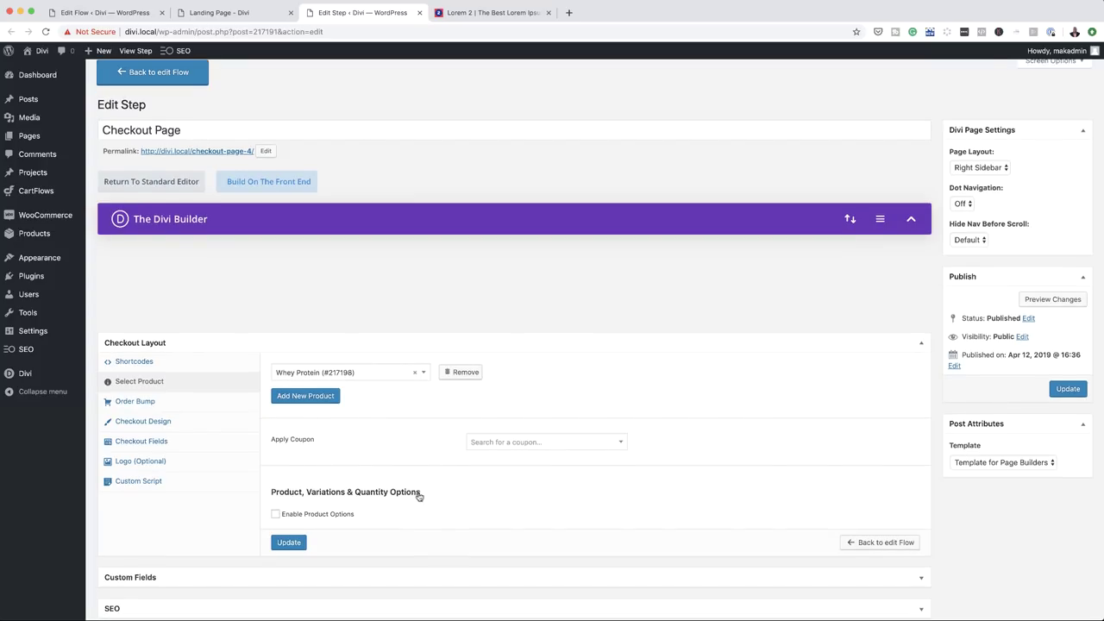
left_click(276, 515)
scroll(406, 527, "down", 3)
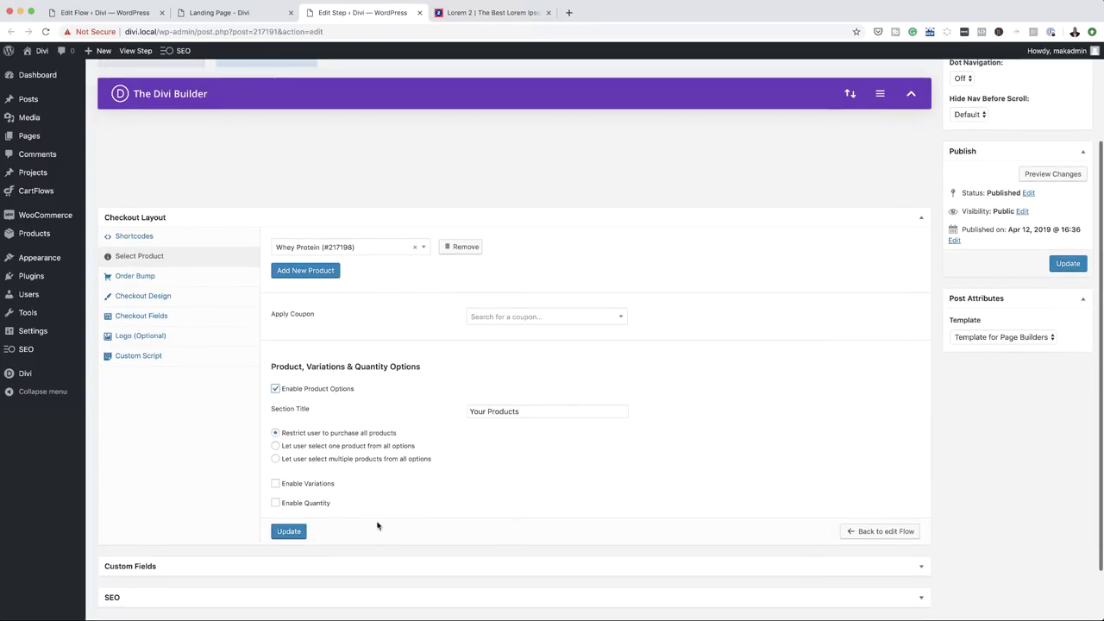
left_click(276, 504)
left_click(289, 531)
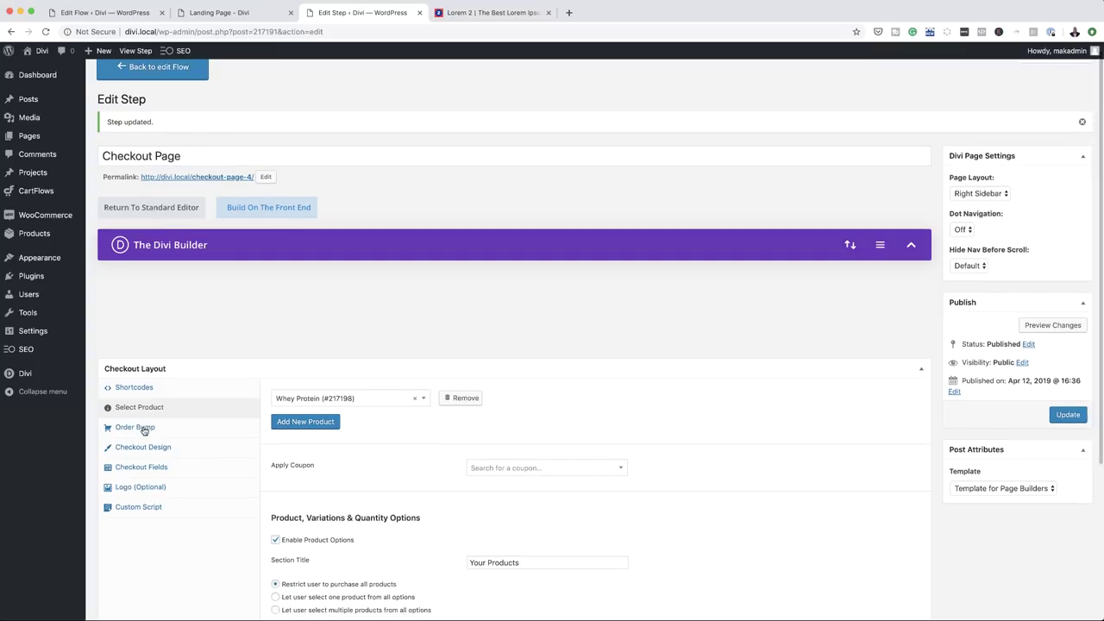
Step: Enable the checkout's order bump, set its highlight text to Energy Drink 50% OFF, and trim the product description after "cupiditate at."
left_click(143, 429)
left_click(275, 395)
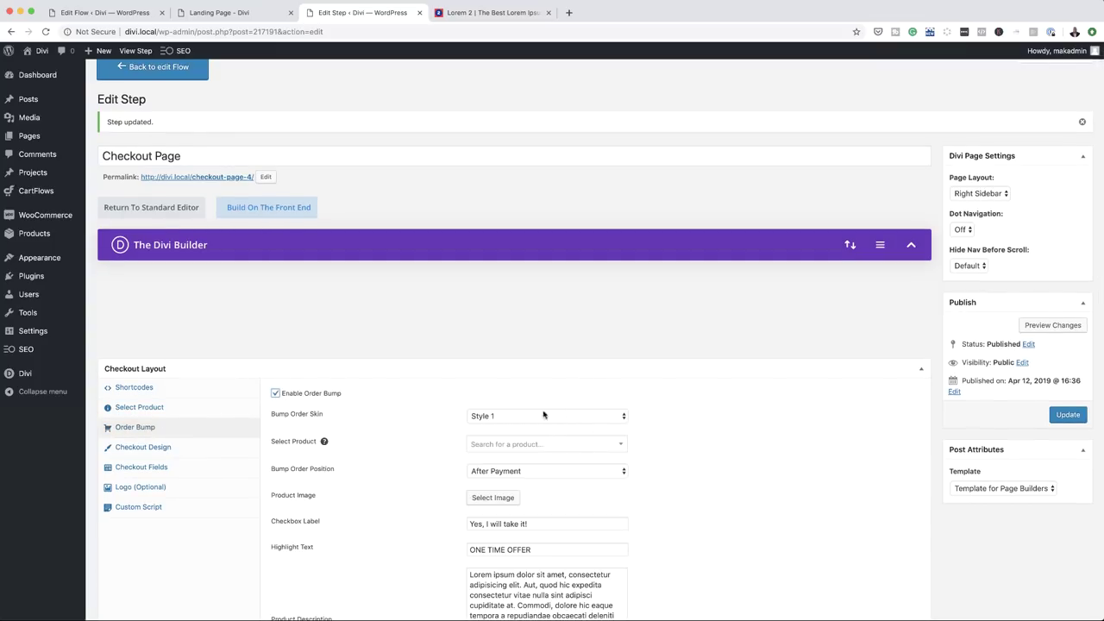
scroll(672, 551, "down", 3)
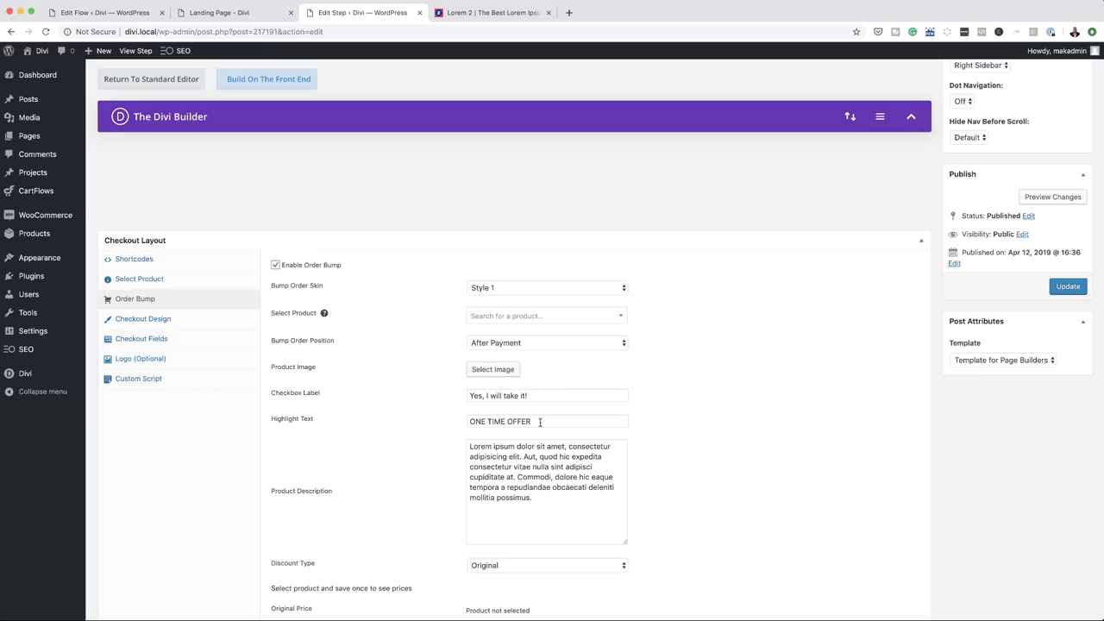
triple_click(539, 422)
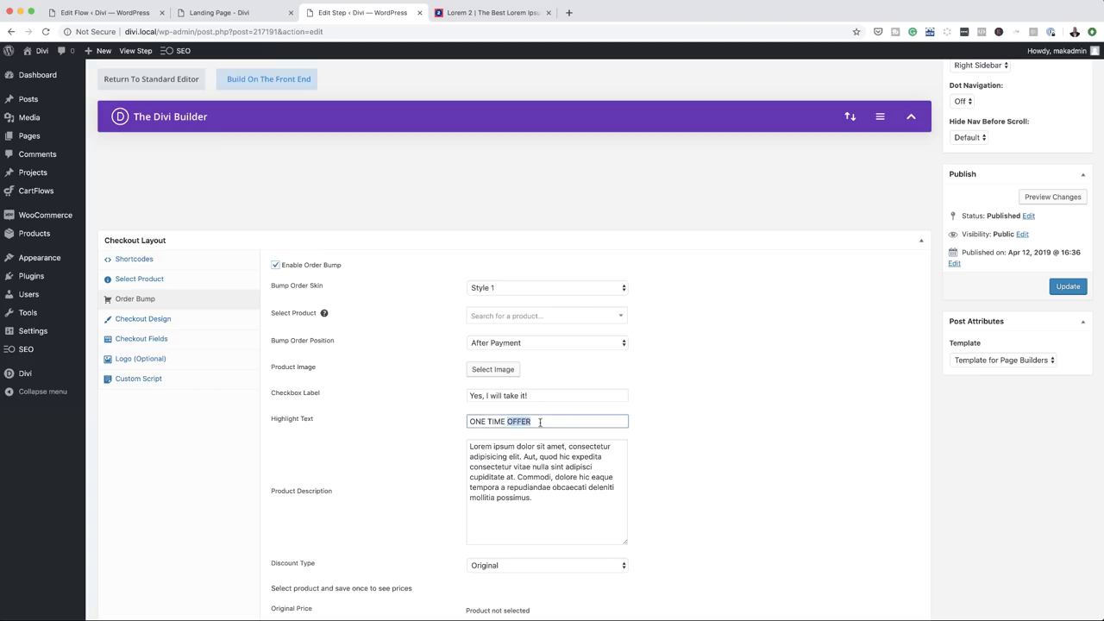
type("Energy Drink 50% OFF")
left_click_drag(533, 498, 519, 477)
key("BackSpace")
Step: Give the order bump a Discount Percentage with a discount value of 50%
scroll(488, 505, "down", 2)
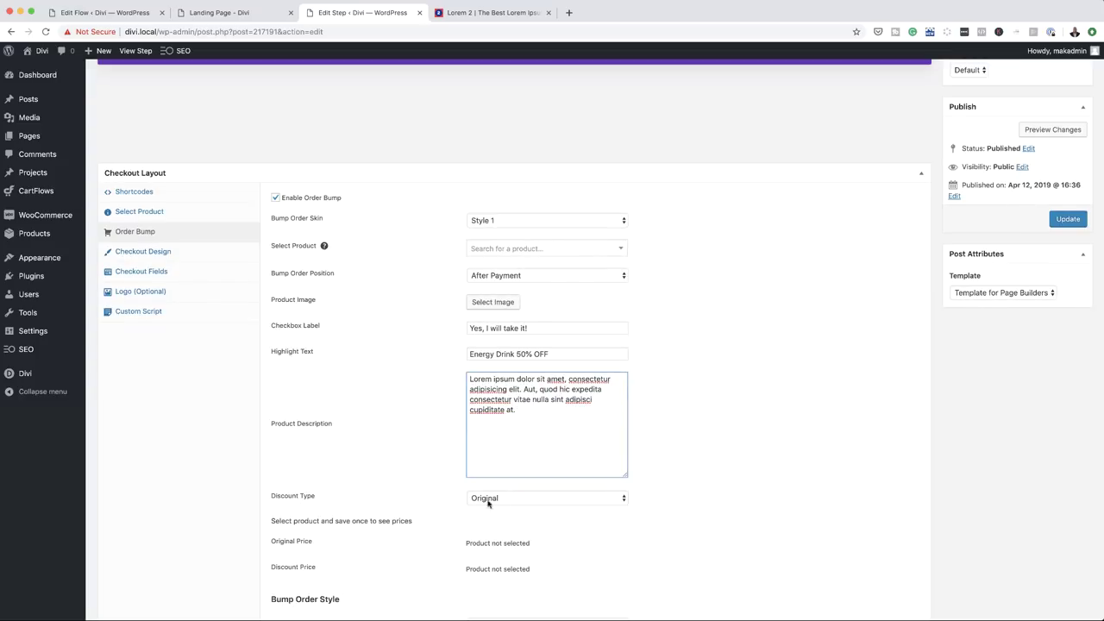
left_click(522, 500)
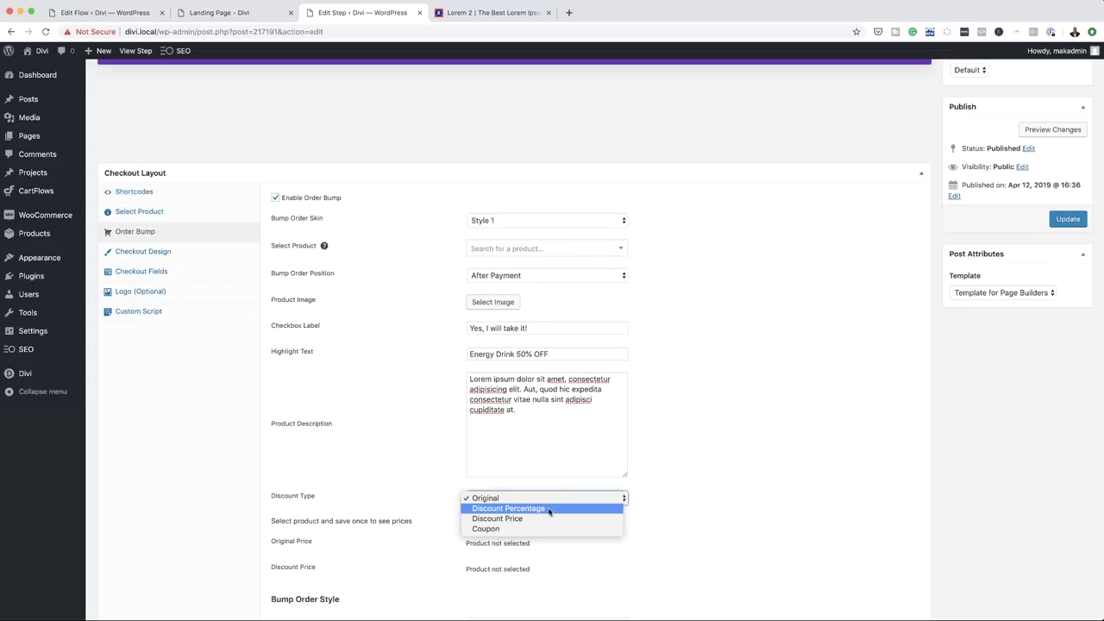
left_click(548, 511)
left_click(494, 525)
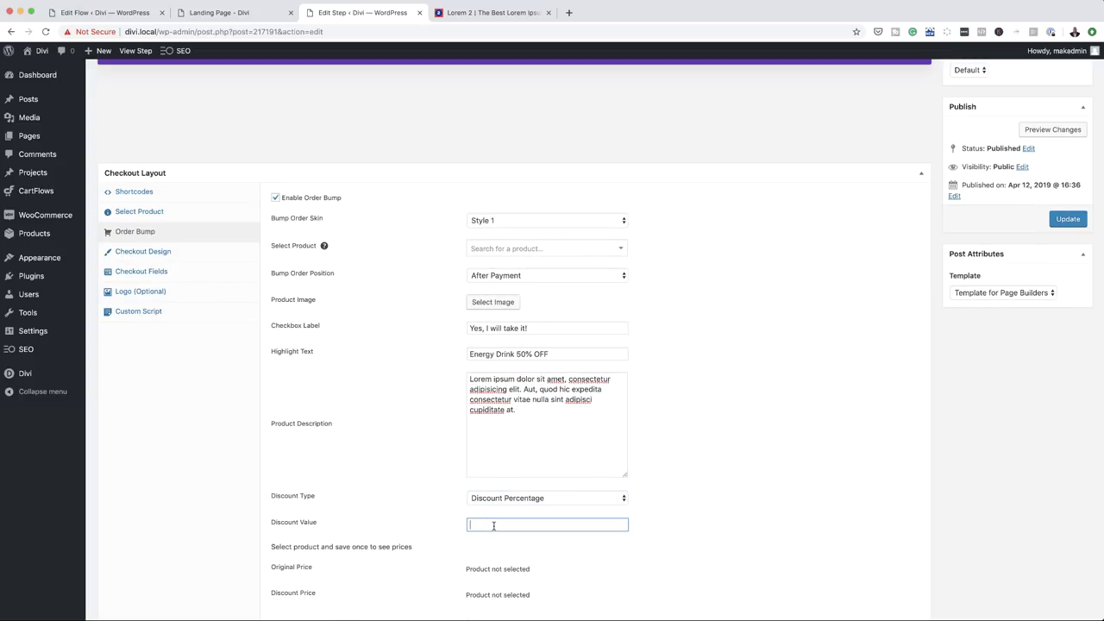
type("50%")
Step: Assign Energy Drink as the order bump's product and update the checkout step
scroll(485, 152, "down", 2)
left_click(502, 152)
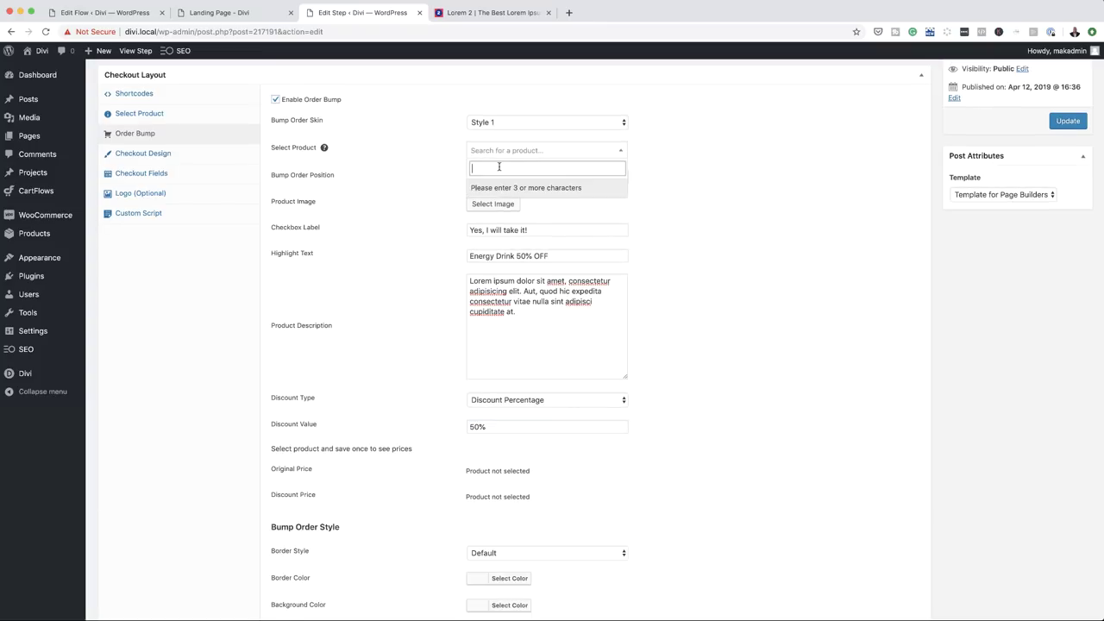
type("Ener")
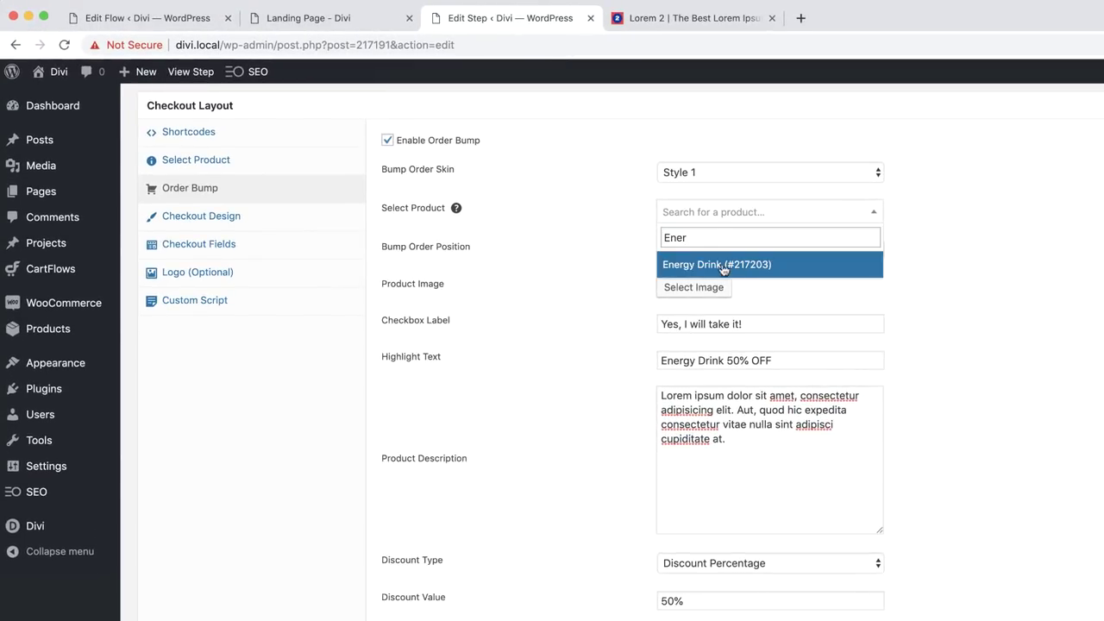
left_click(719, 266)
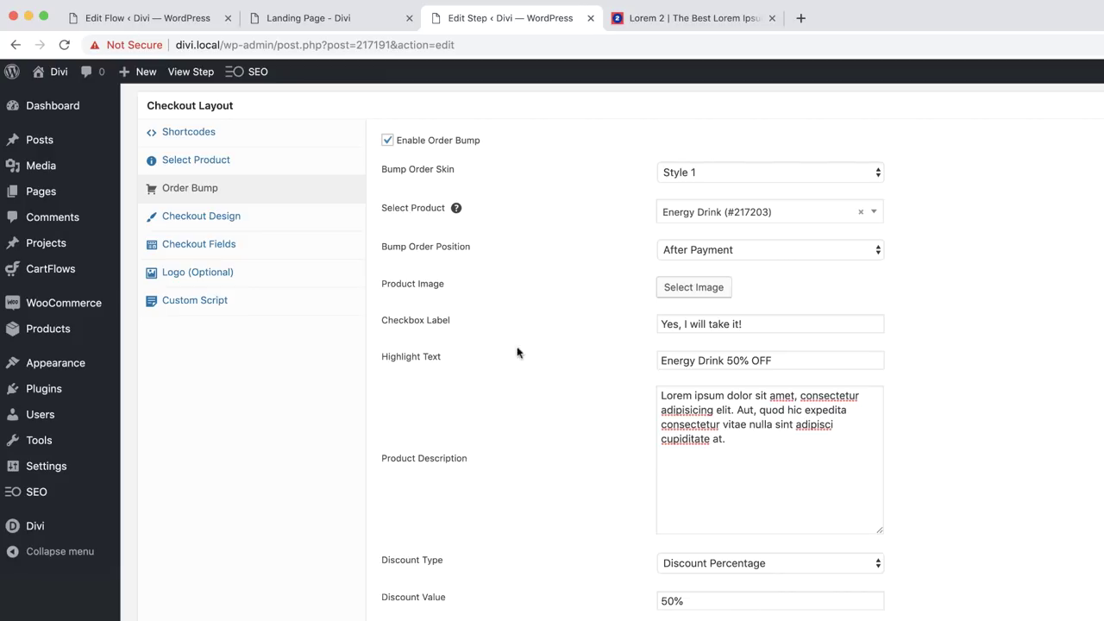
scroll(604, 388, "down", 4)
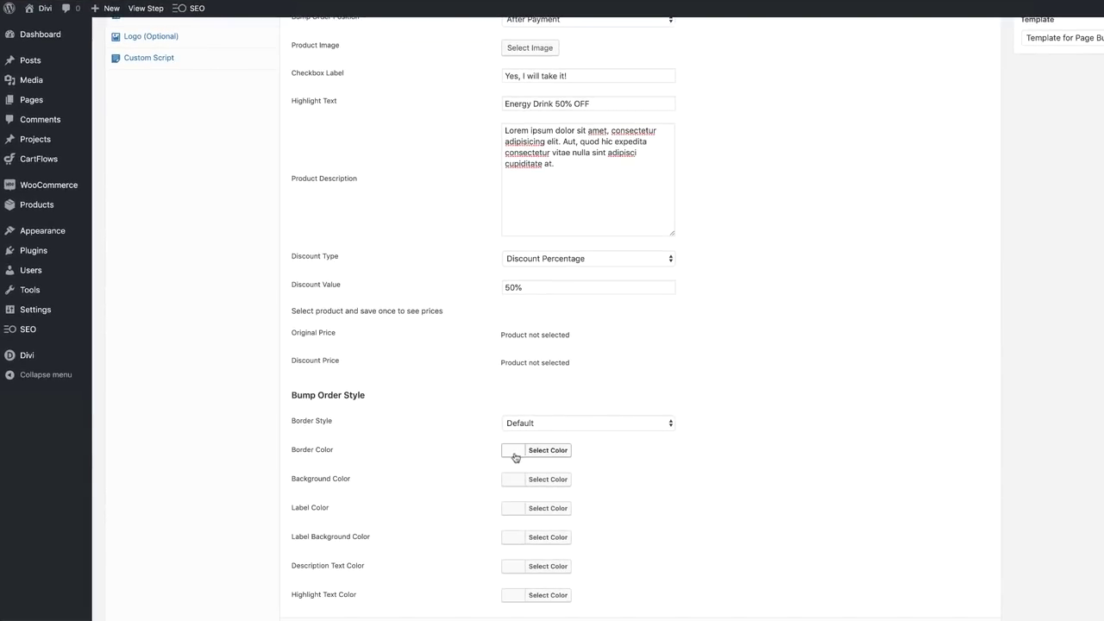
scroll(528, 575, "down", 3)
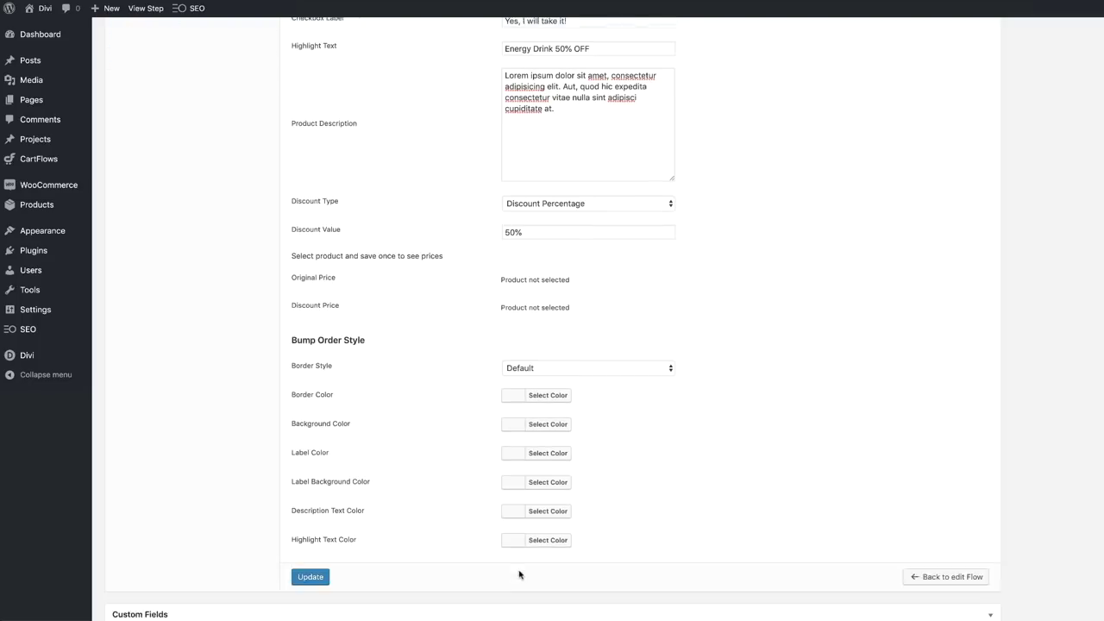
left_click(310, 529)
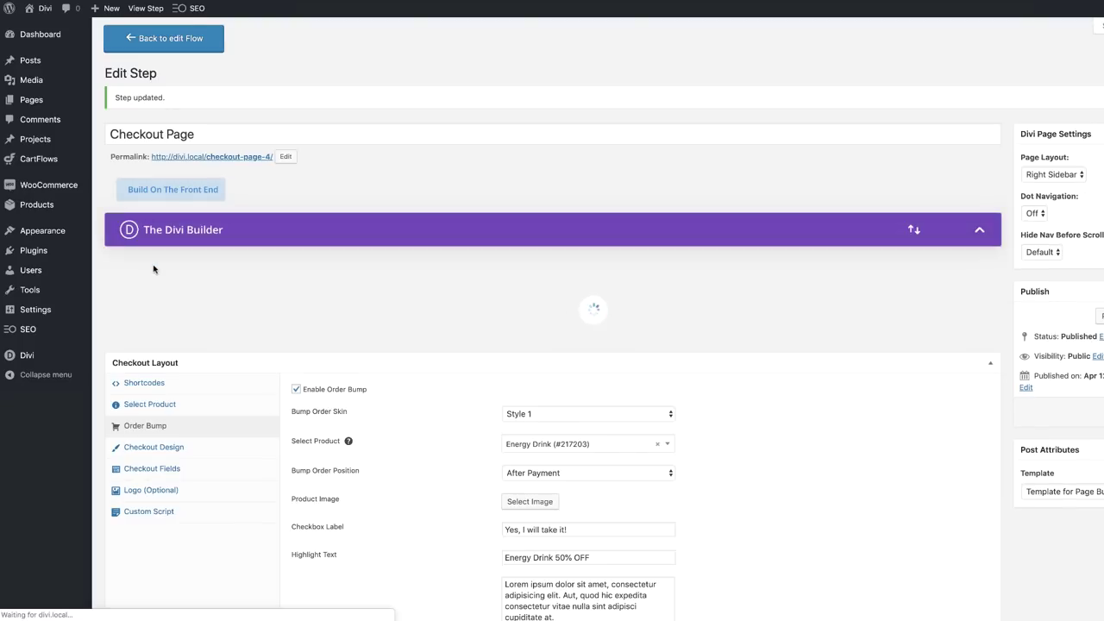
Step: Review the saved order bump settings, including the original and discount prices
scroll(207, 362, "down", 3)
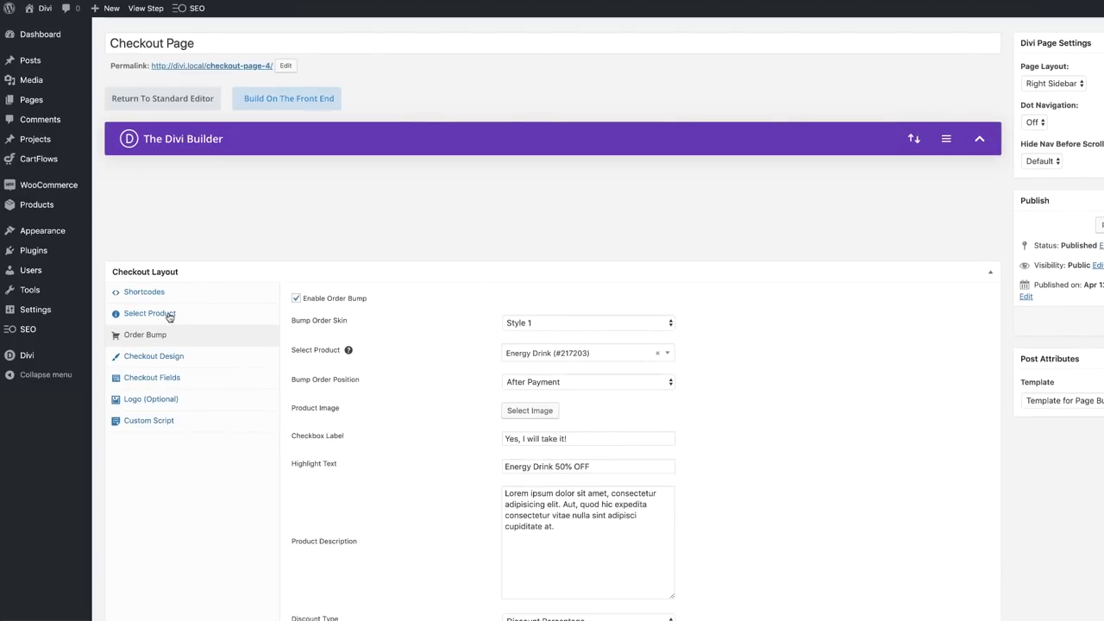
scroll(655, 492, "down", 4)
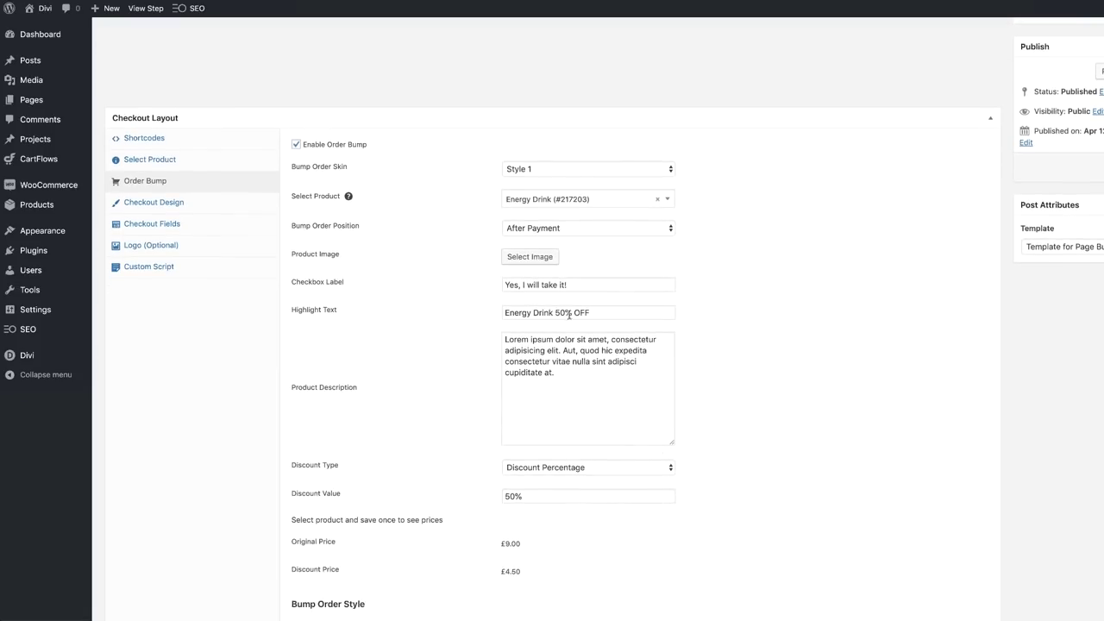
scroll(558, 497, "down", 1)
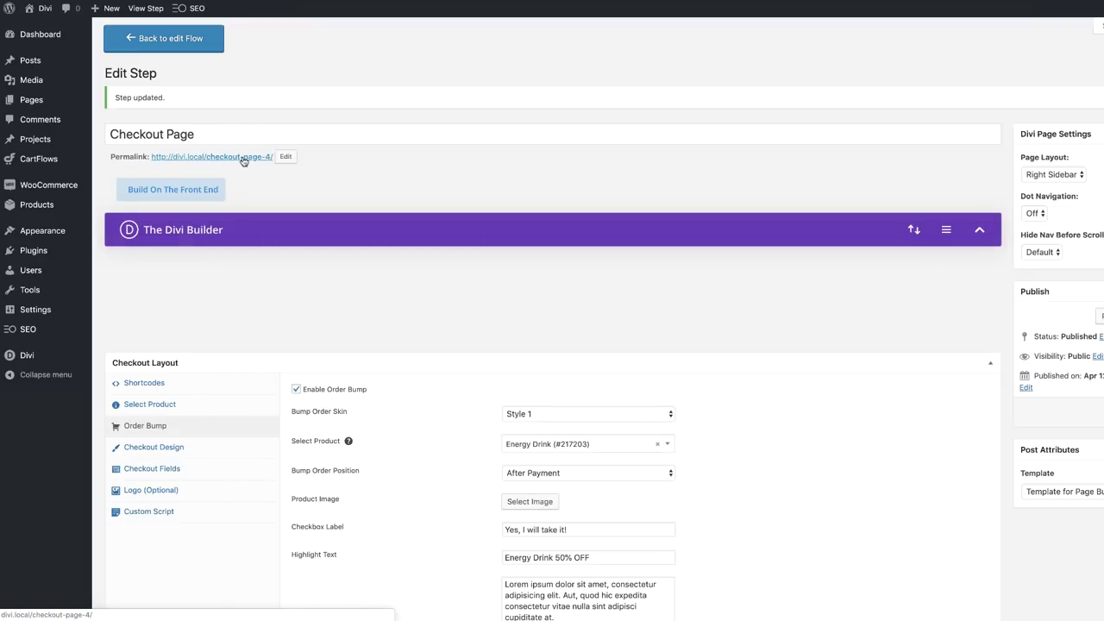
Step: View the published checkout page from its hero through the billing form, order bump and product table, and return to the step editor
left_click(244, 157, "super")
key("ctrl+Tab")
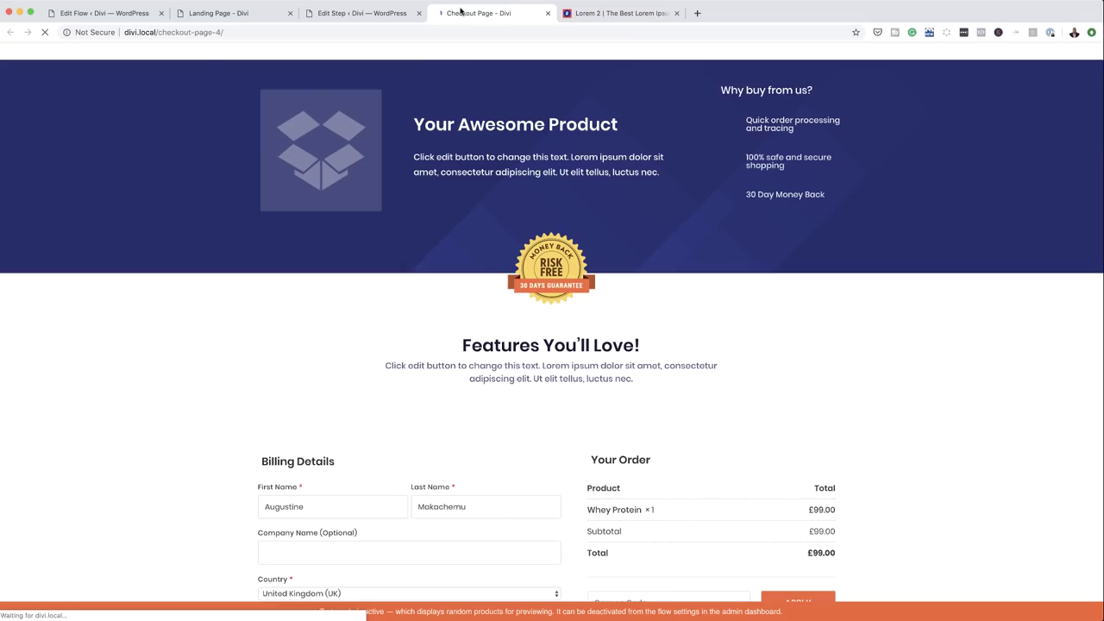
scroll(457, 360, "down", 3)
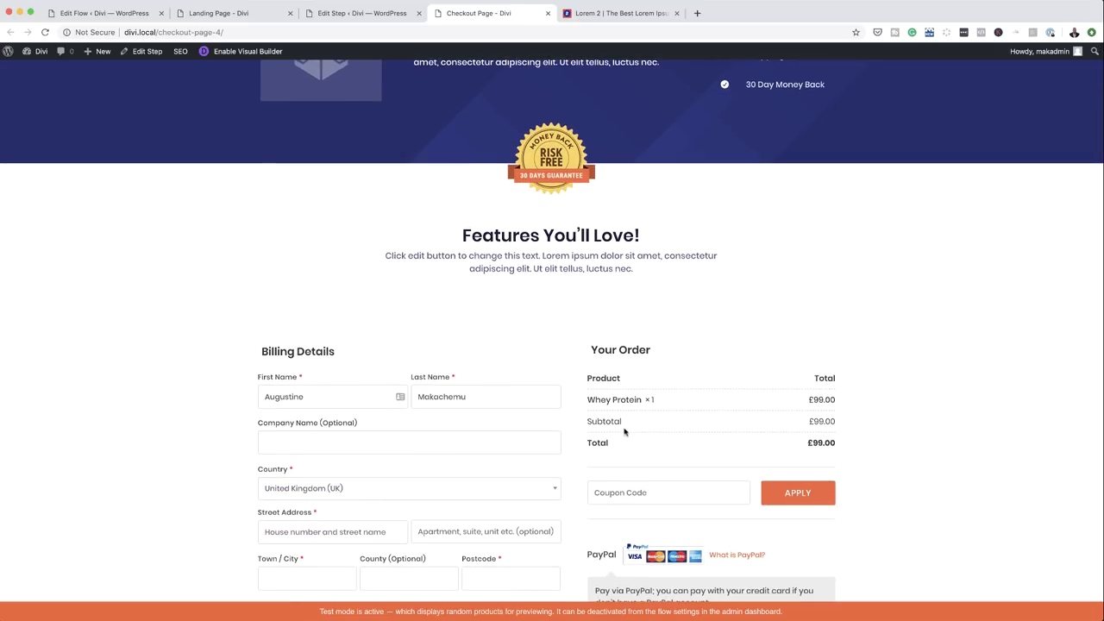
scroll(817, 430, "down", 9)
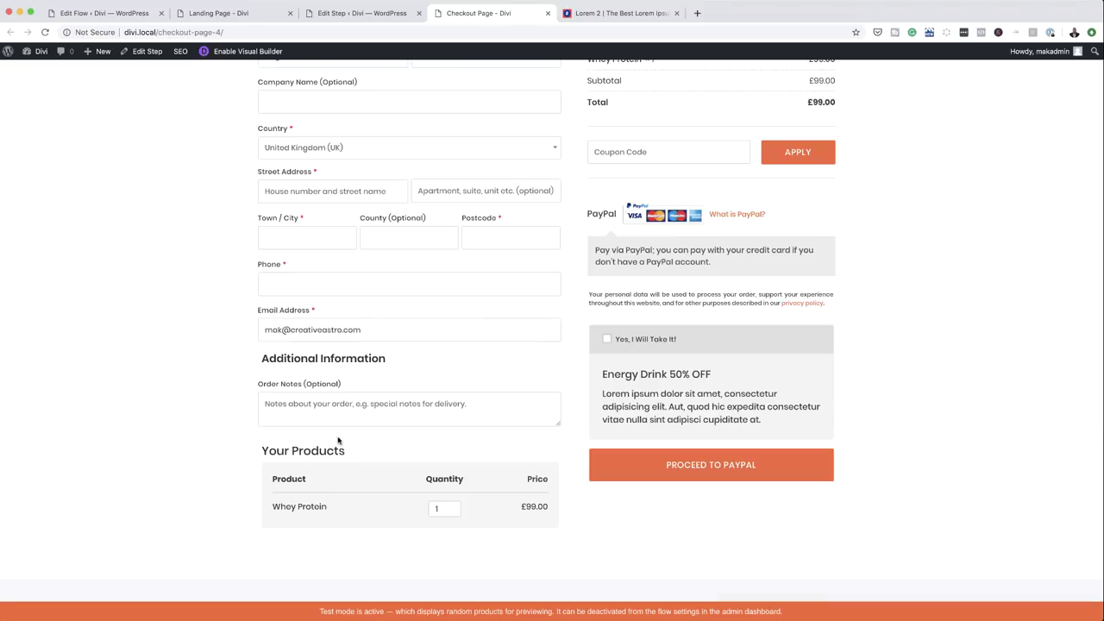
scroll(229, 310, "up", 1)
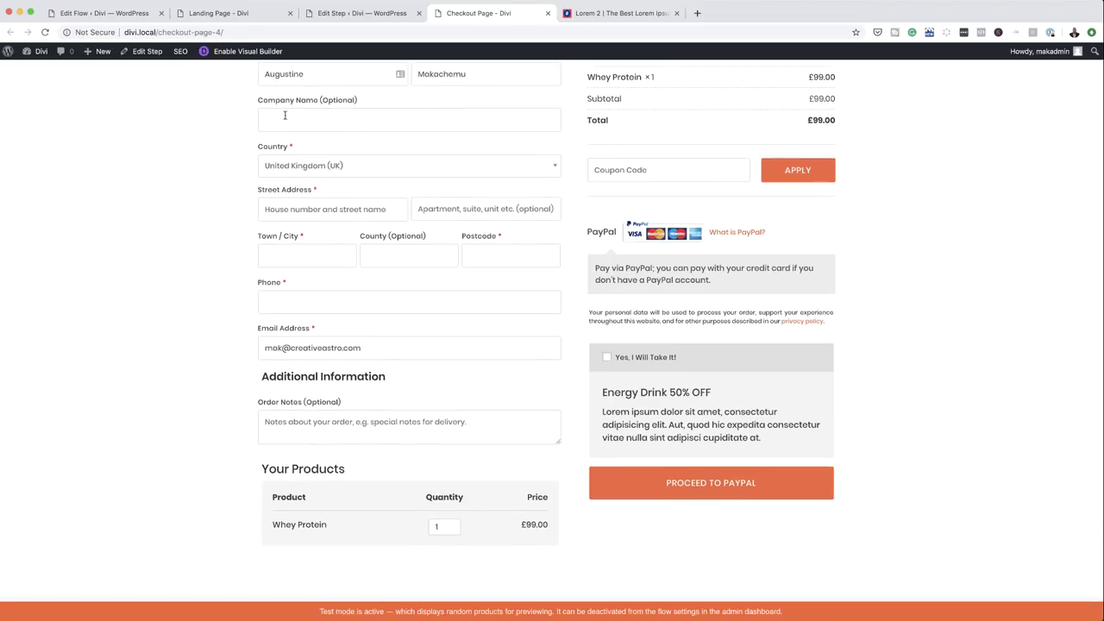
scroll(501, 411, "up", 2)
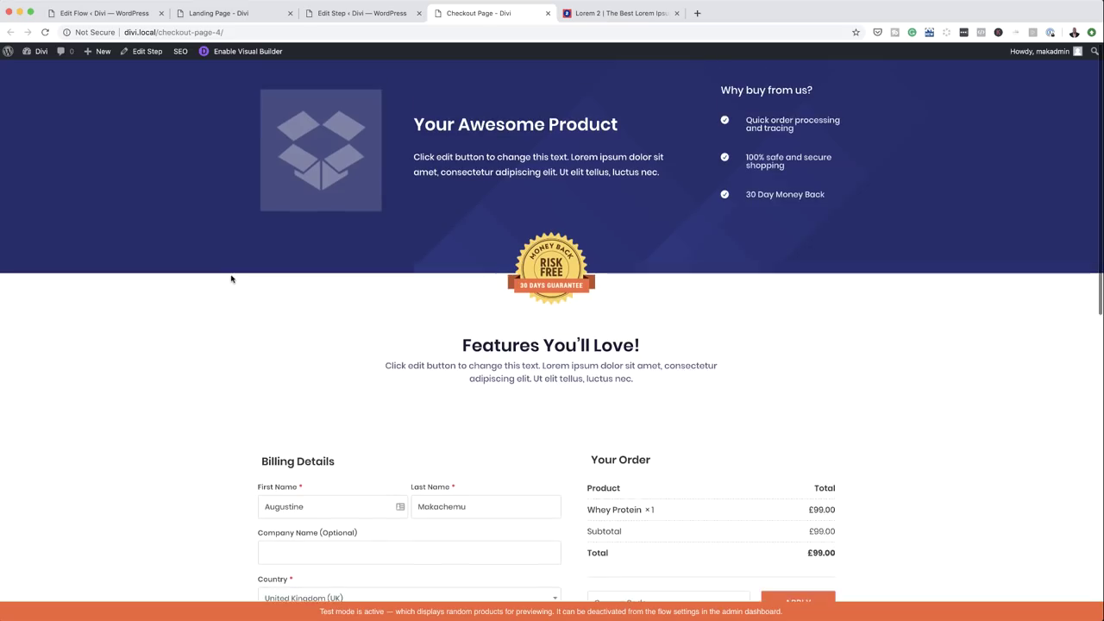
left_click(386, 14)
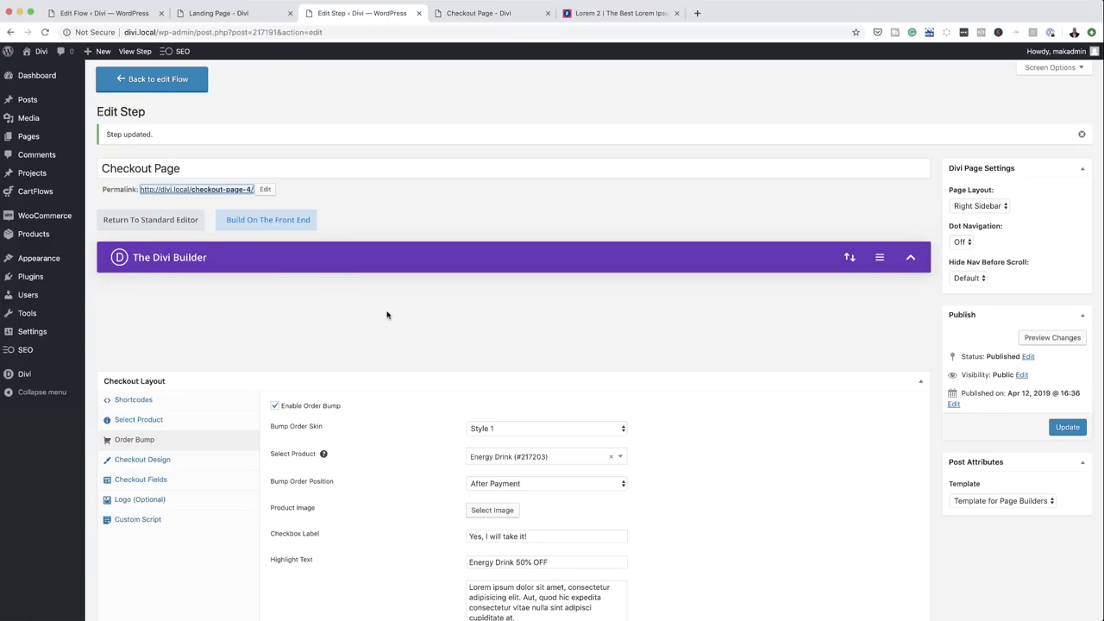
Step: Enable the custom field editor for the checkout fields
scroll(386, 315, "down", 5)
left_click(164, 184)
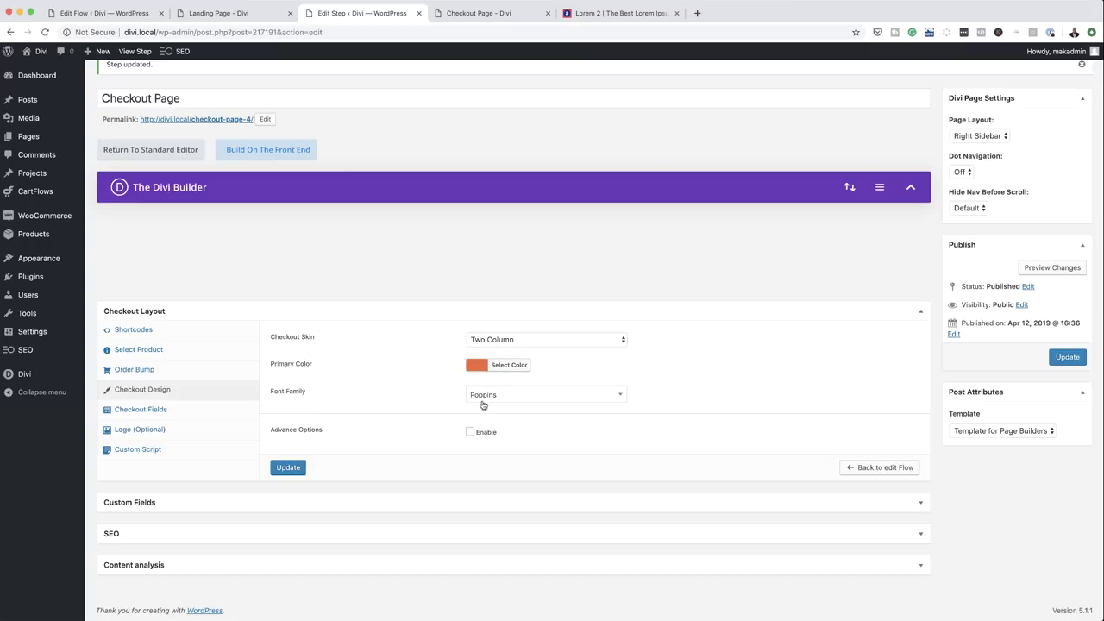
left_click(166, 413)
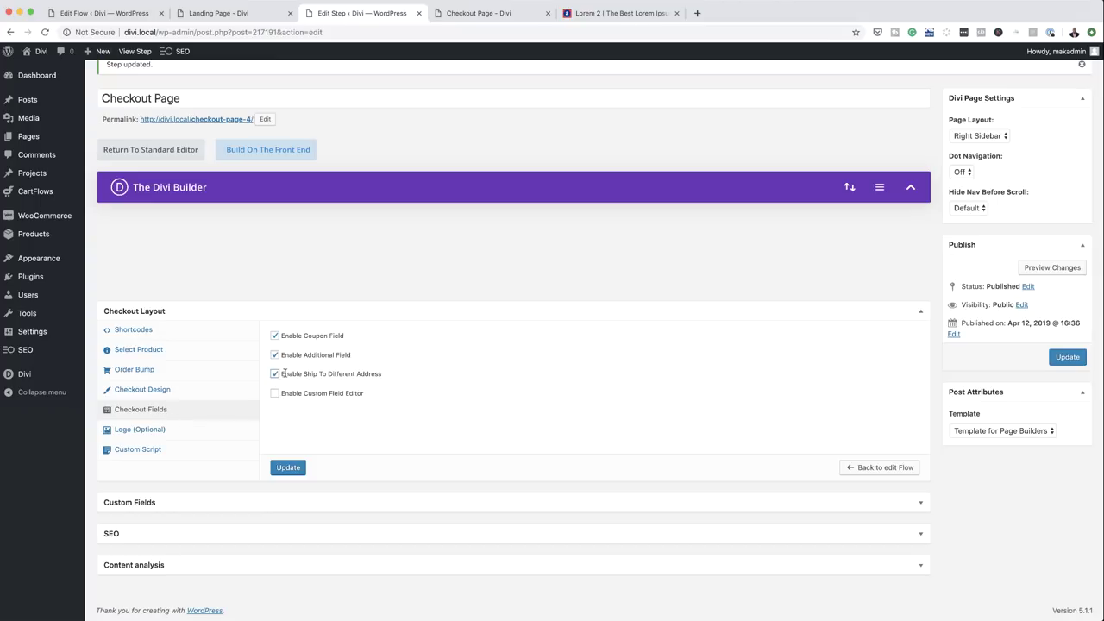
left_click(274, 394)
scroll(276, 394, "down", 5)
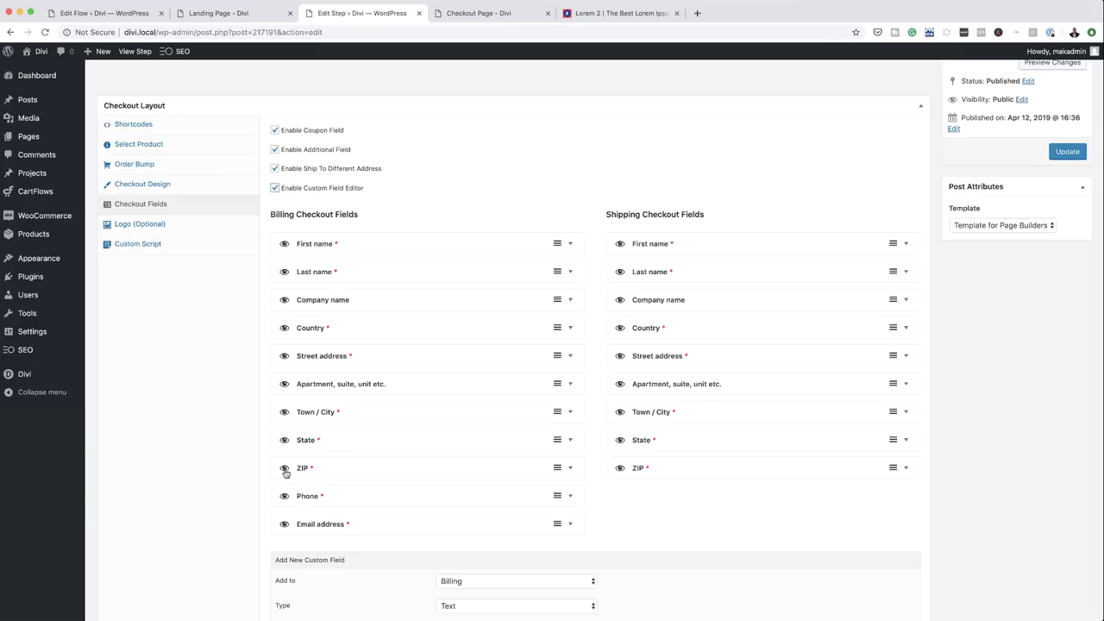
Step: Hide the billing apartment and company name fields and the shipping company name field, and update the step
left_click(284, 386)
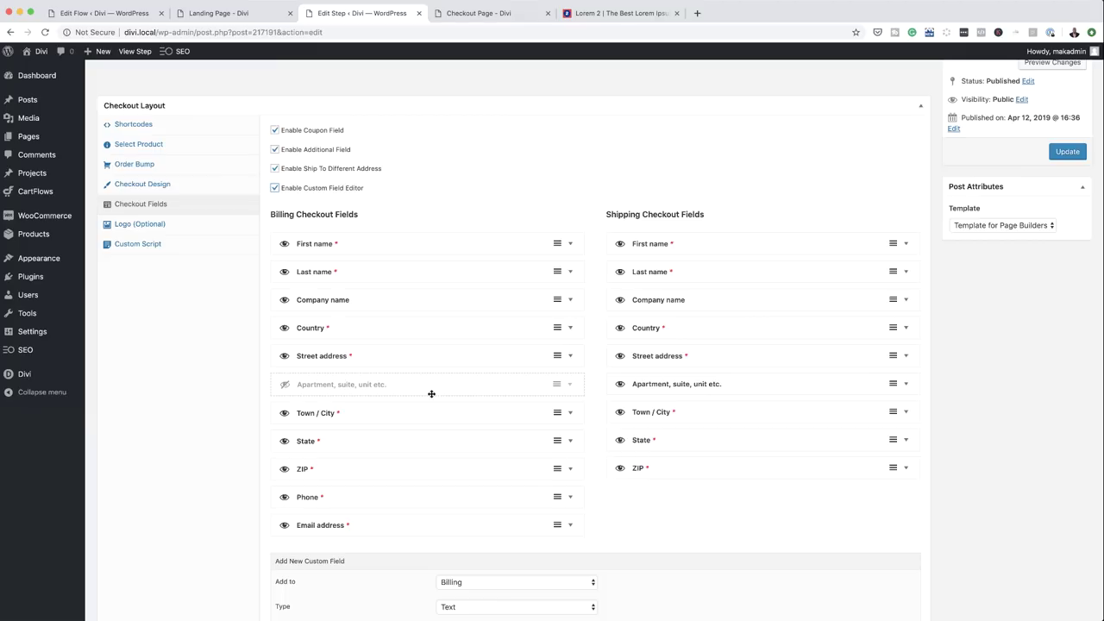
left_click(284, 301)
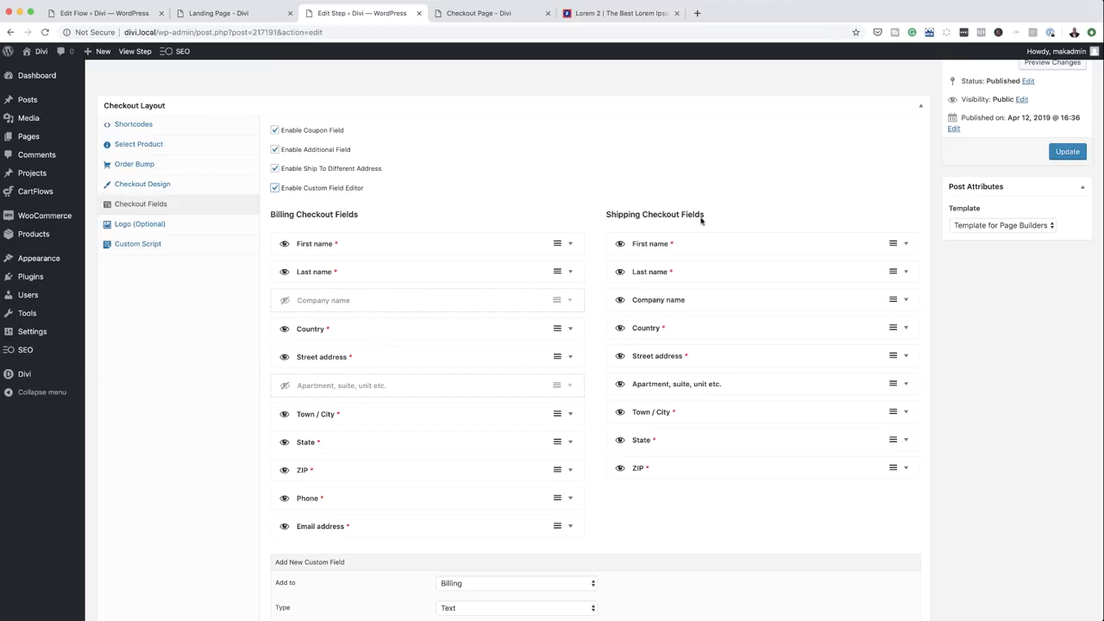
left_click(620, 300)
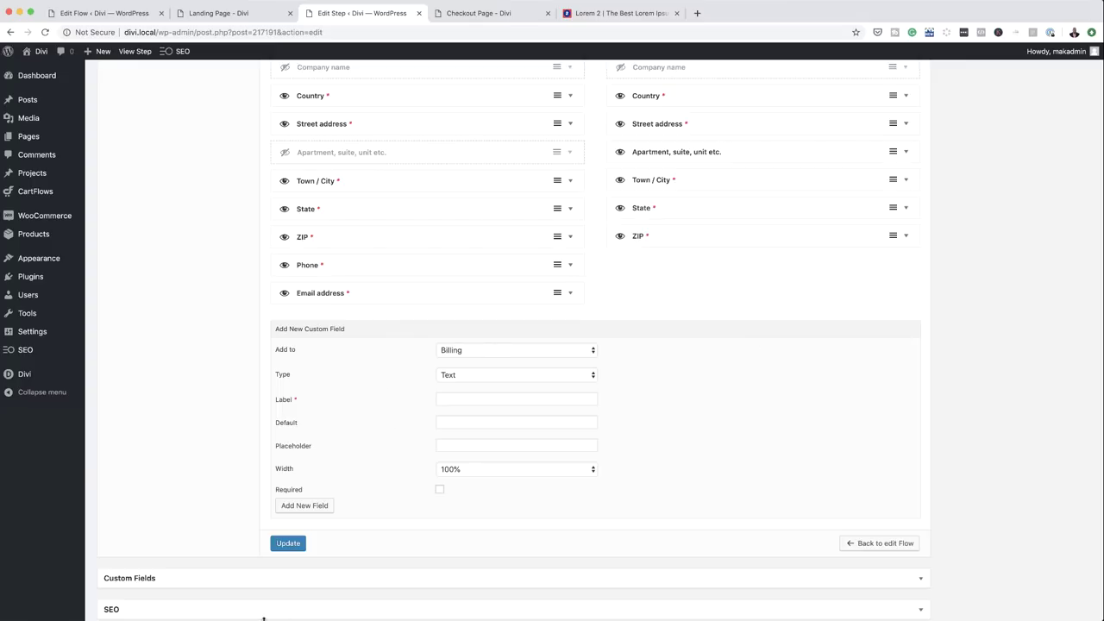
left_click(294, 544)
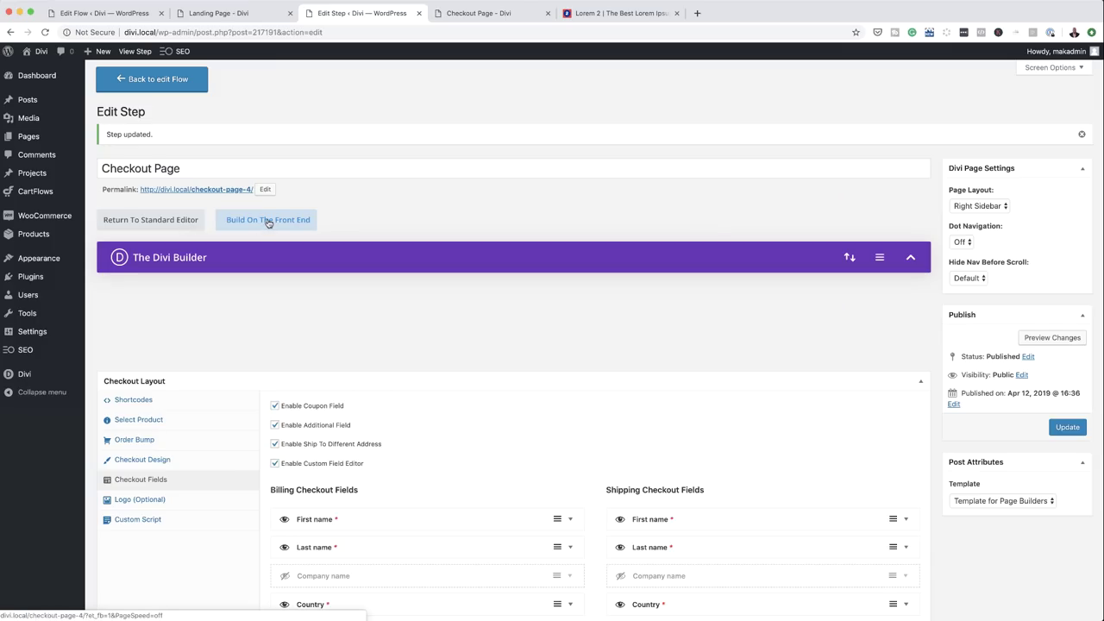
Step: Open the checkout page in the visual builder and set the hero section's background image to the bench-press gym photo
left_click(269, 221)
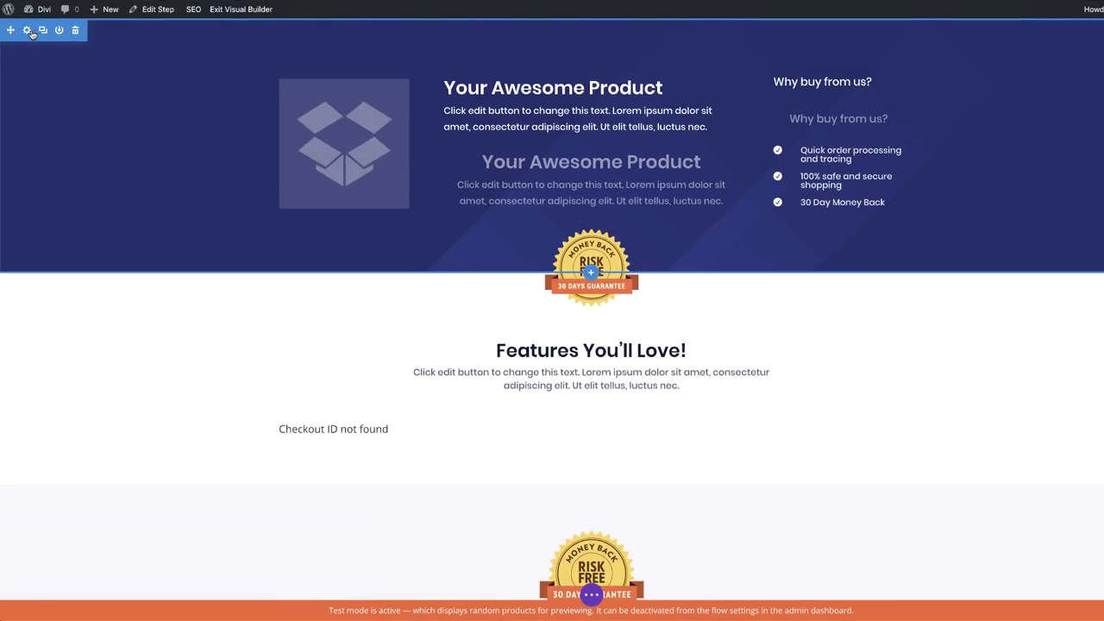
left_click(28, 32)
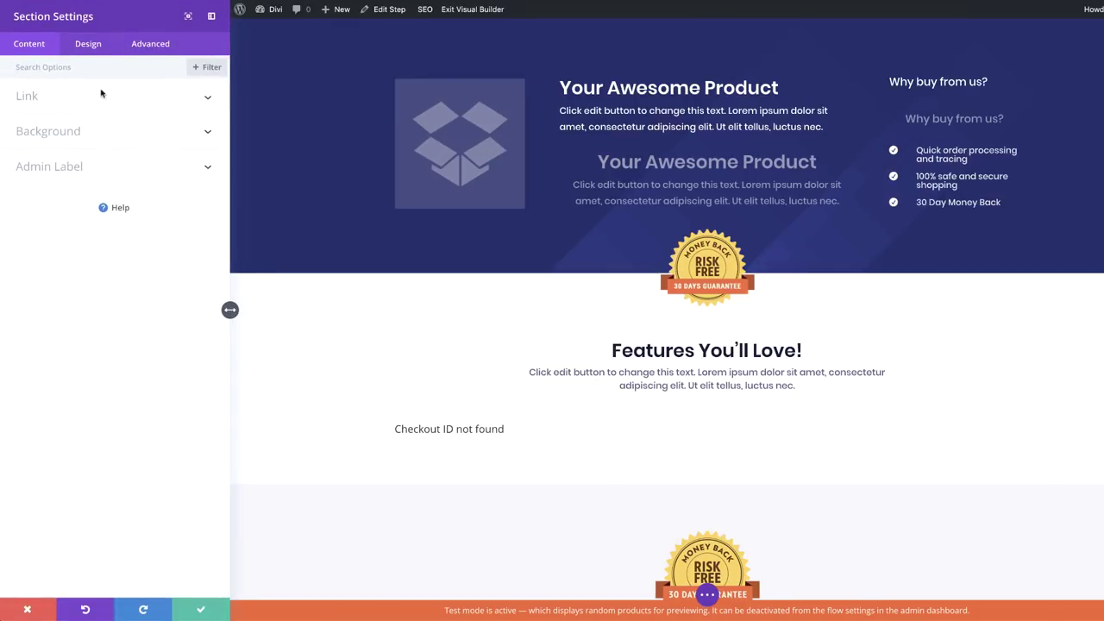
left_click(64, 138)
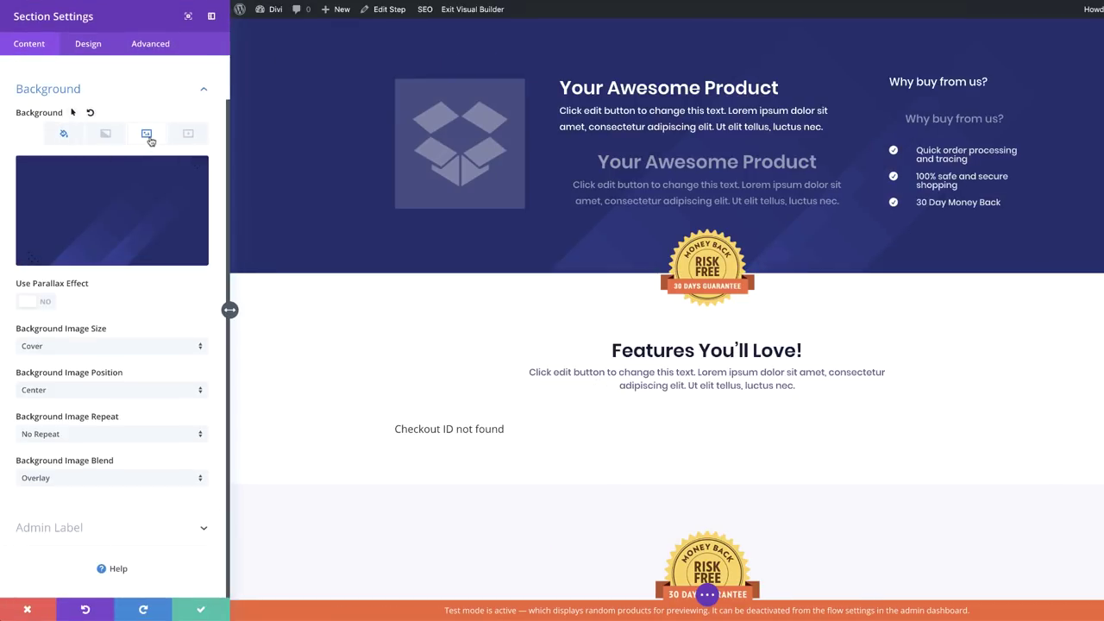
left_click(144, 226)
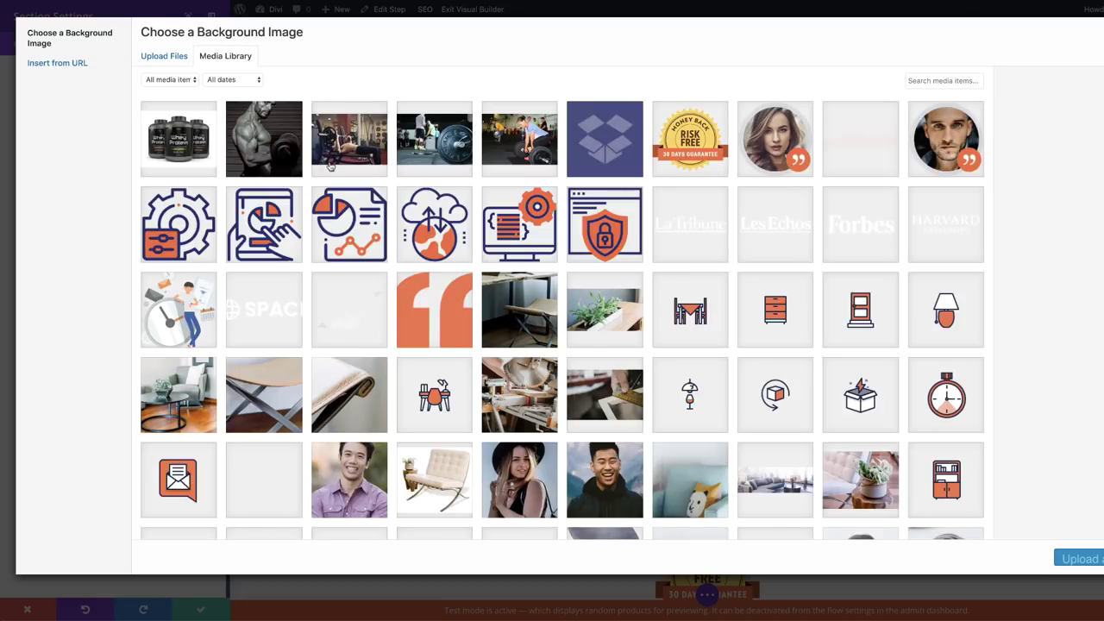
left_click(347, 140)
left_click(1078, 559)
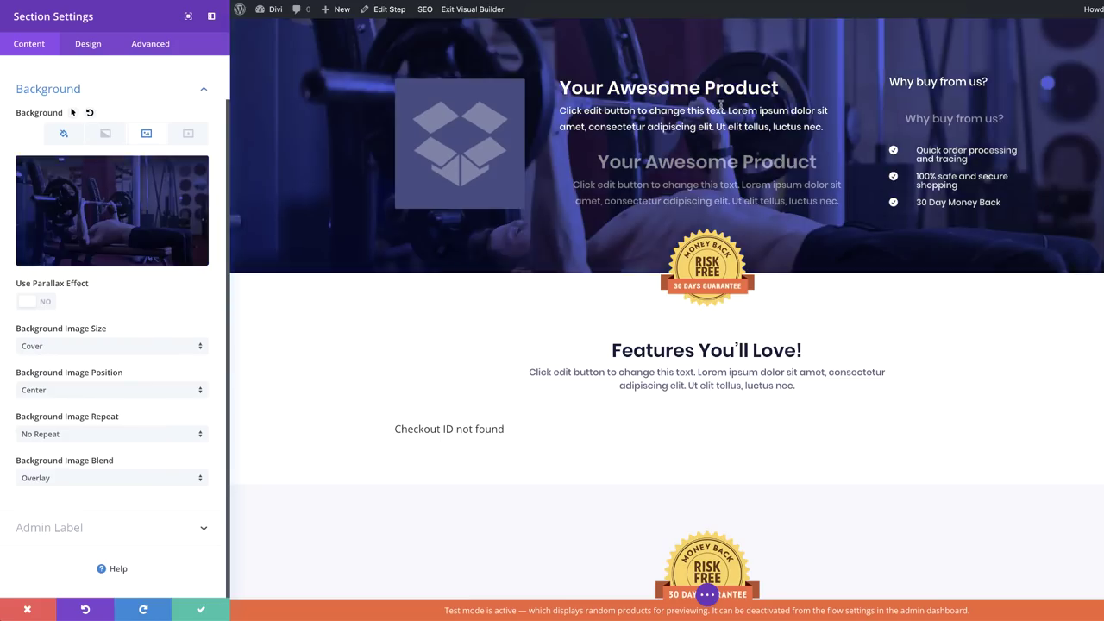
Step: Set the hero section's background colour to black with 0.82 opacity and save the section settings
left_click(63, 134)
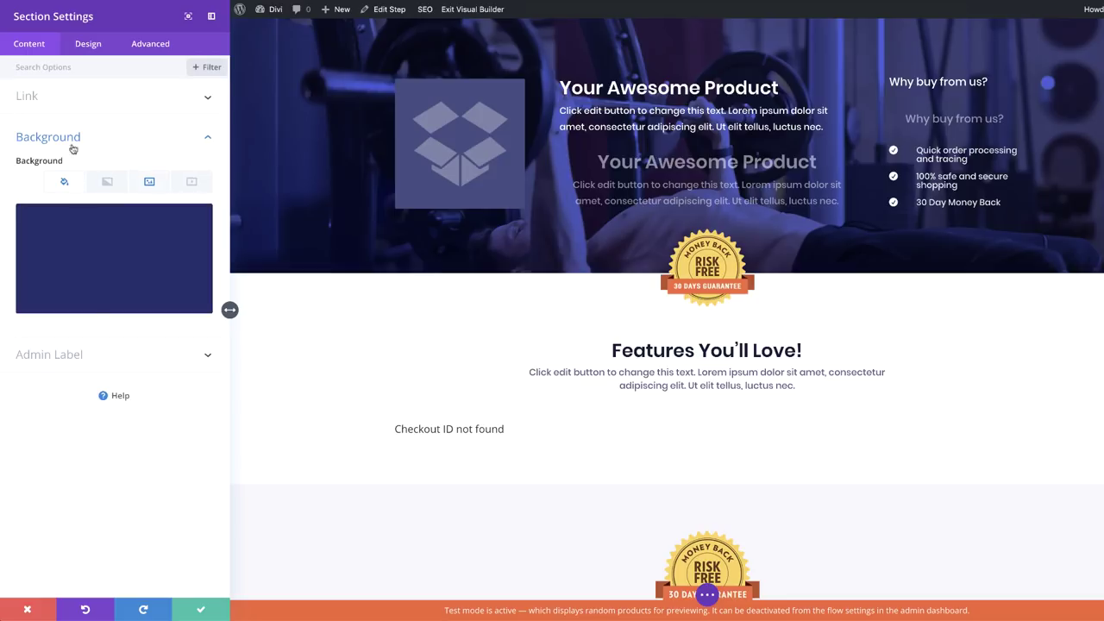
left_click(128, 253)
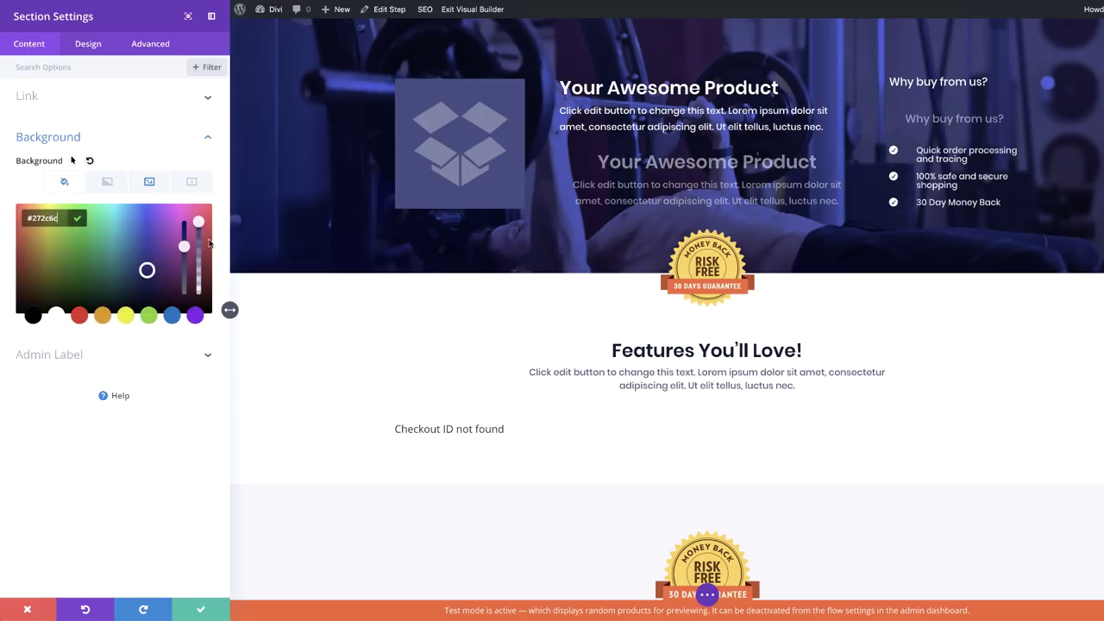
left_click(33, 316)
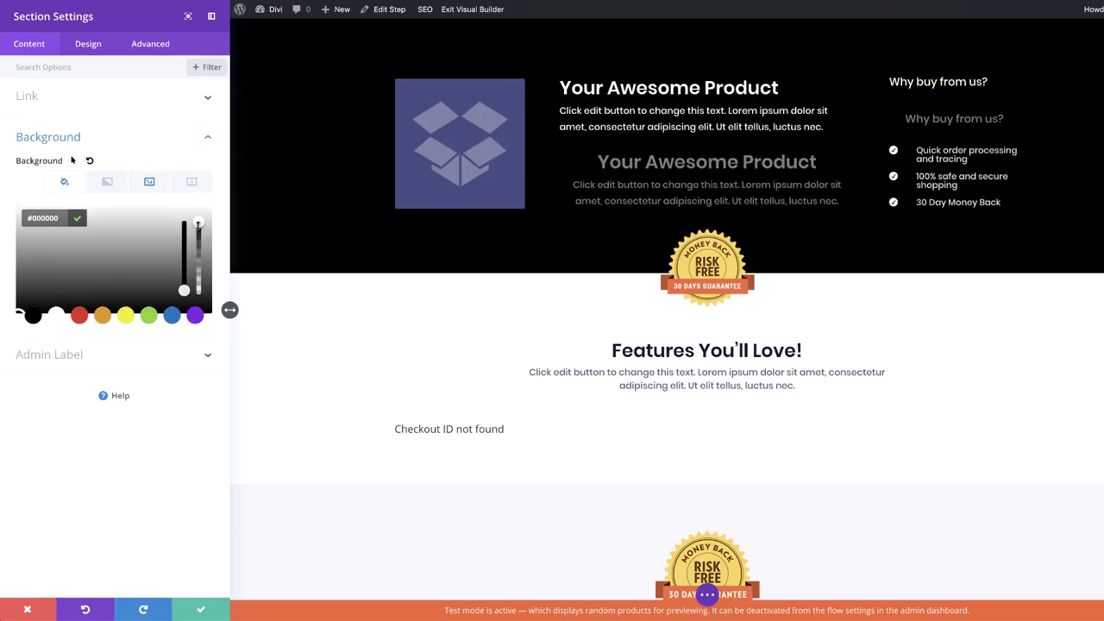
left_click_drag(198, 222, 198, 231)
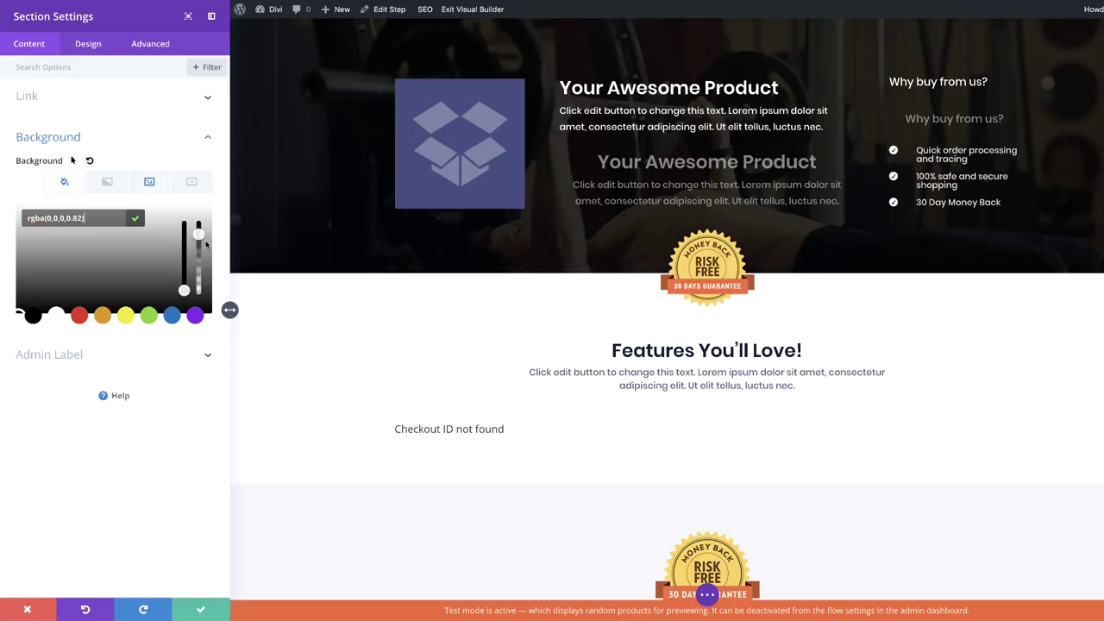
left_click(201, 609)
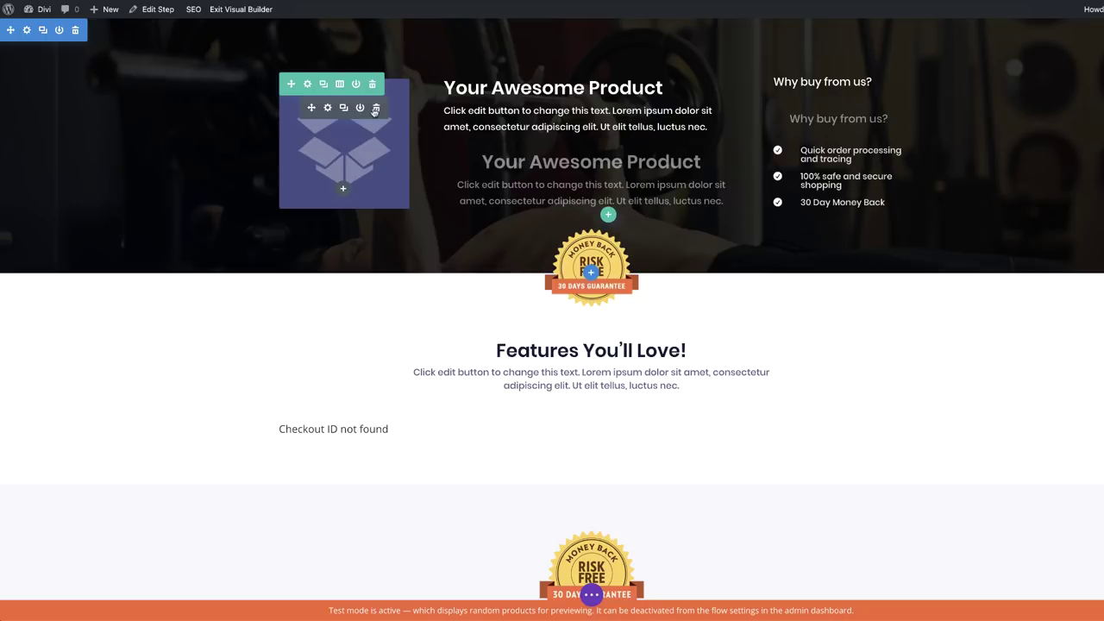
Step: Replace the hero's placeholder image with the photo of the three Whey Protein tubs and save the image settings
left_click(329, 112)
left_click(132, 179)
left_click(190, 142)
left_click(1089, 562)
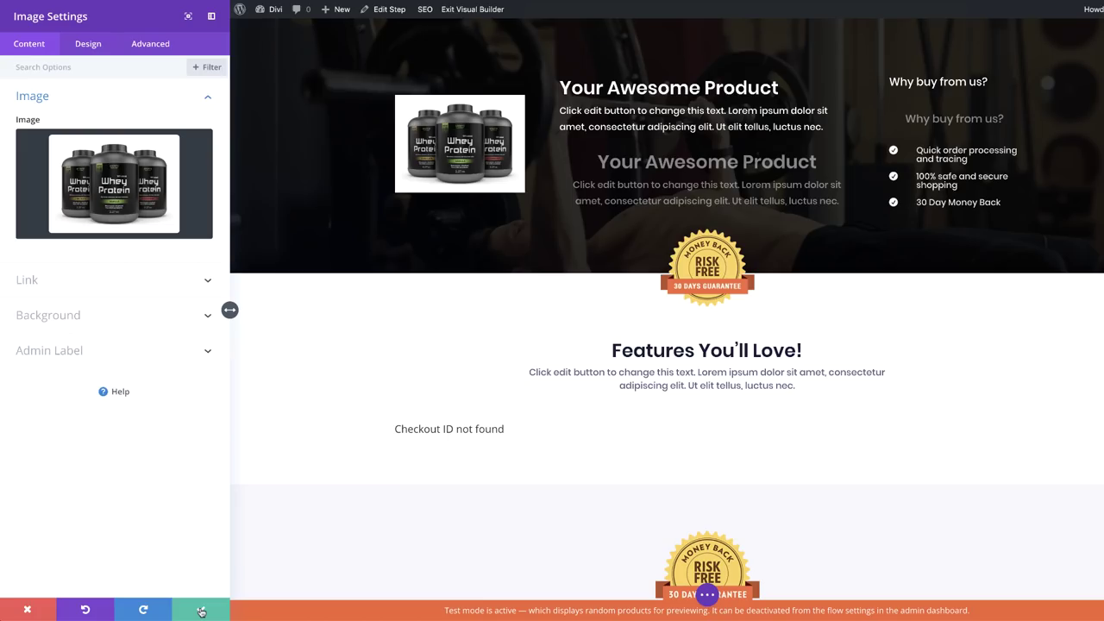
left_click(201, 611)
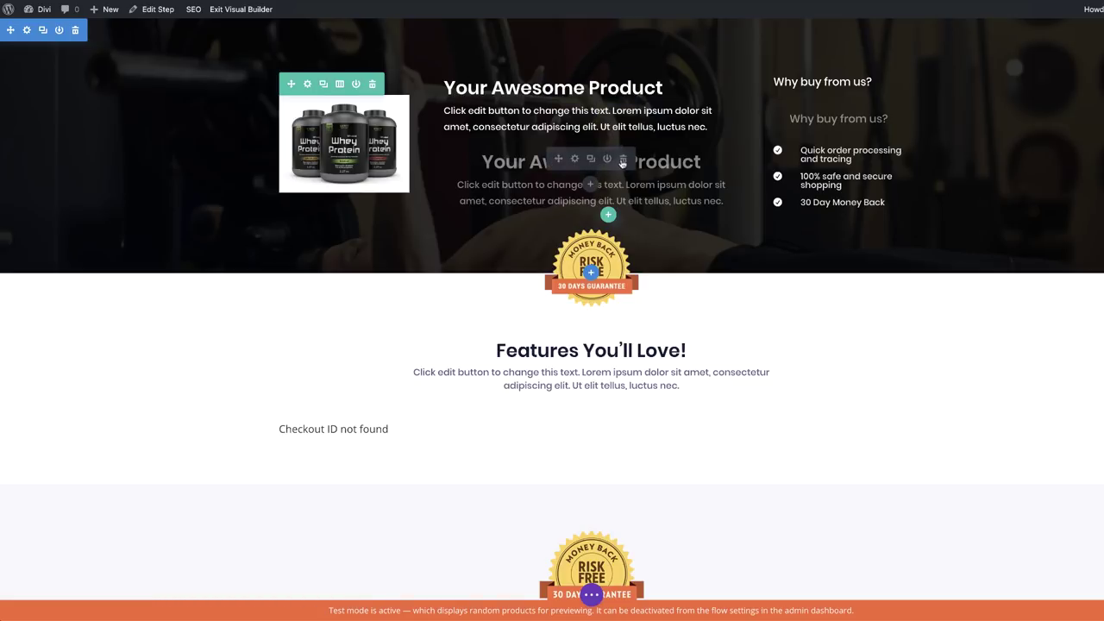
Step: Delete the hero's faded duplicate product text and "Why buy from us?" heading, and increase the section's bottom and top padding
left_click(623, 160)
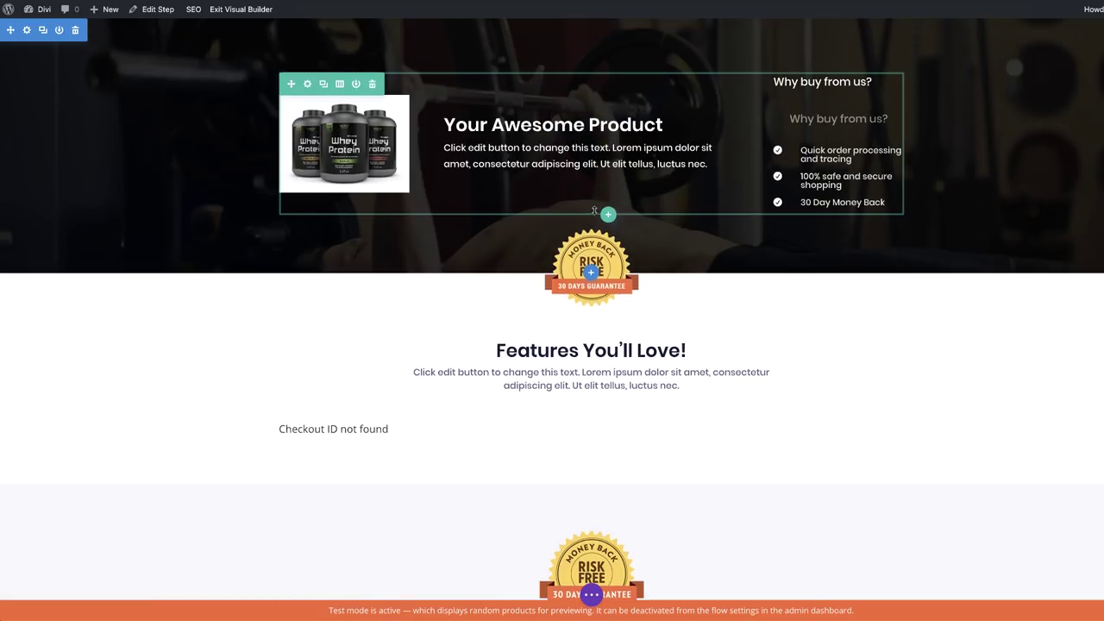
left_click(874, 115)
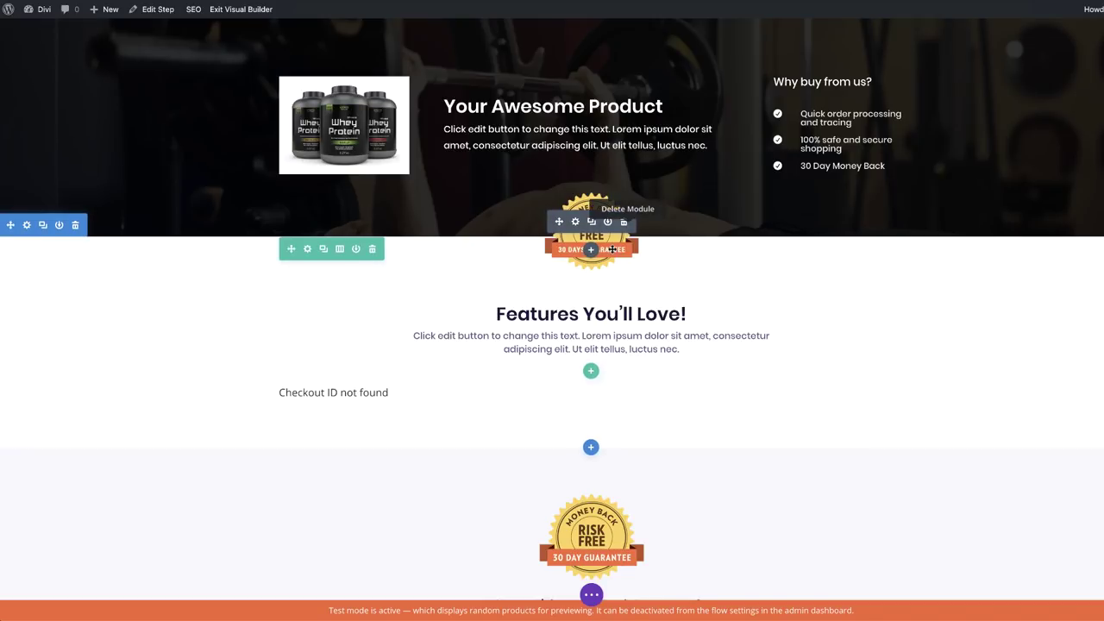
left_click_drag(747, 230, 753, 281)
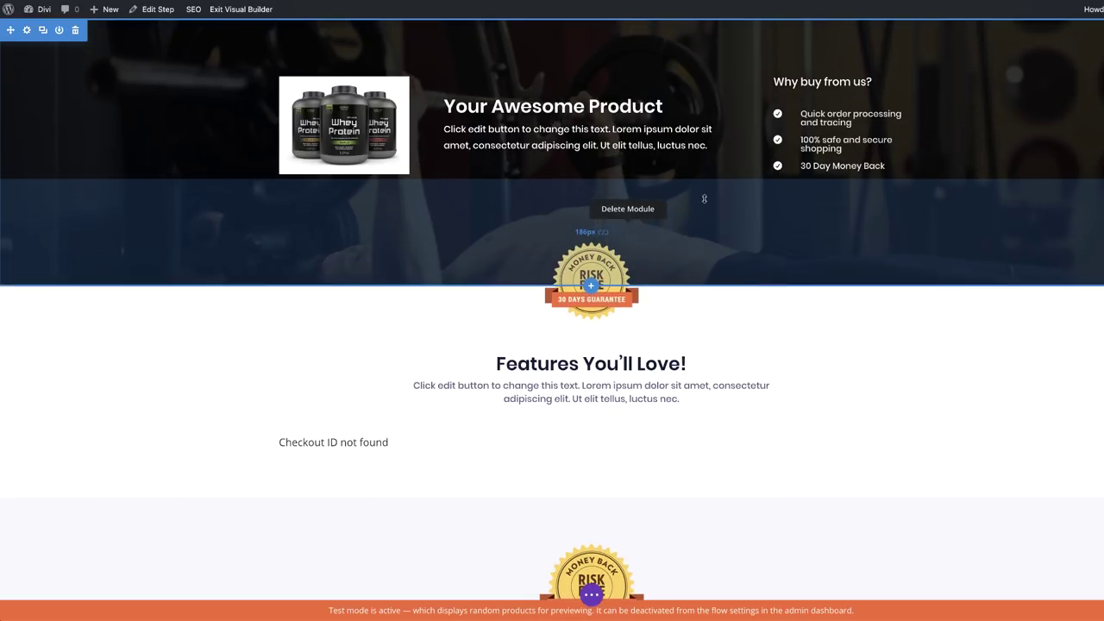
left_click_drag(675, 26, 681, 59)
mouse_move(722, 323)
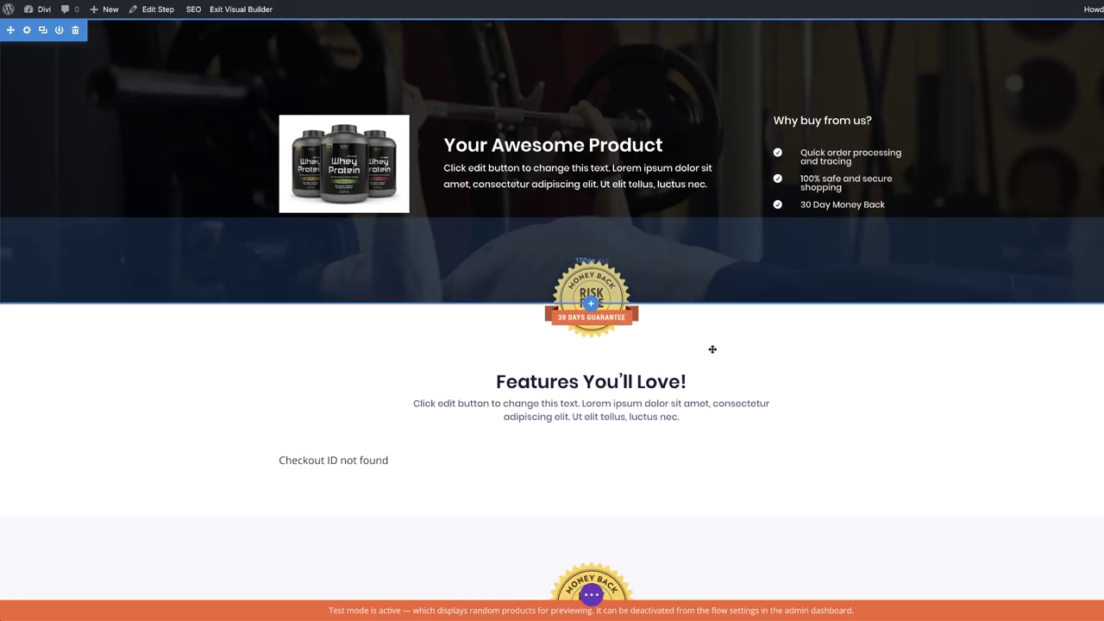
Step: Insert a regular section with a four-column row between the checkout area and the money-back guarantee section
scroll(356, 348, "down", 3)
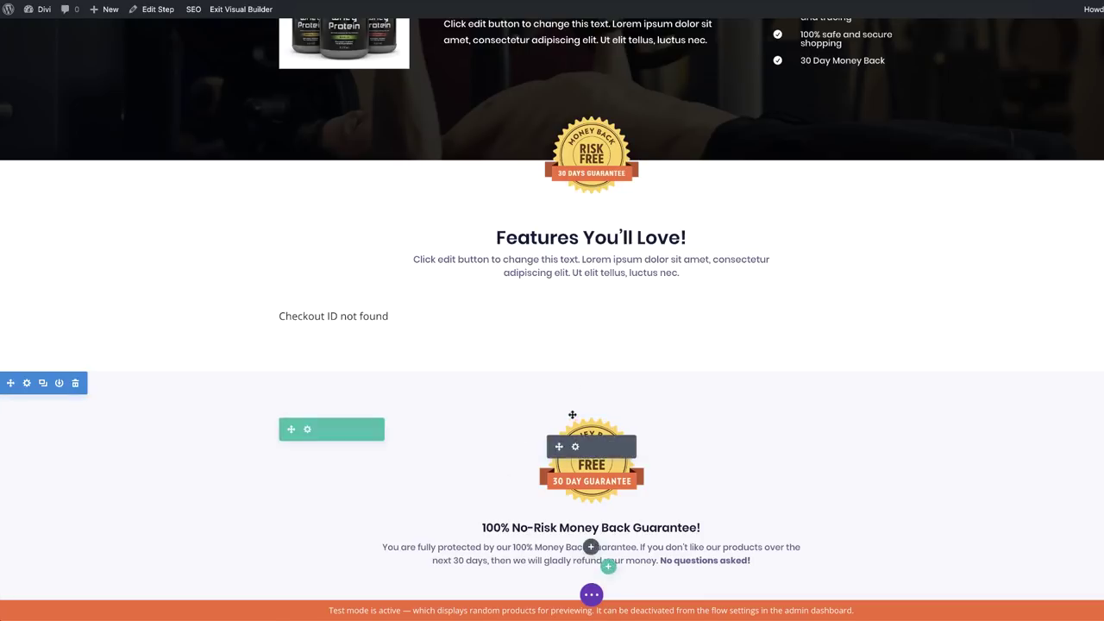
left_click(591, 380)
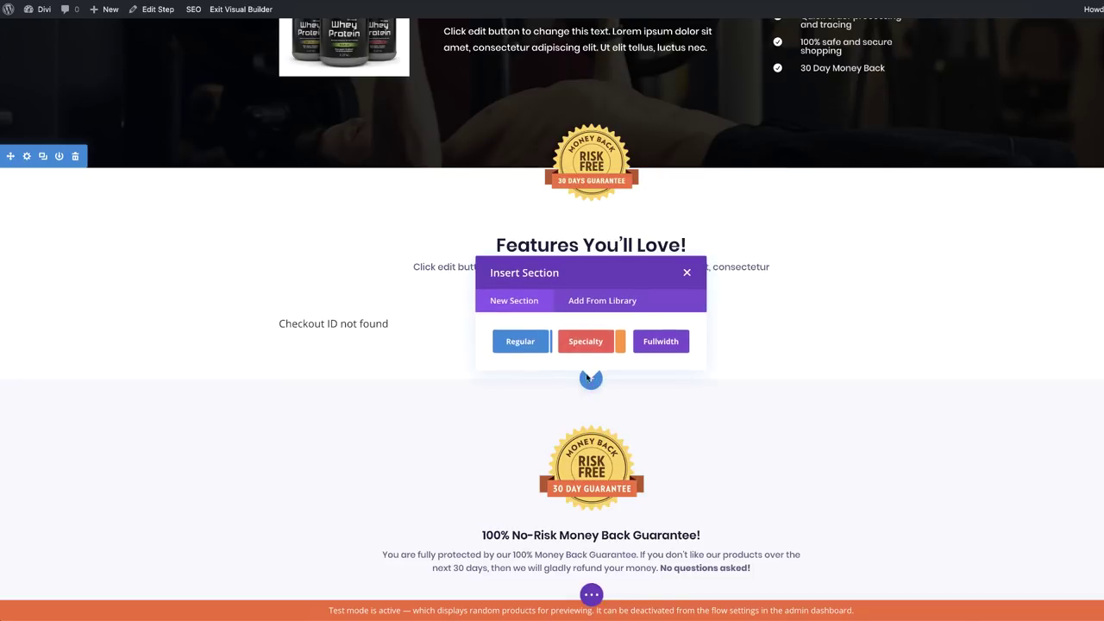
left_click(522, 342)
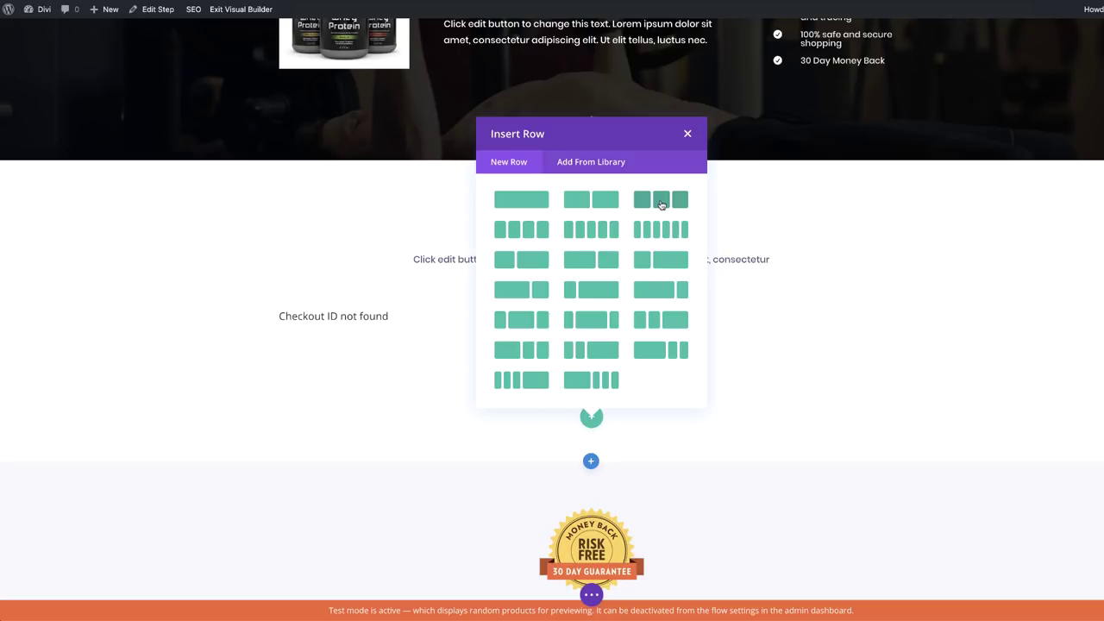
left_click(505, 229)
Step: Add a Testimonial module to the first column of the four-column row
left_click(307, 121)
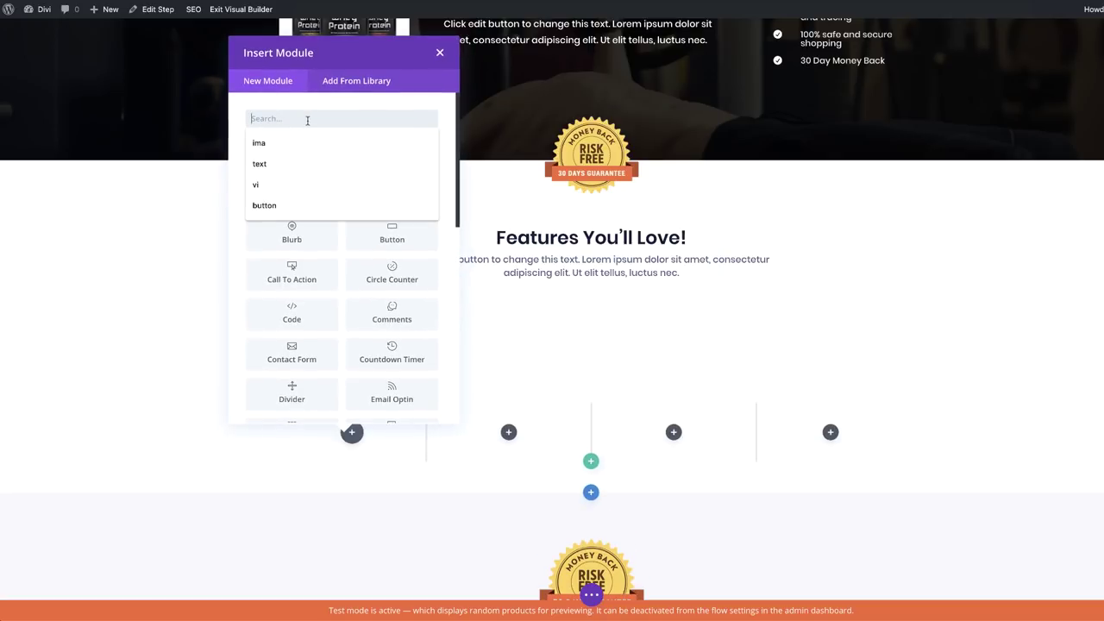
type("test")
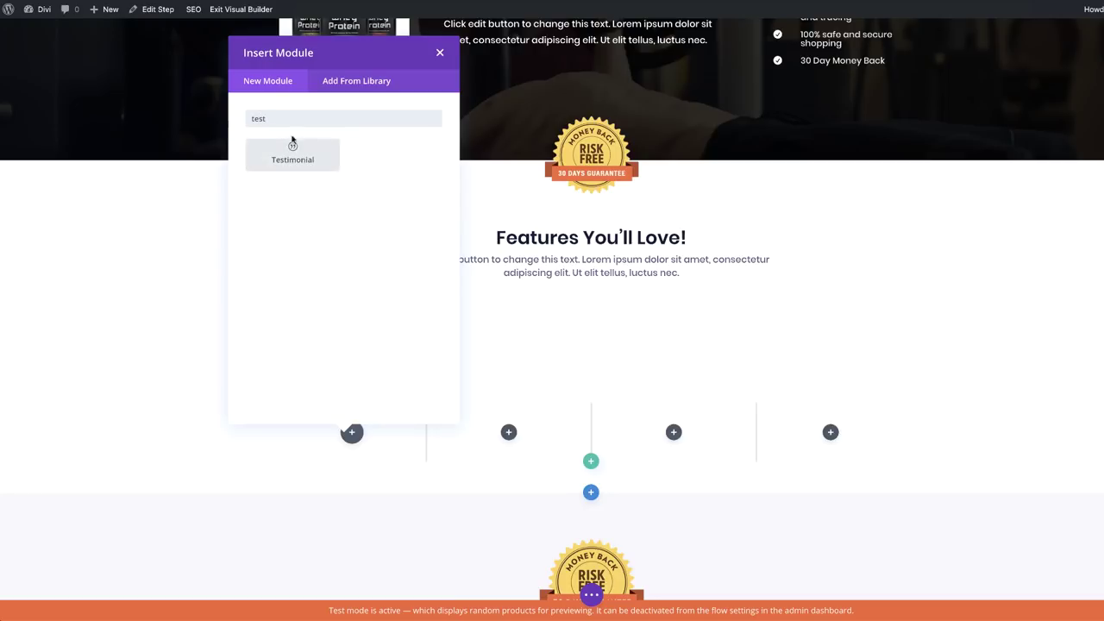
left_click(293, 149)
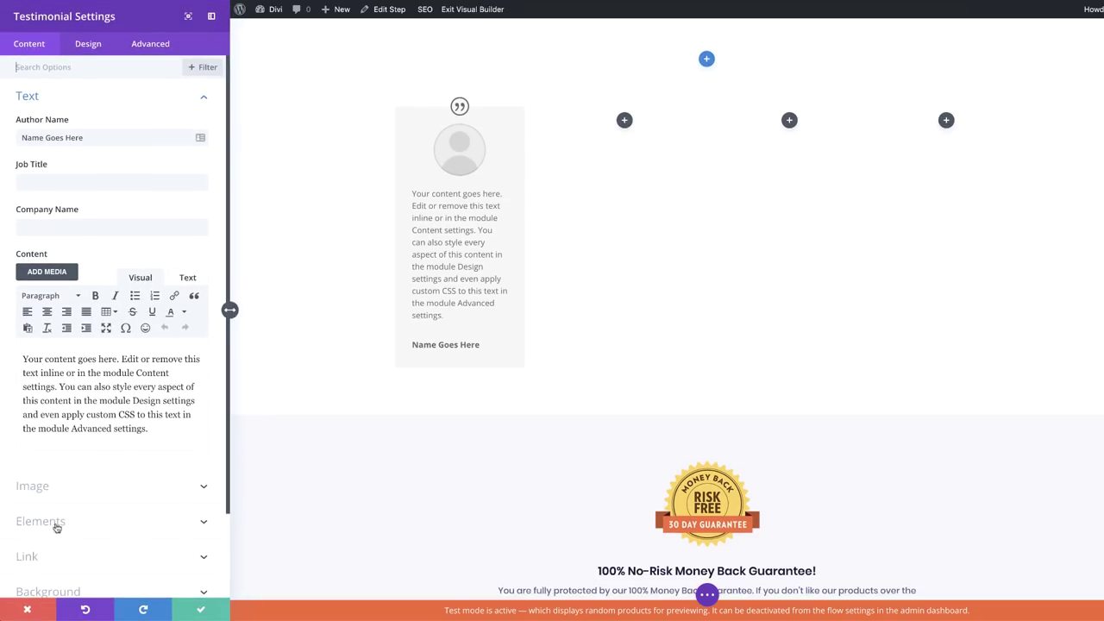
Step: Replace the testimonial's content with the "Morbi in sem quis dui placerat ornare" paragraph copied from the Lorem 2 website
scroll(55, 527, "down", 2)
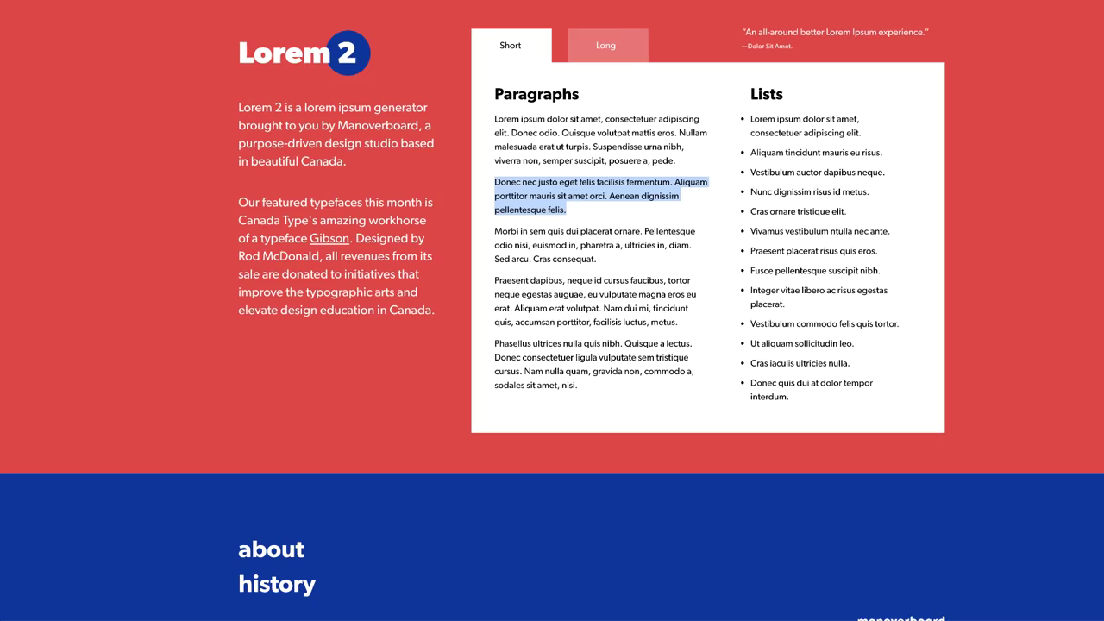
left_click(616, 257)
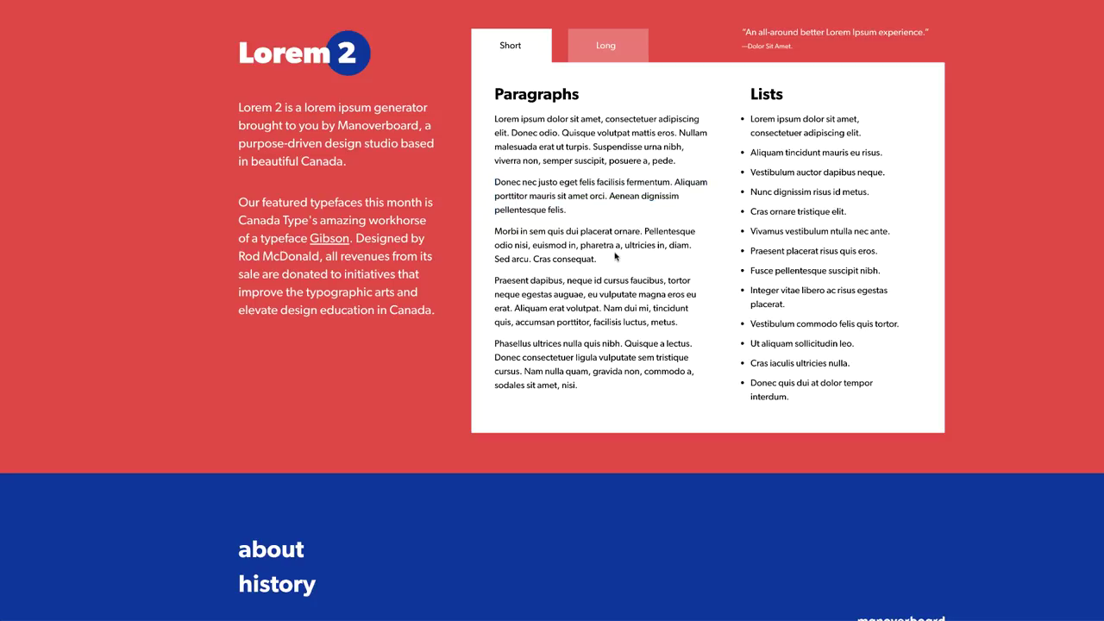
left_click_drag(597, 258, 495, 229)
key("ctrl+c")
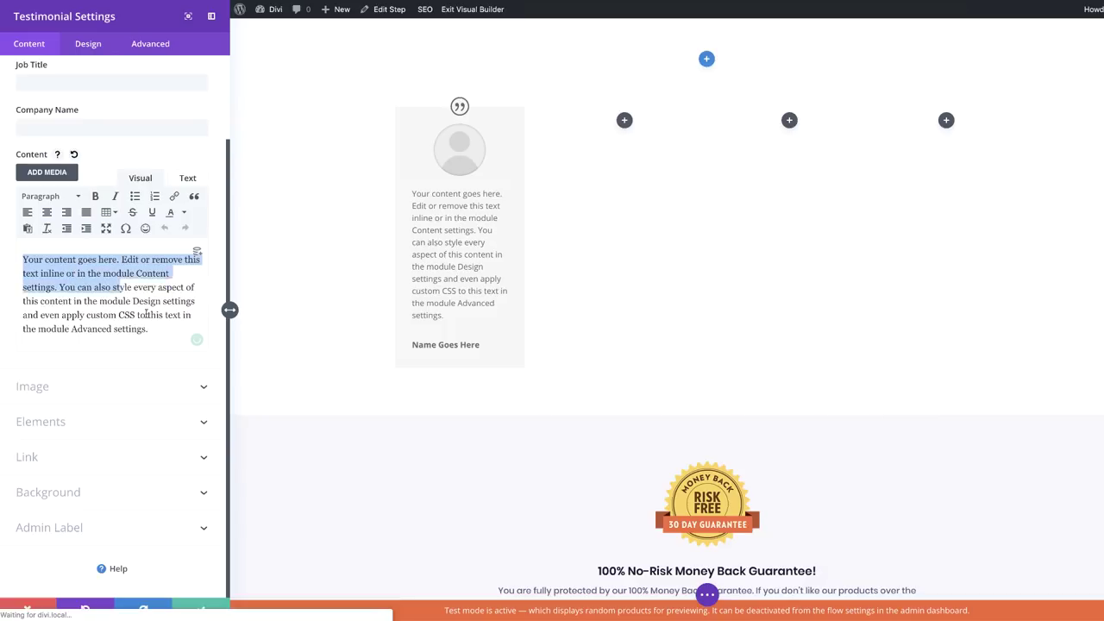
left_click_drag(116, 287, 165, 327)
key("ctrl+v")
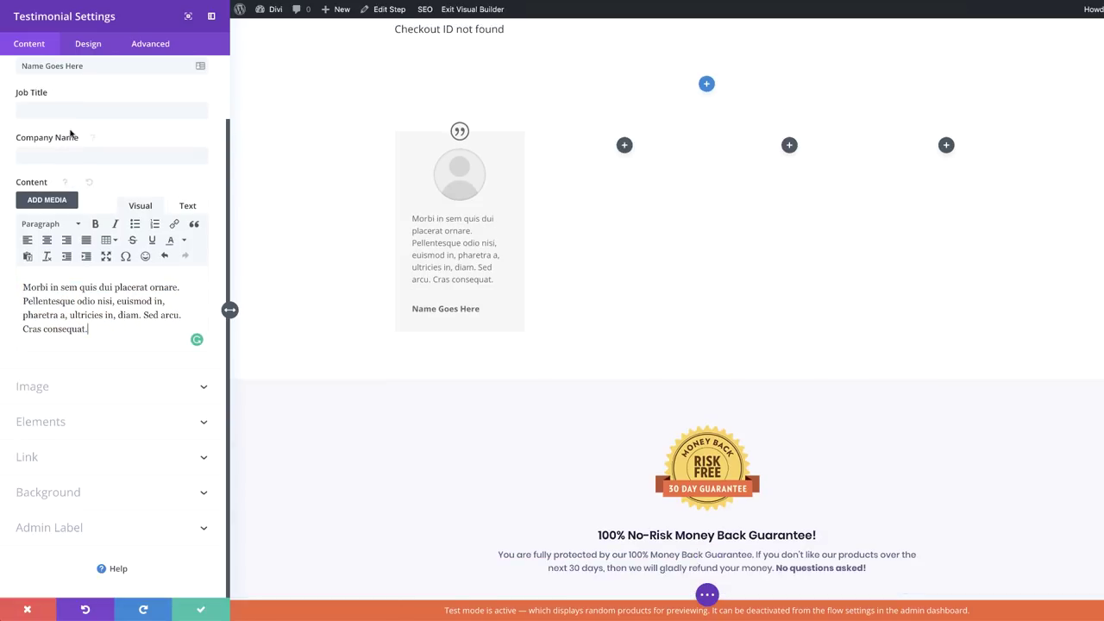
Step: Replace the testimonial's placeholder author name with the reviewer's first name
left_click(65, 110)
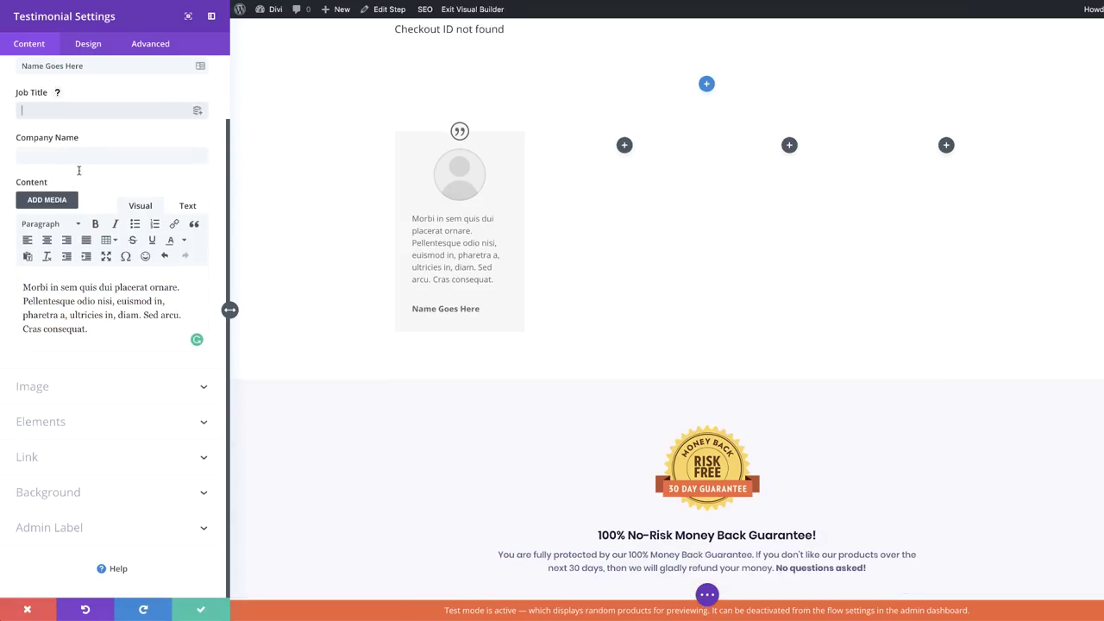
scroll(78, 155, "up", 2)
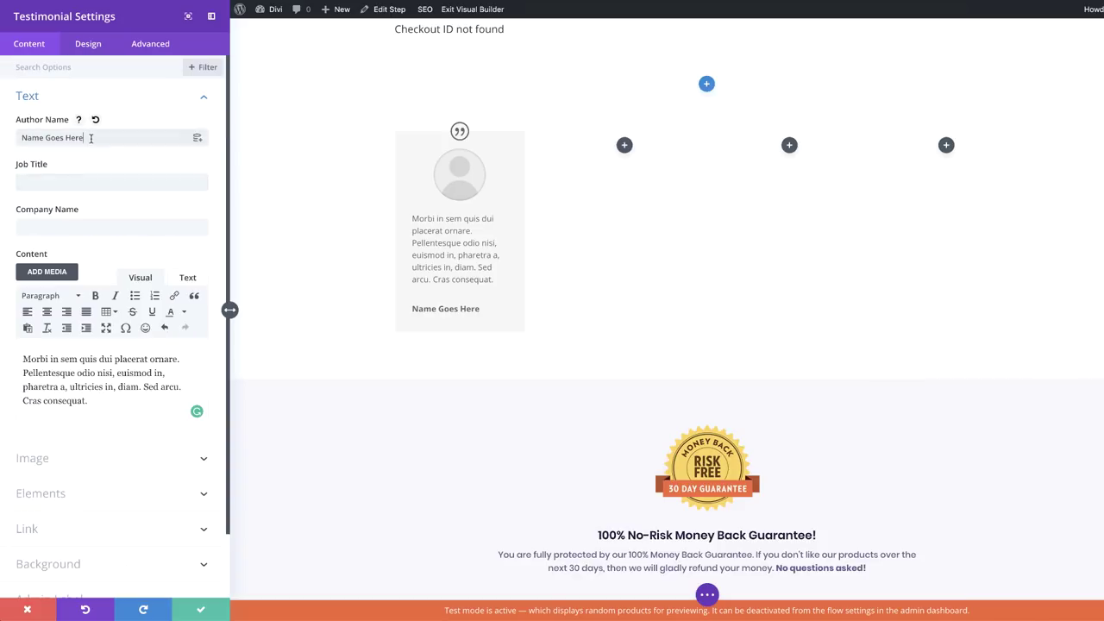
triple_click(91, 138)
type("Aug")
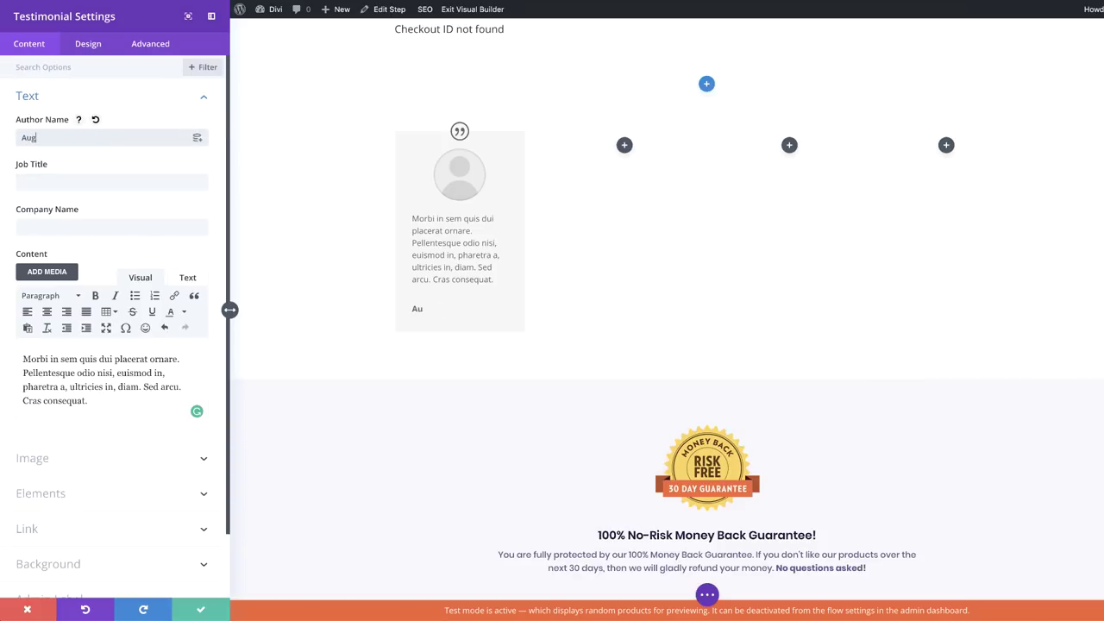
type("ustine")
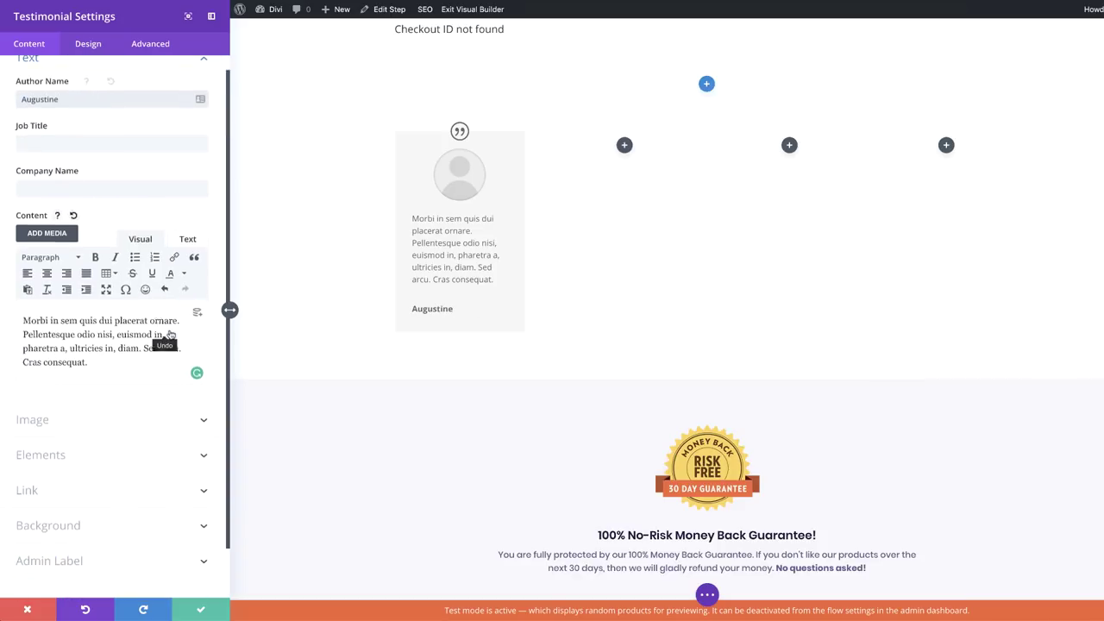
Step: Set the testimonial's portrait image to the media library photo of the smiling man in a light purple shirt
scroll(164, 341, "down", 2)
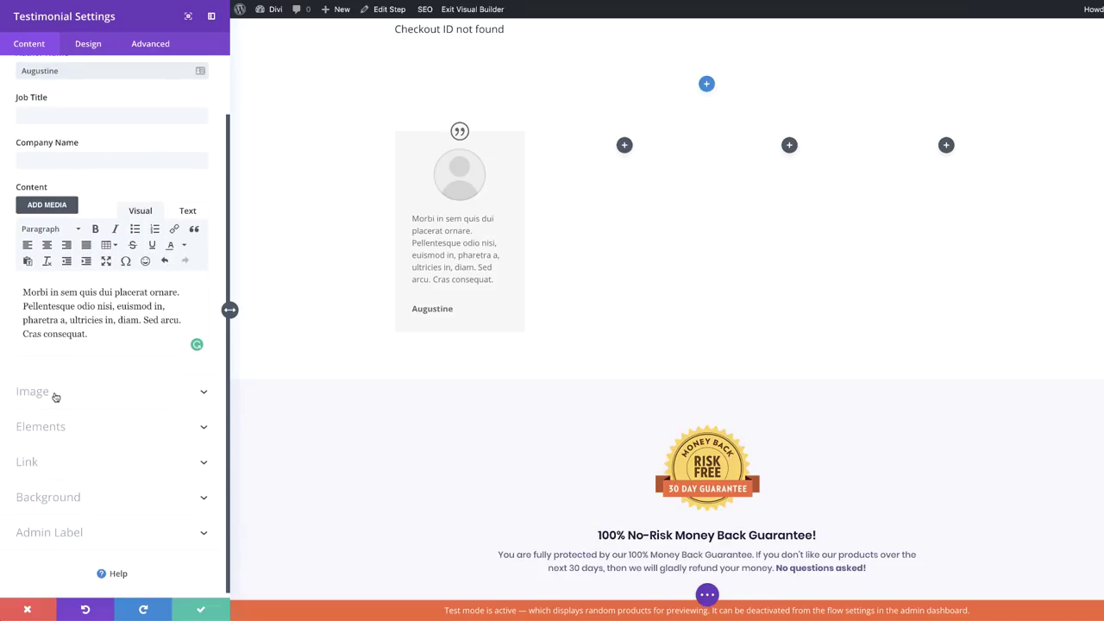
left_click(87, 395)
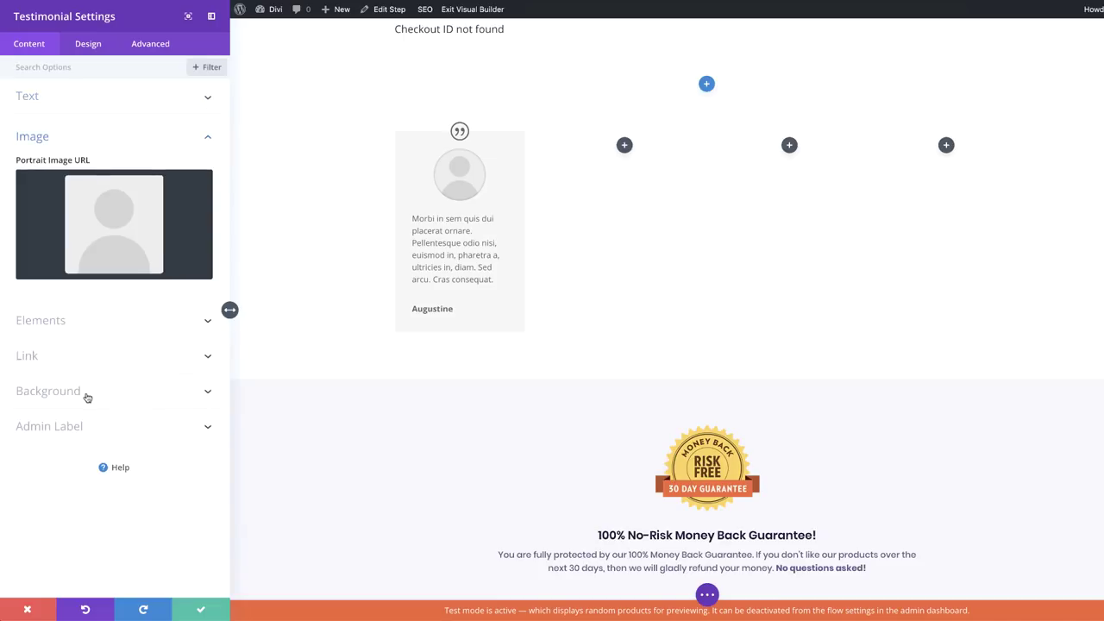
left_click(140, 217)
scroll(552, 343, "down", 4)
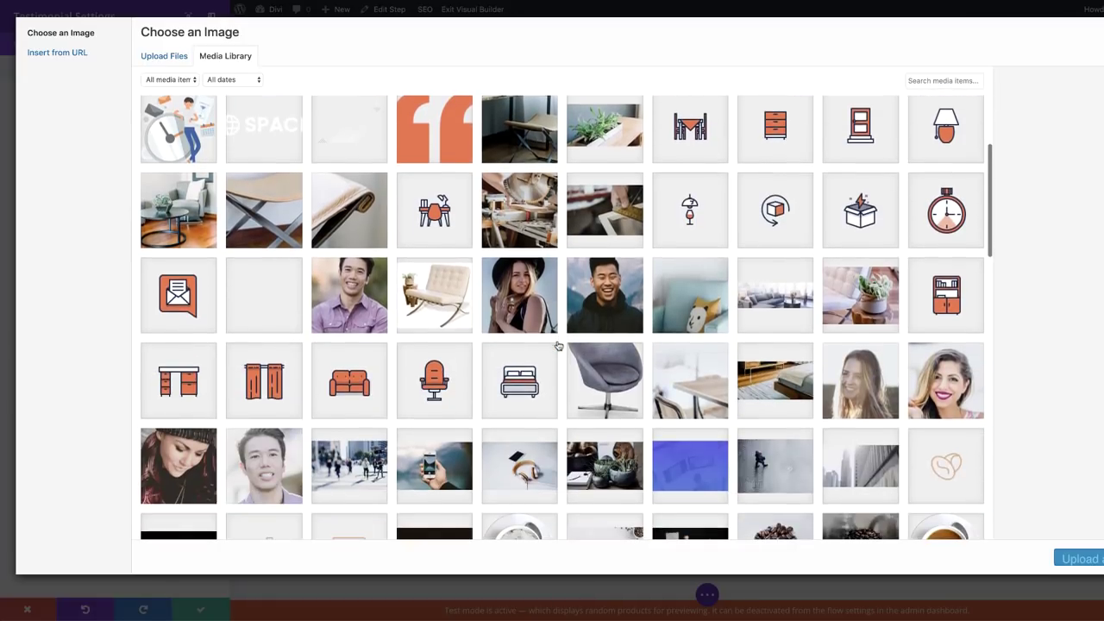
scroll(556, 345, "down", 3)
left_click(618, 145)
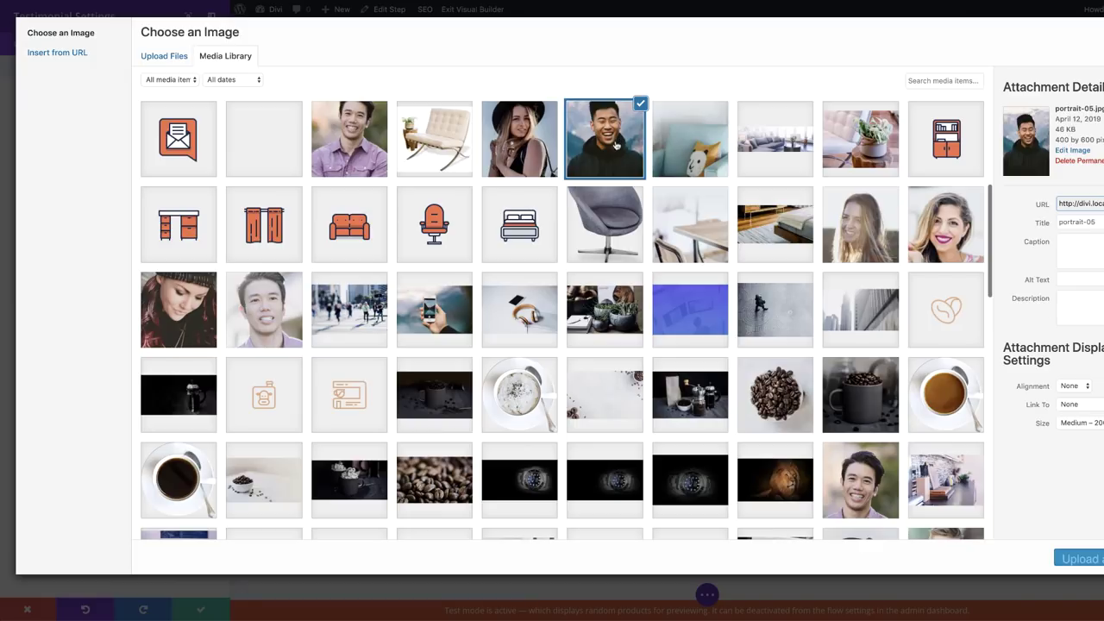
left_click(1080, 559)
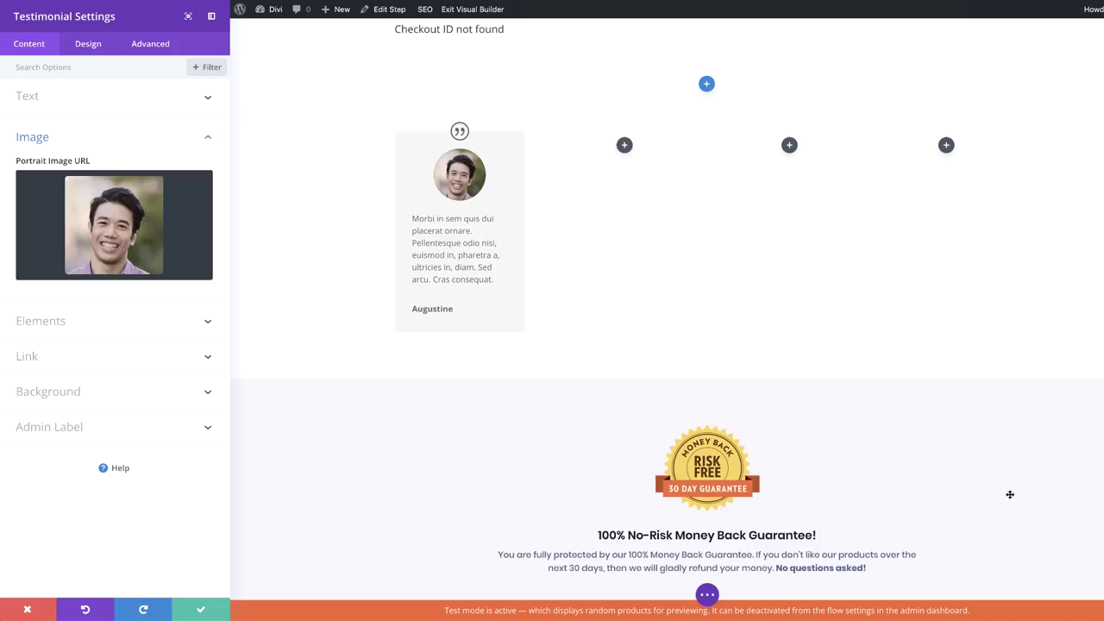
Step: Hide the testimonial's quote icon and centre its text orientation
left_click(53, 322)
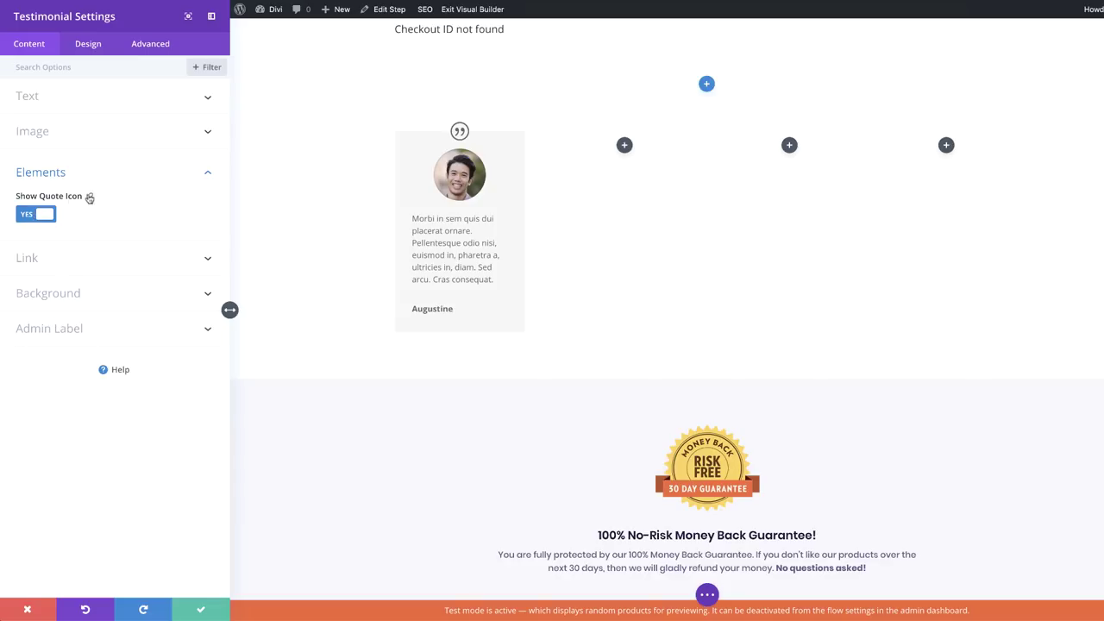
left_click(30, 217)
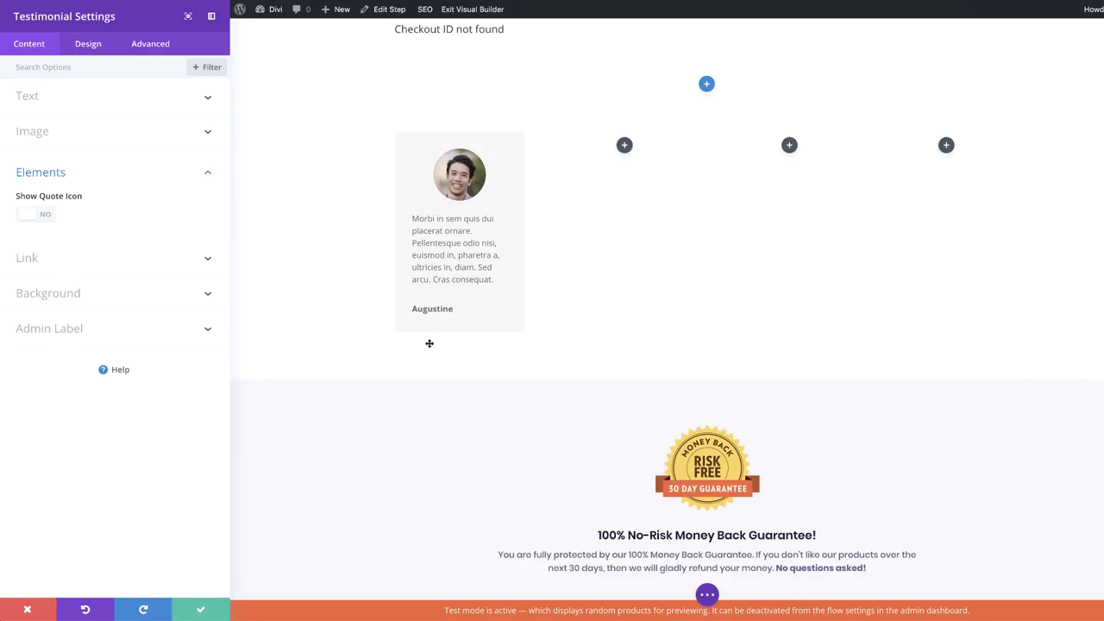
left_click(87, 44)
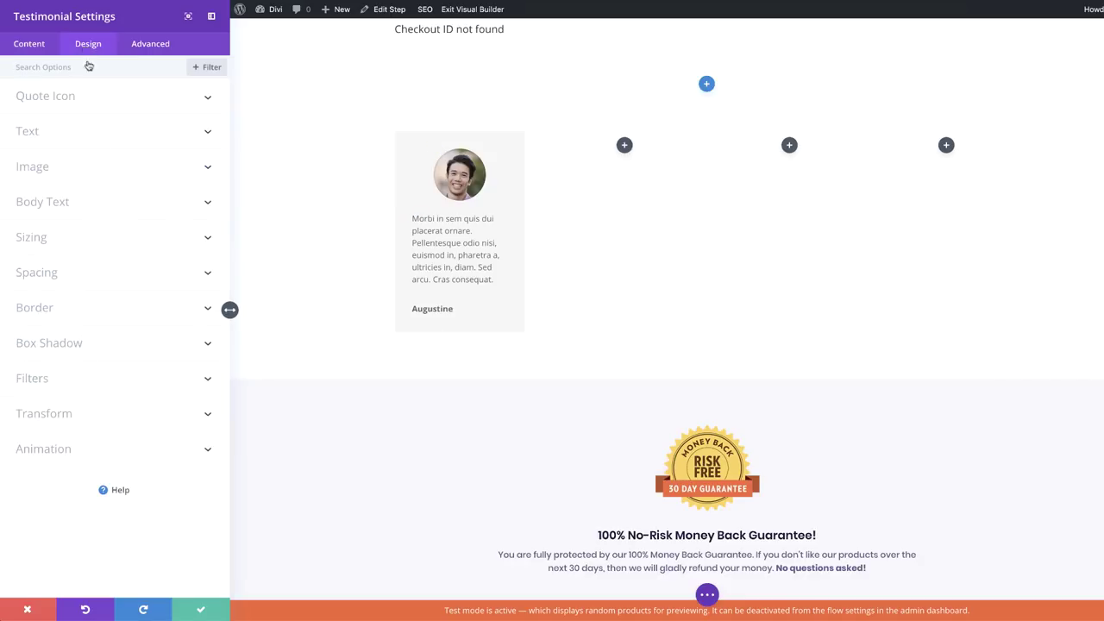
left_click(45, 133)
left_click(90, 115)
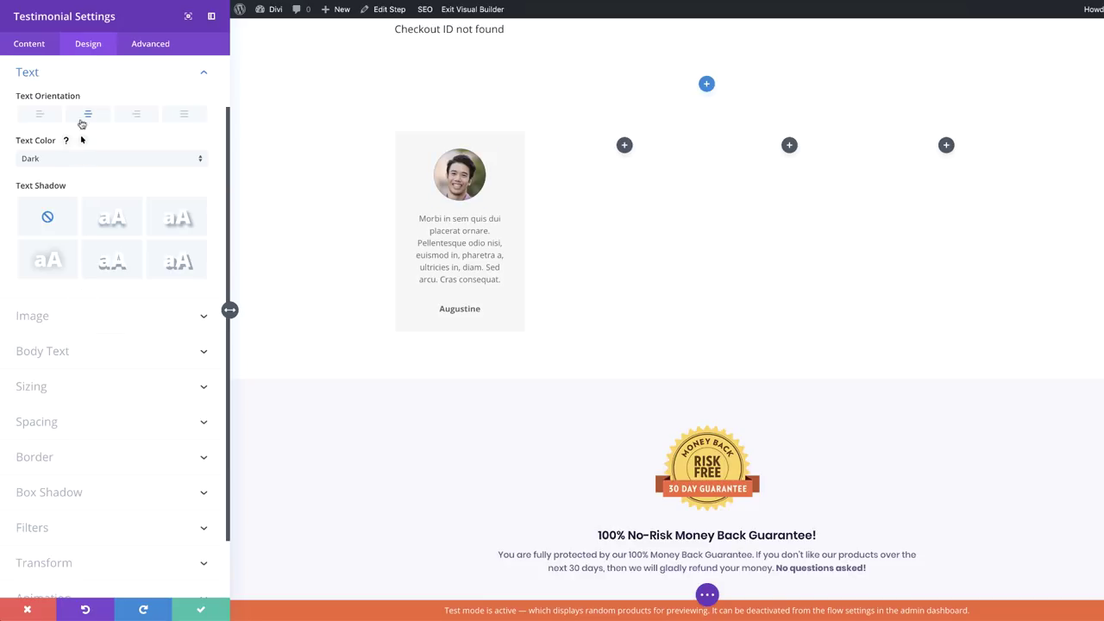
Step: Set the testimonial's body text to the Poppins font at 14px and save the module's settings
left_click(118, 350)
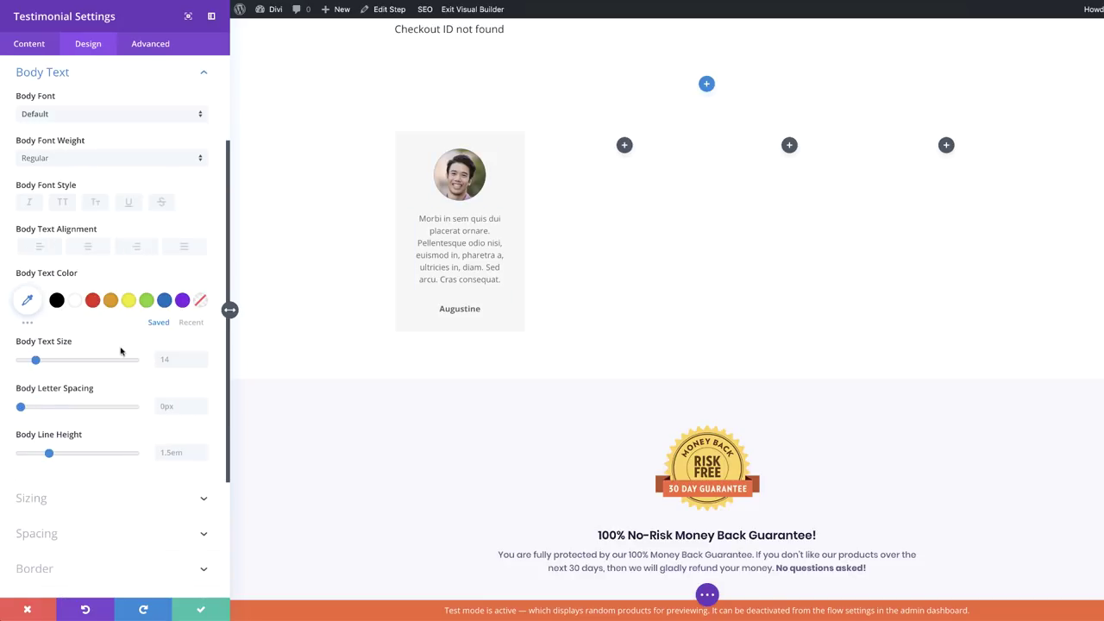
left_click(74, 116)
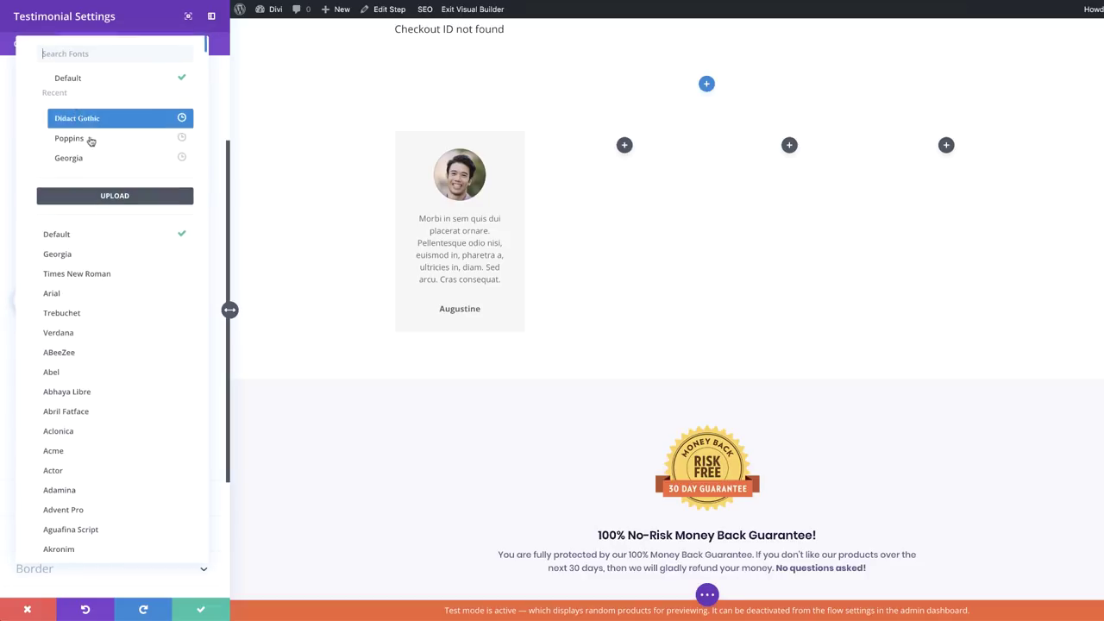
left_click(90, 143)
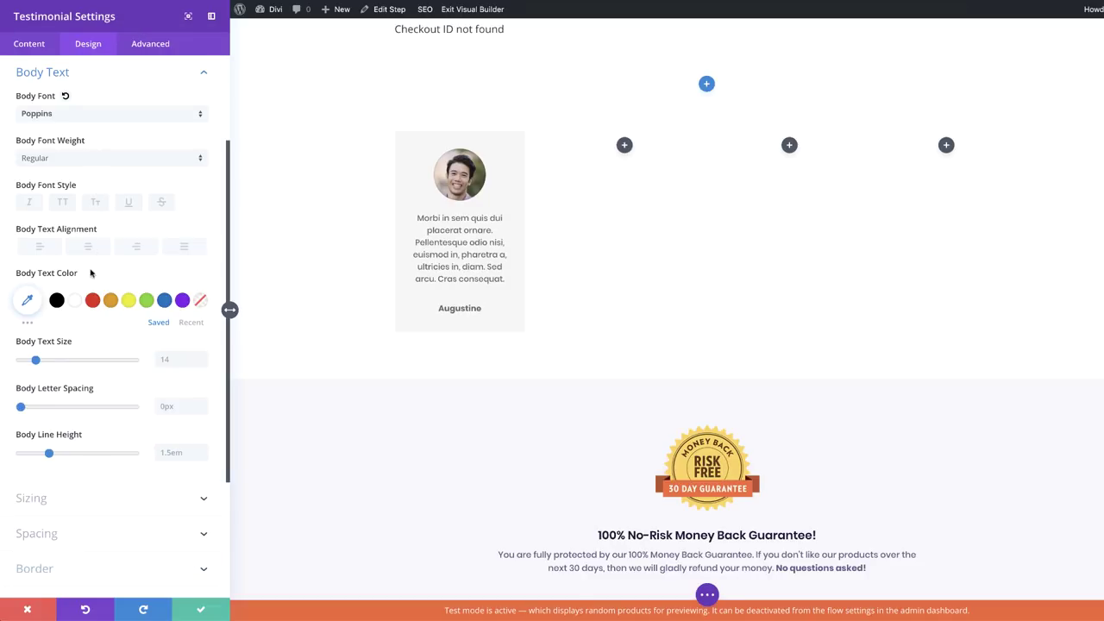
left_click(40, 361)
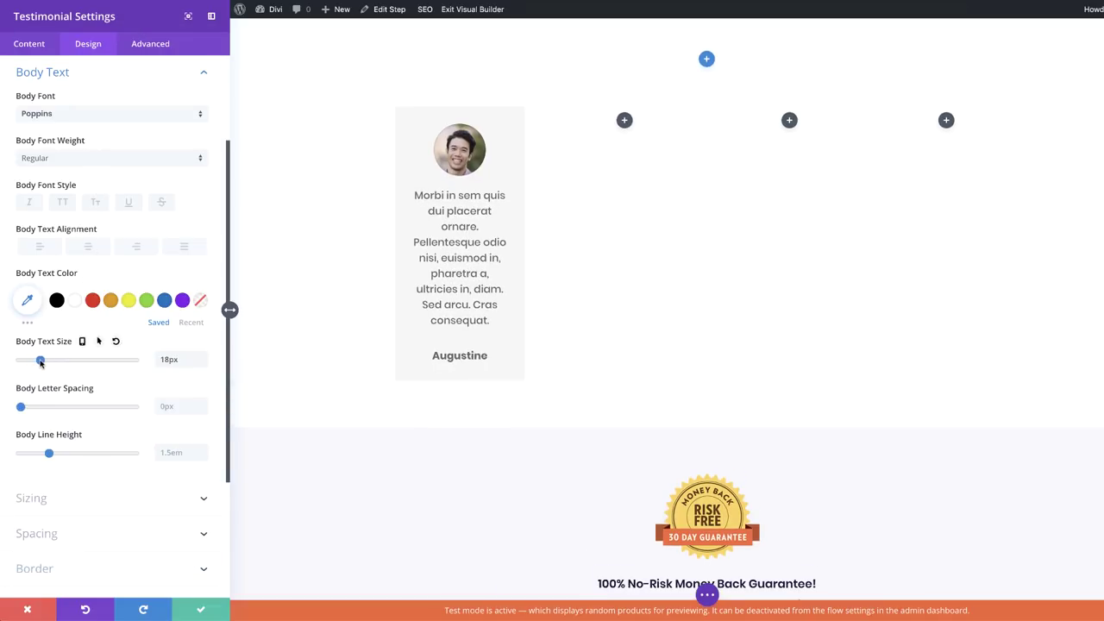
left_click_drag(39, 362, 35, 361)
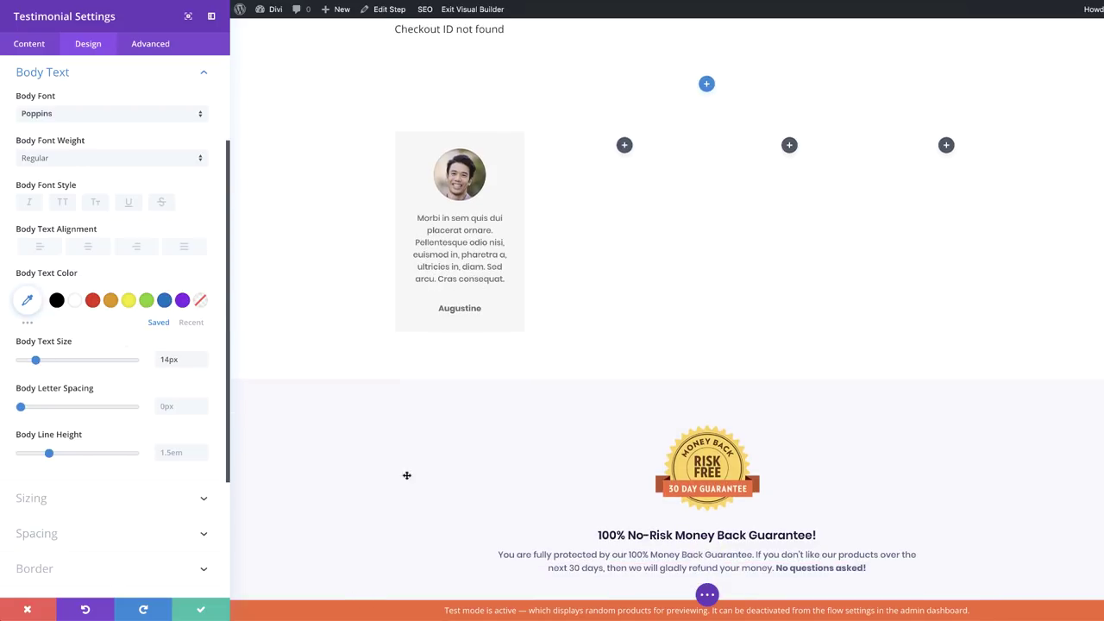
left_click(214, 614)
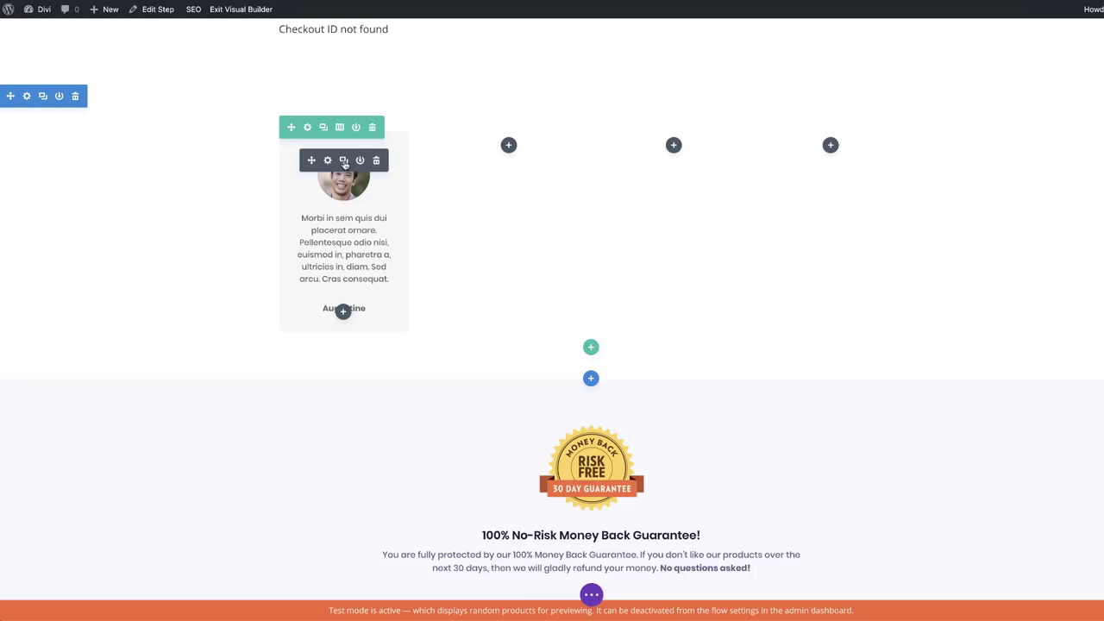
Step: Duplicate the finished testimonial and distribute the copies across the row's empty columns
left_click(343, 160)
left_click(343, 160)
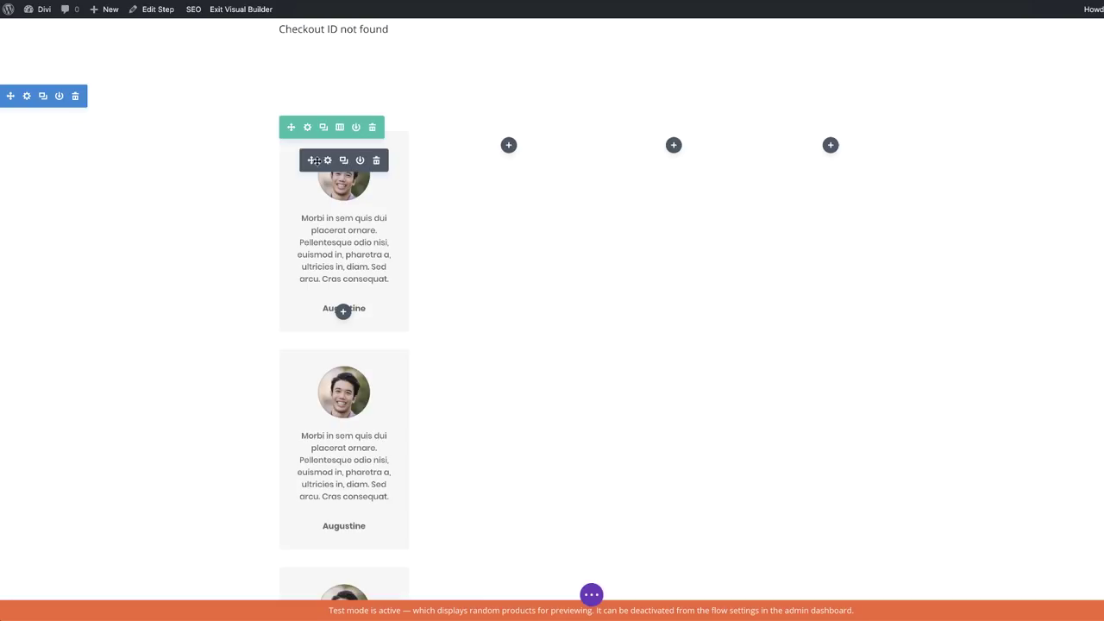
left_click_drag(322, 166, 439, 199)
left_click_drag(343, 431, 654, 166)
left_click(657, 161)
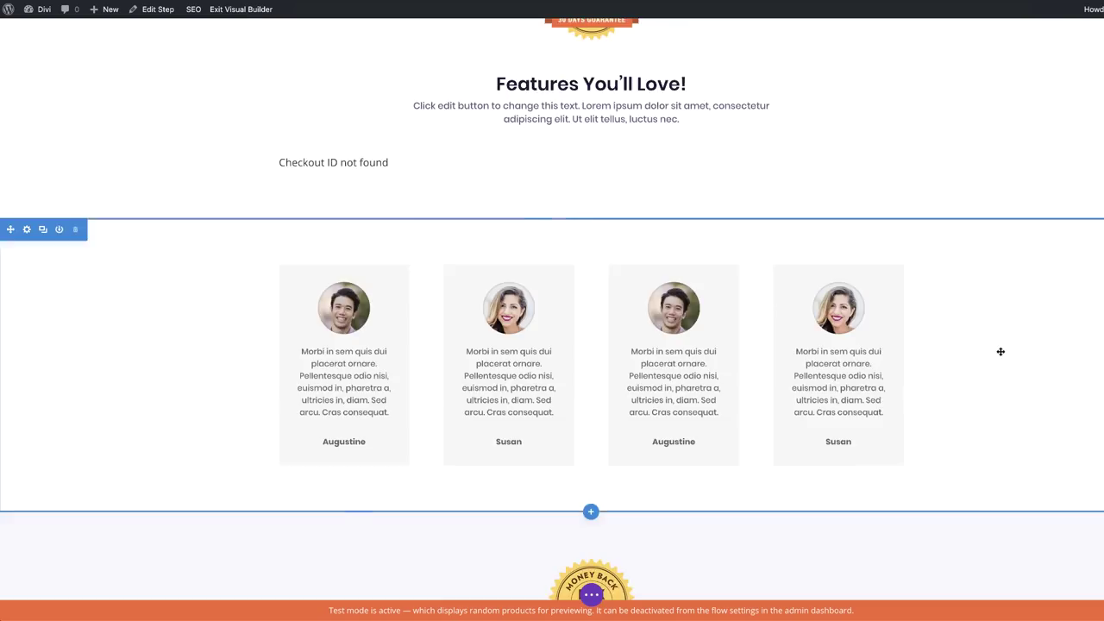
Step: Insert a single-column row below the testimonials and add a Text module to it
scroll(842, 385, "up", 3)
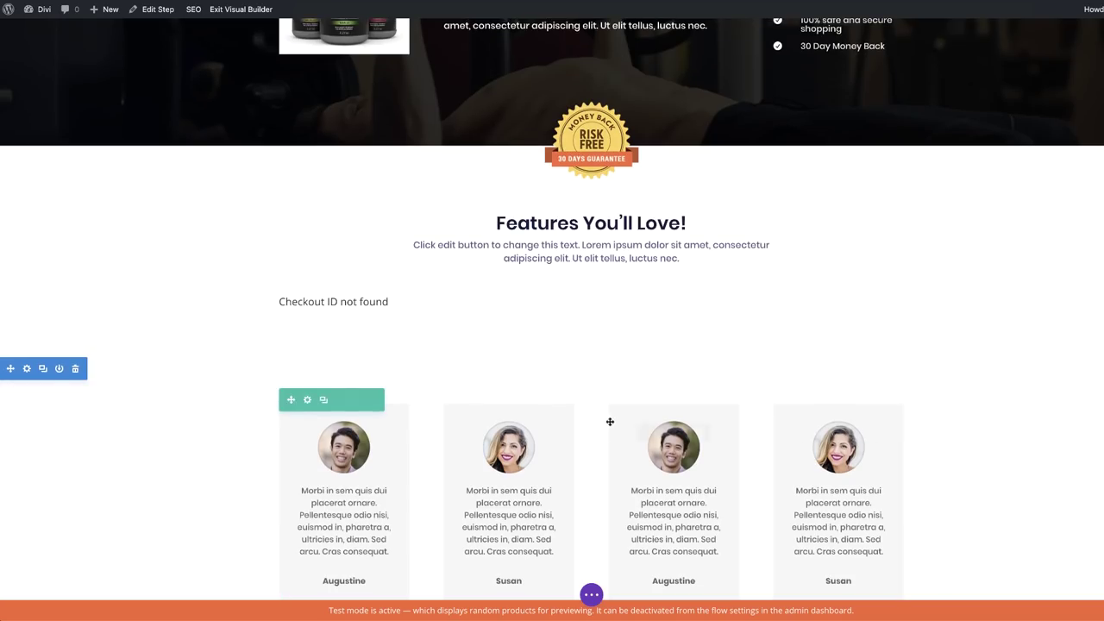
scroll(606, 422, "down", 2)
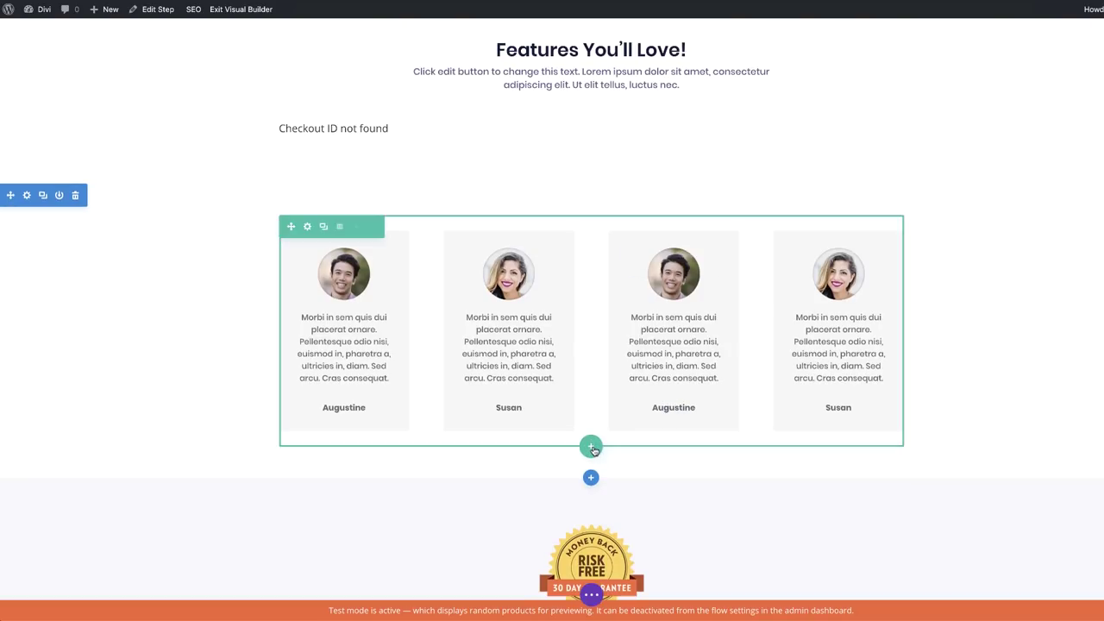
left_click(591, 448)
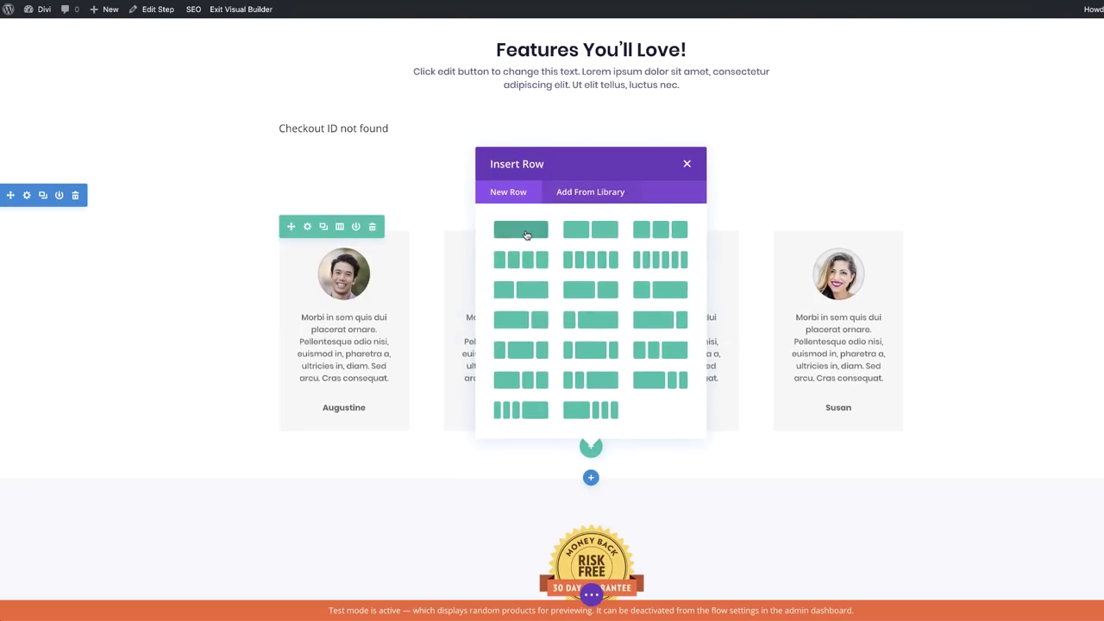
left_click(524, 232)
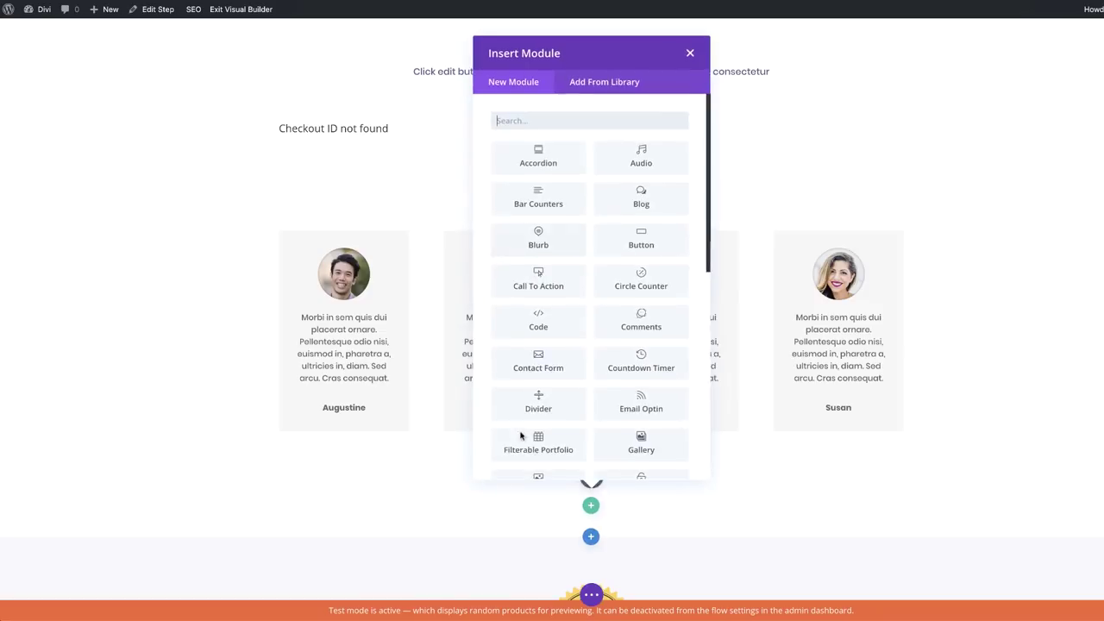
left_click(544, 116)
type("te")
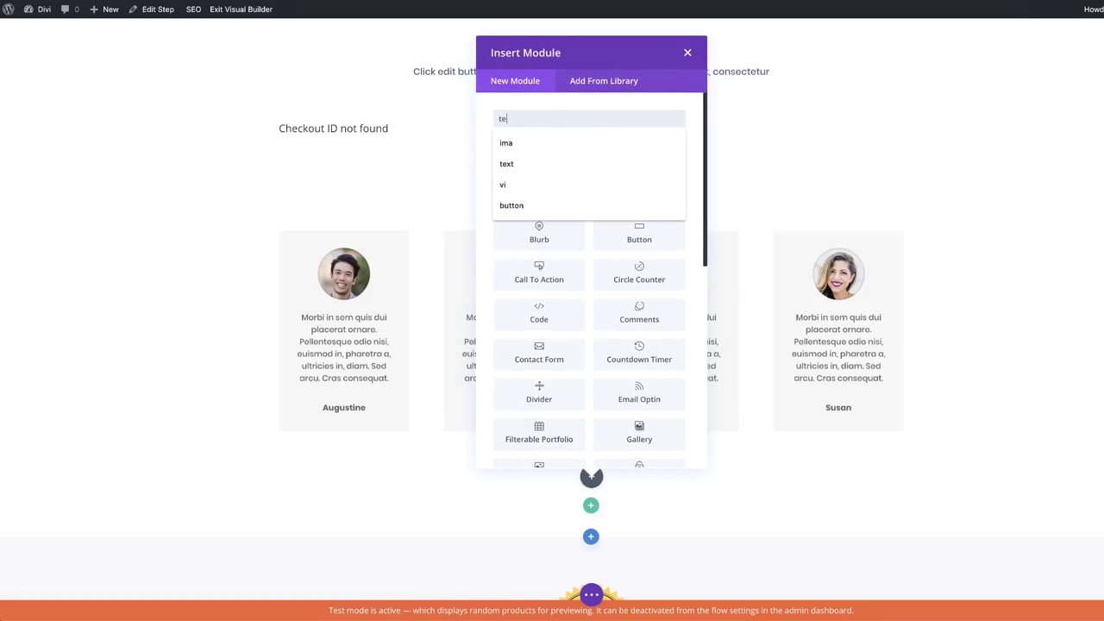
type("xt")
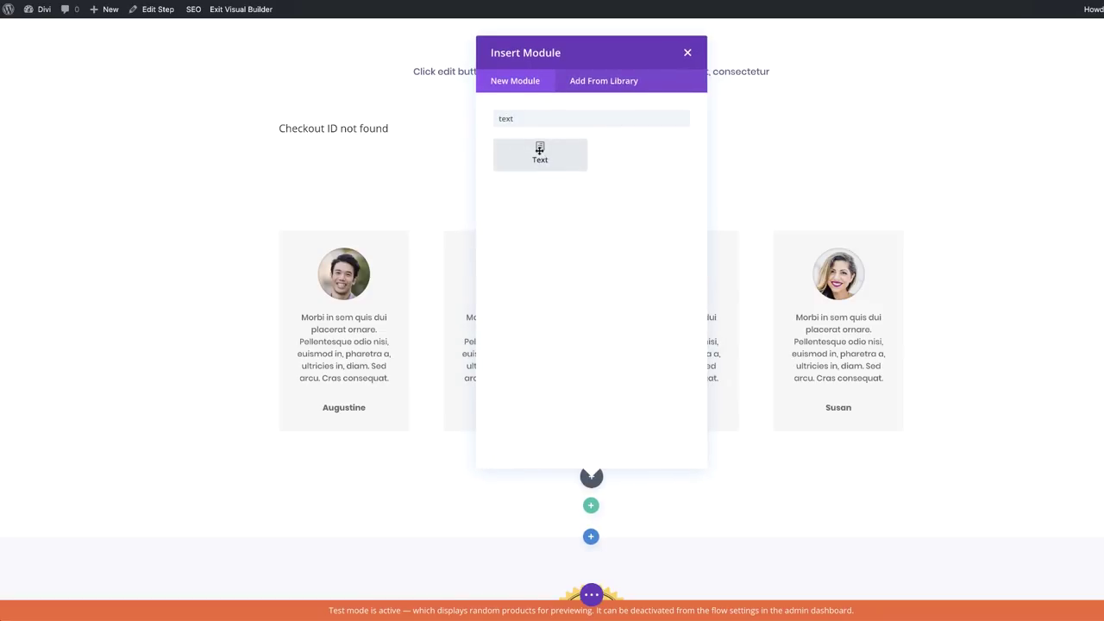
left_click(540, 152)
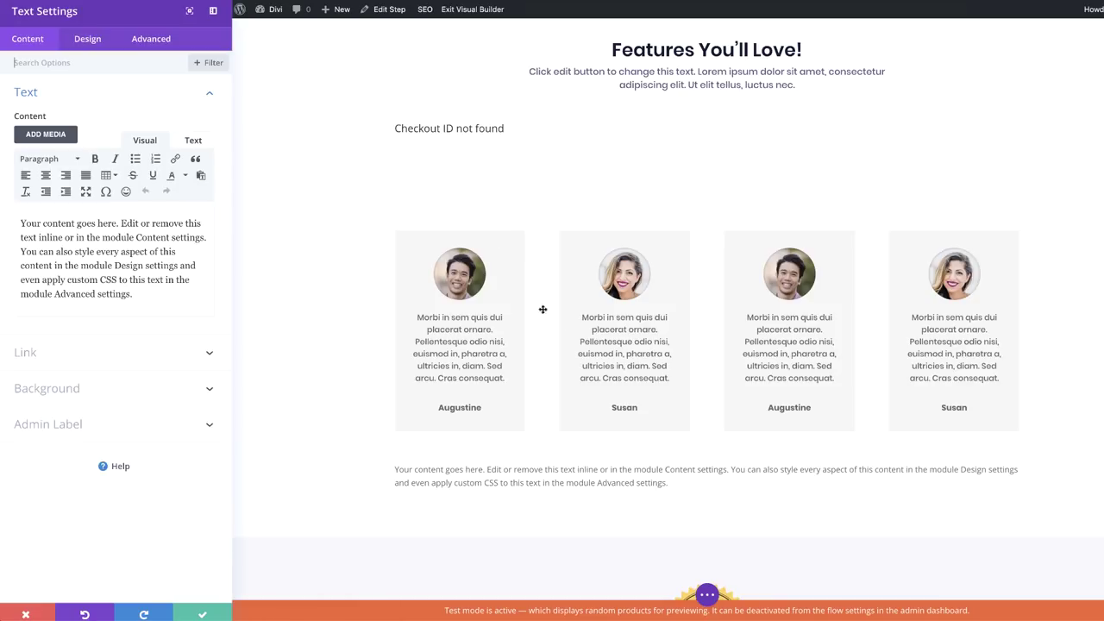
Step: Replace the Text module's placeholder content with "Happy Customers" and format it as Heading 1
left_click(21, 224)
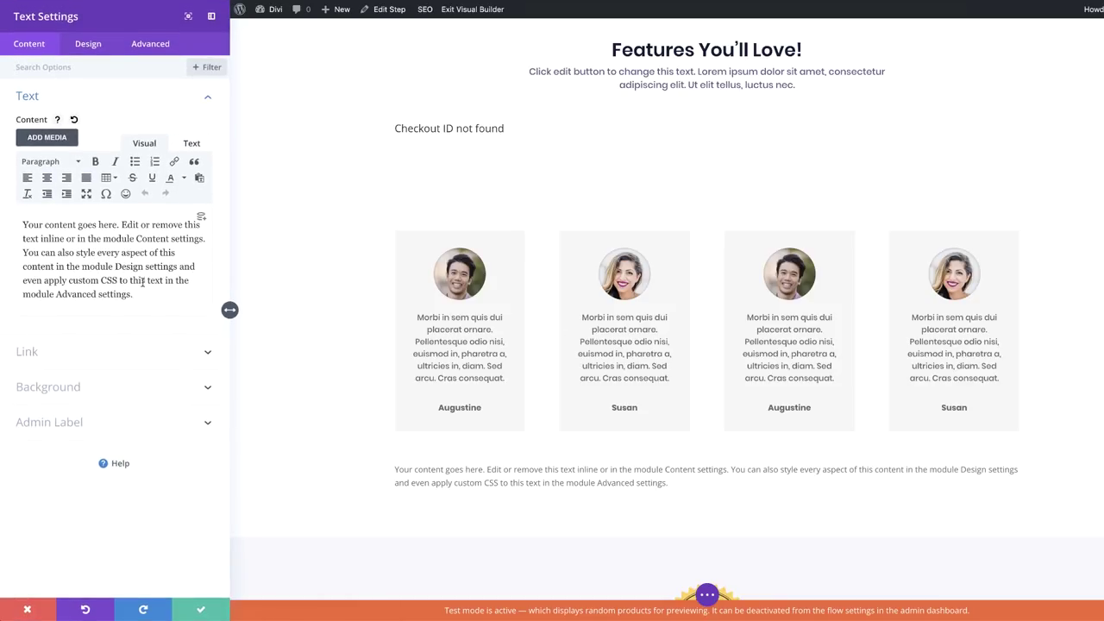
left_click_drag(132, 295, 23, 221)
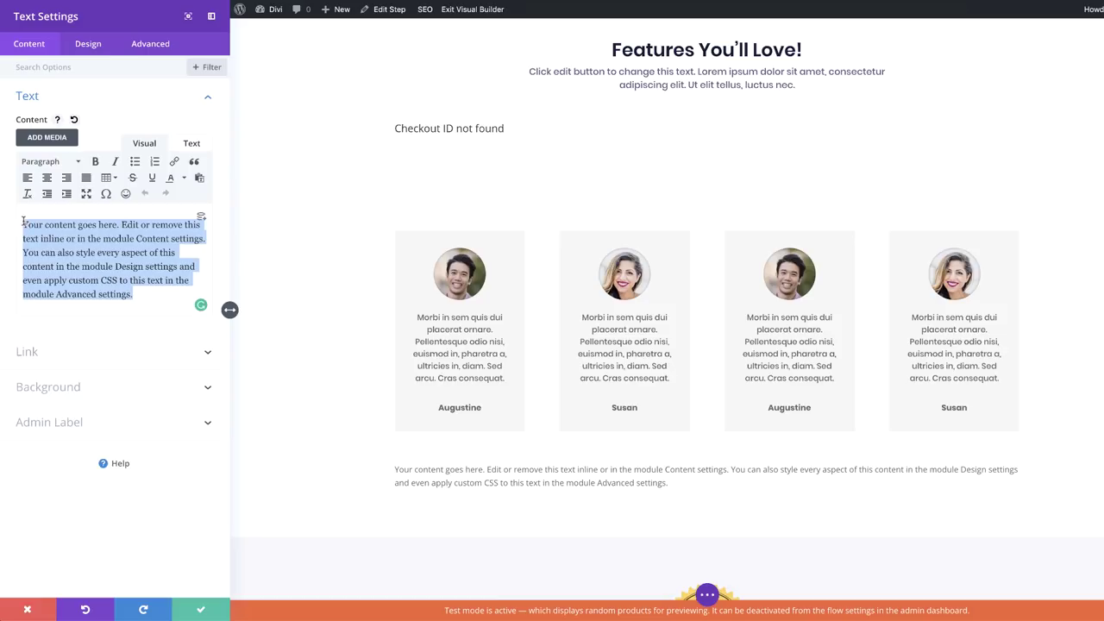
type("Happy Customers")
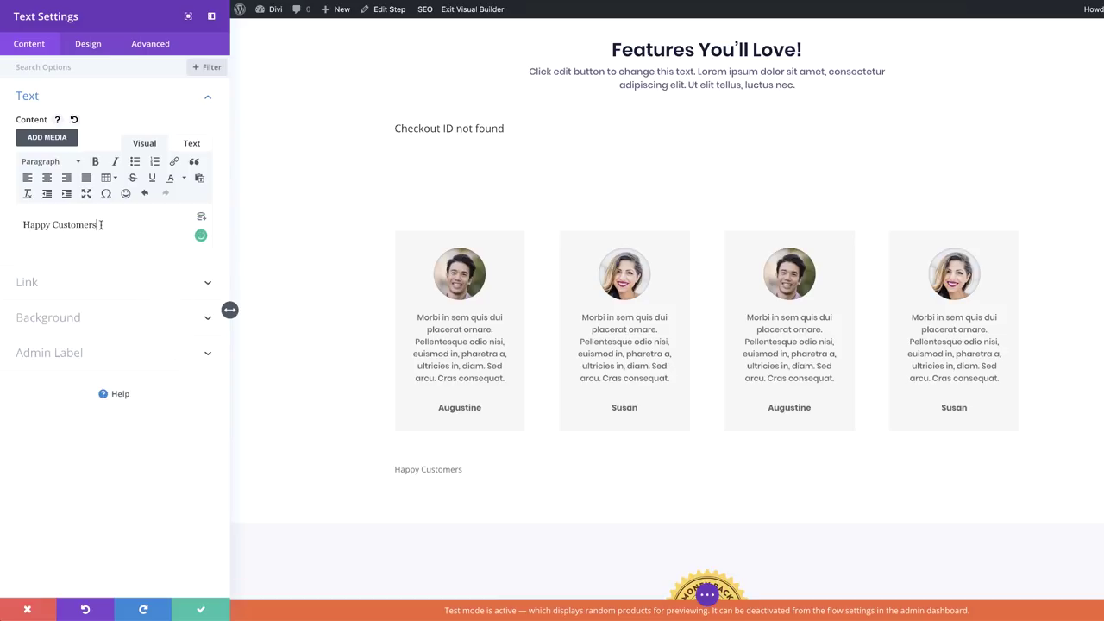
left_click_drag(97, 226, 32, 218)
left_click(56, 164)
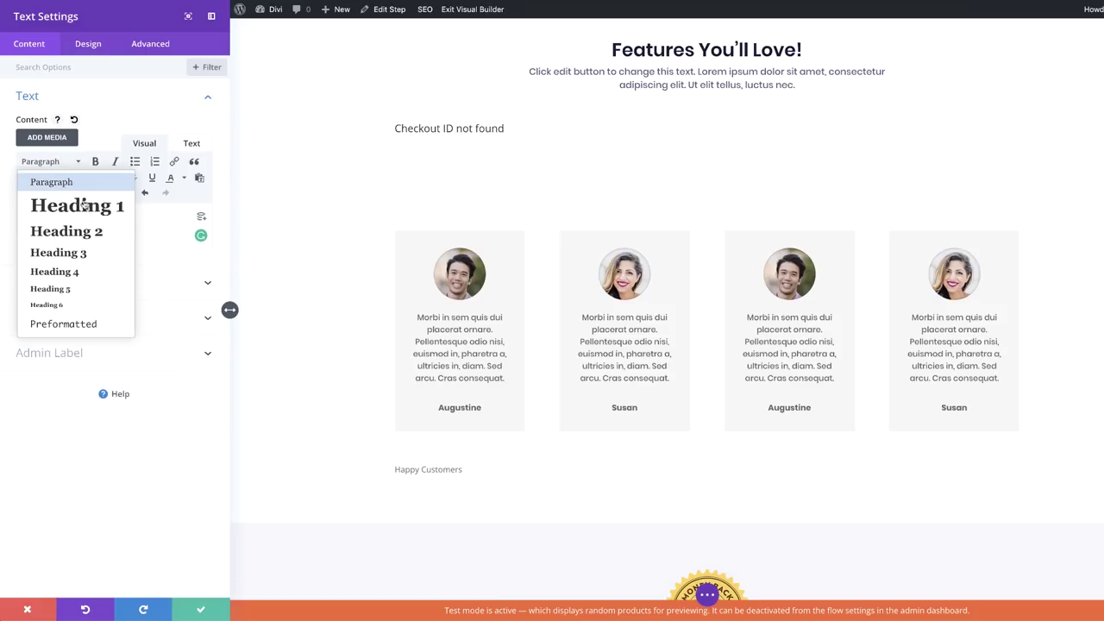
left_click(90, 207)
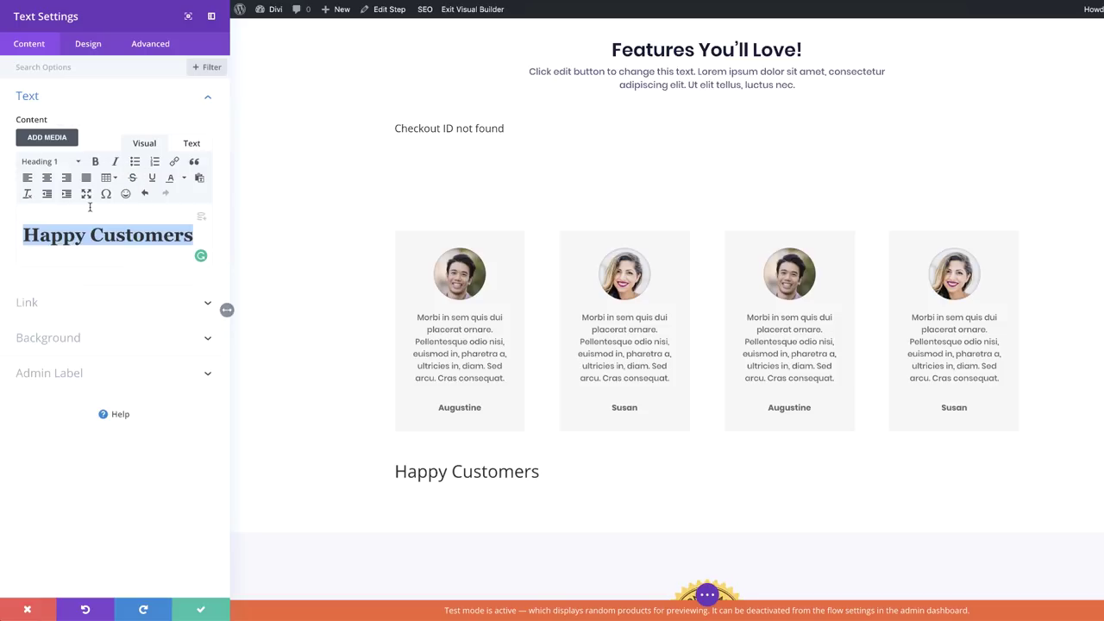
Step: Style the "Happy Customers" heading in Poppins, centred, at 38px, and save the module's settings
left_click(90, 44)
left_click(52, 131)
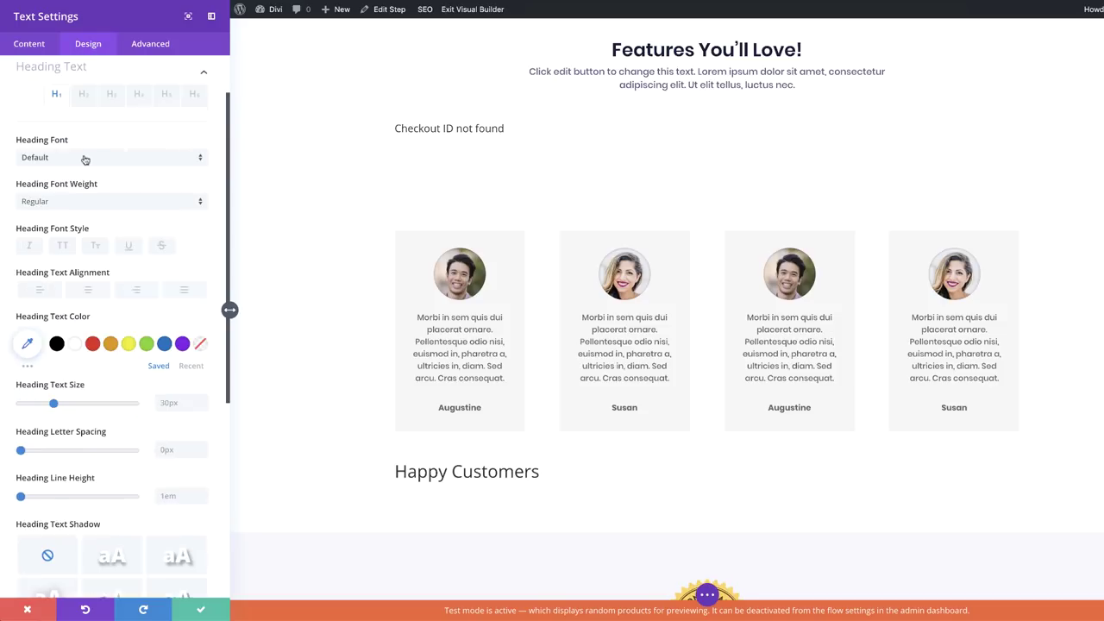
left_click(78, 164)
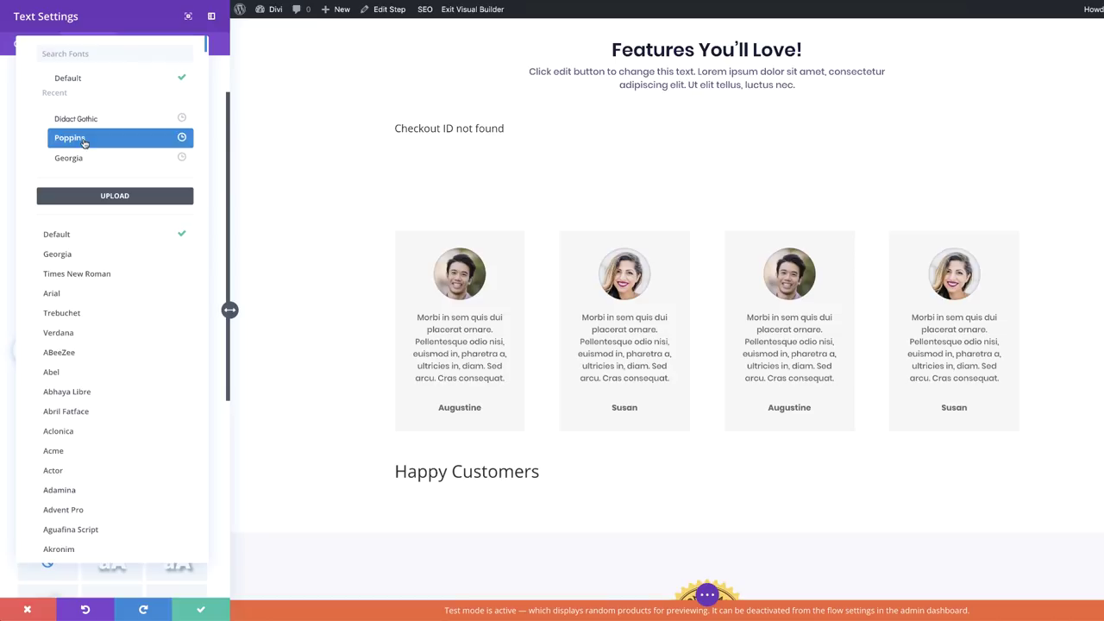
left_click(84, 140)
left_click(89, 298)
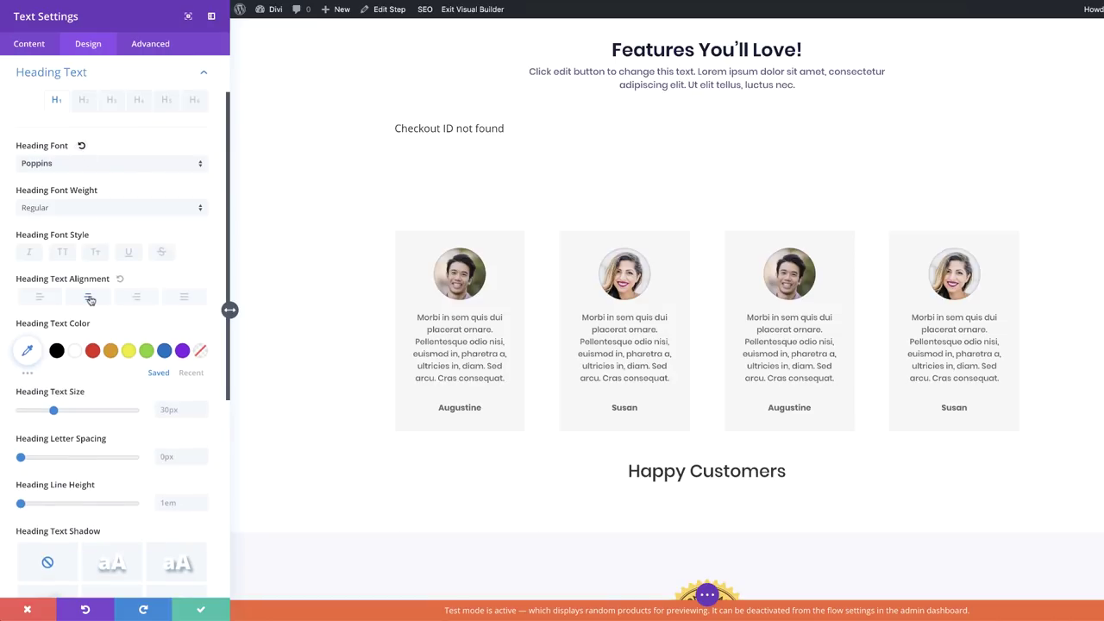
left_click_drag(55, 411, 63, 415)
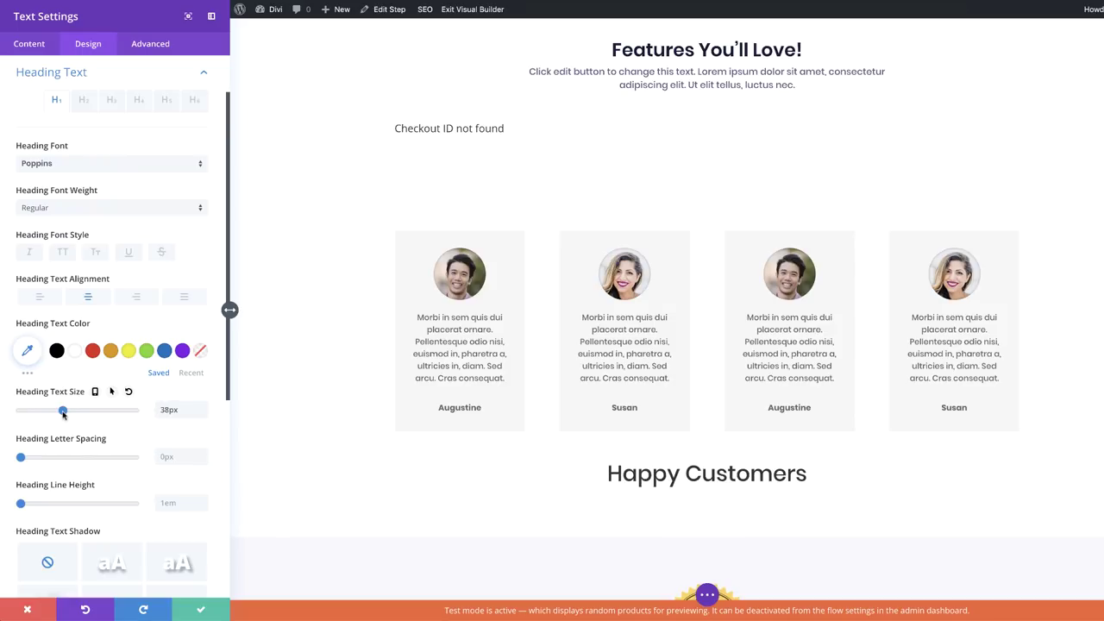
left_click(202, 612)
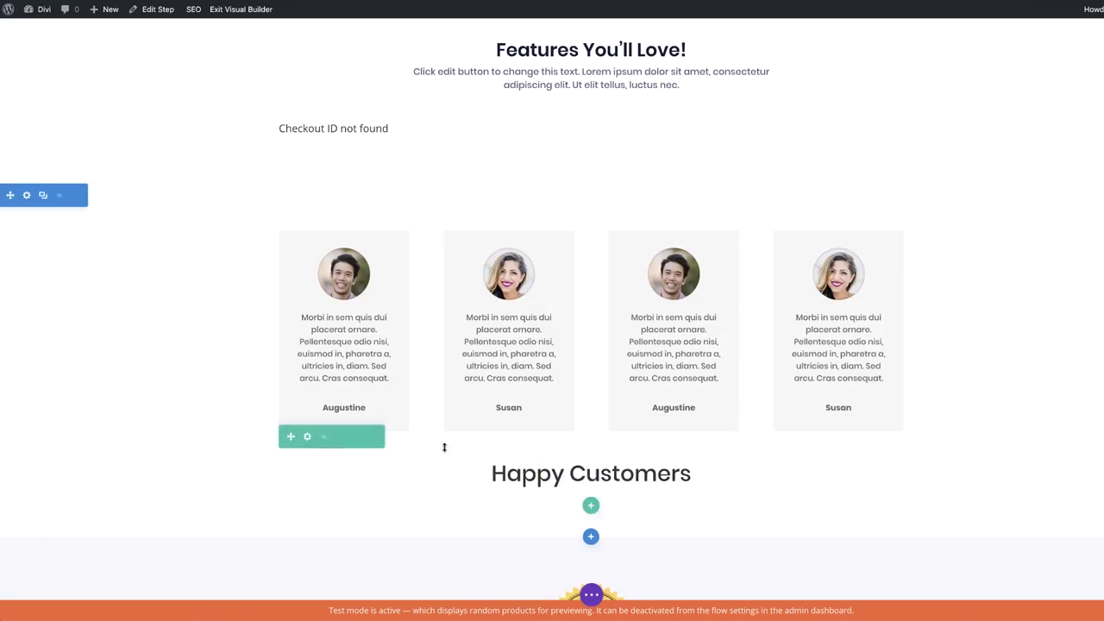
Step: Move the "Happy Customers" row above the testimonials and exit the Visual Builder
left_click_drag(294, 415, 318, 214)
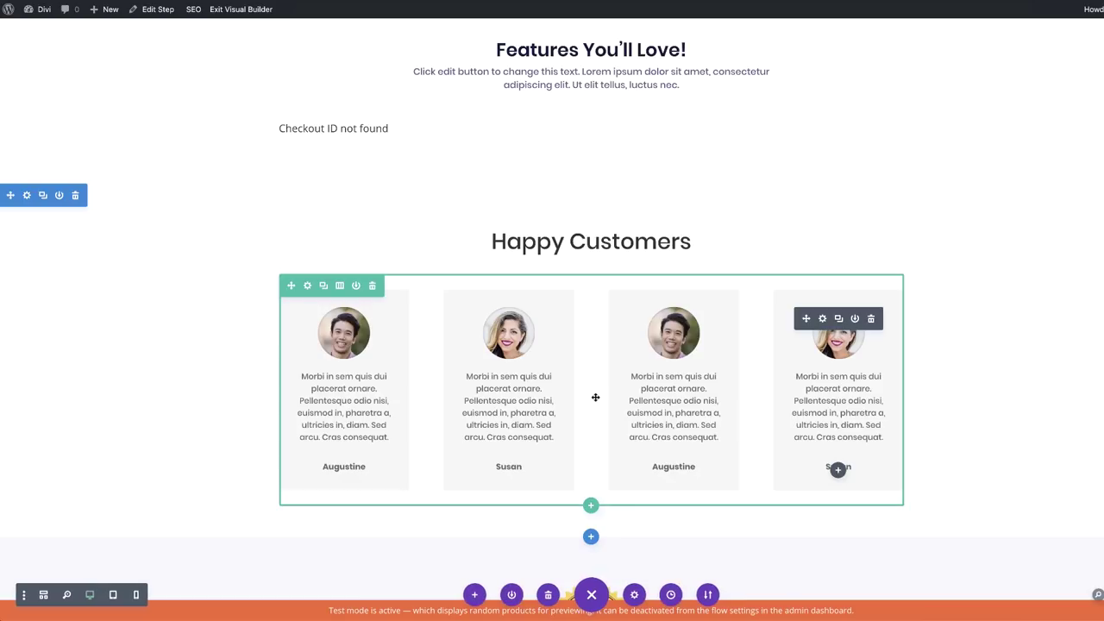
scroll(593, 395, "up", 4)
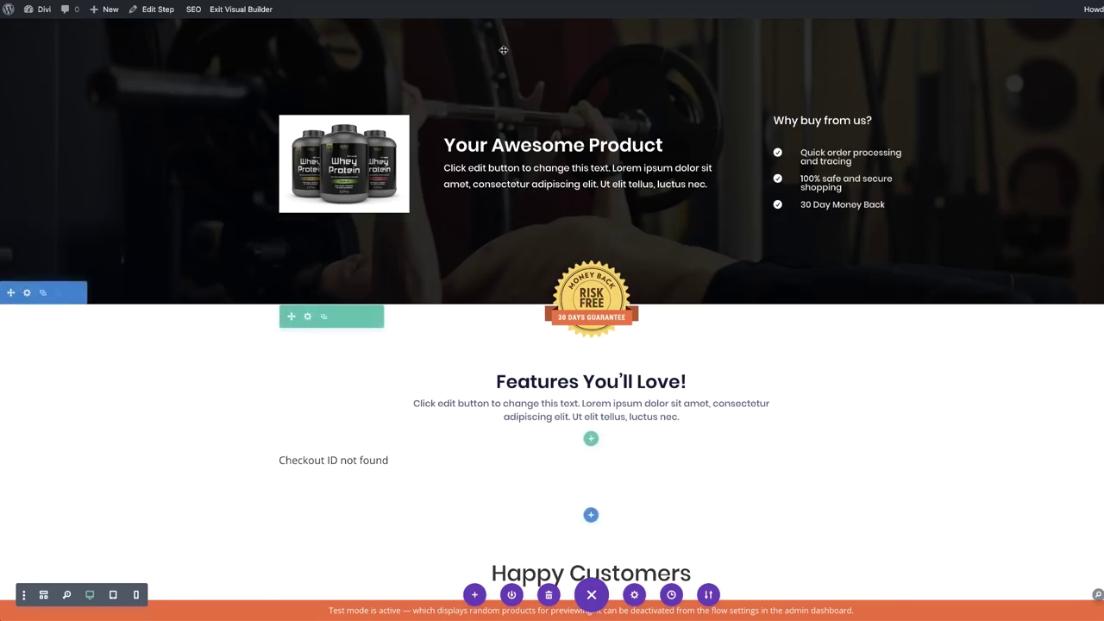
left_click(242, 12)
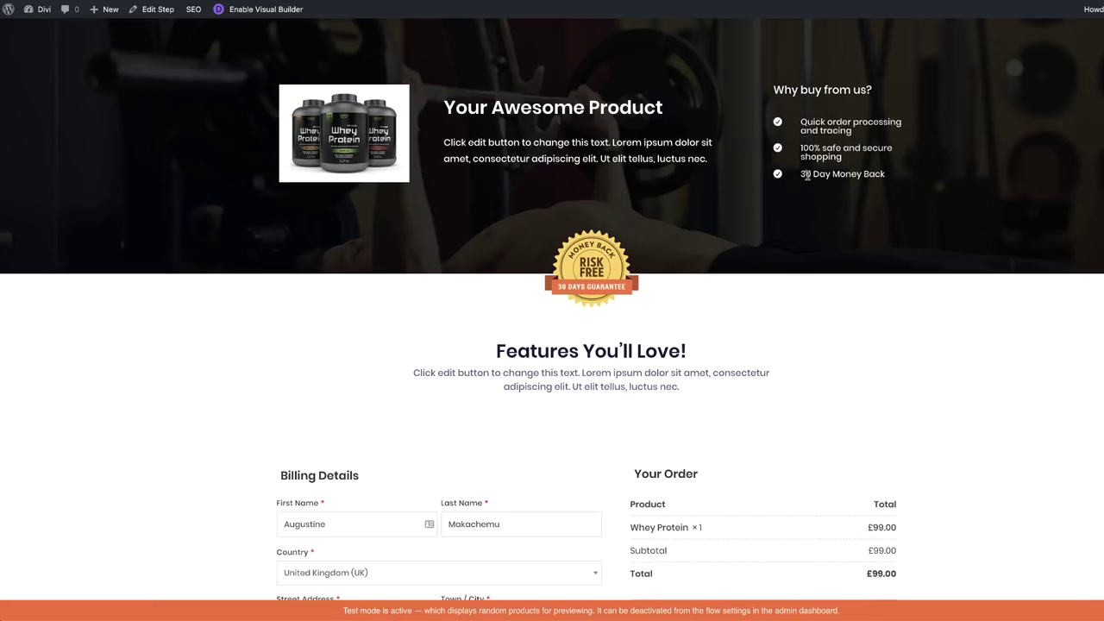
Step: Test the live checkout form by setting the Whey Protein quantity to 2 and accepting the Energy Drink 50% OFF offer
scroll(1047, 384, "down", 3)
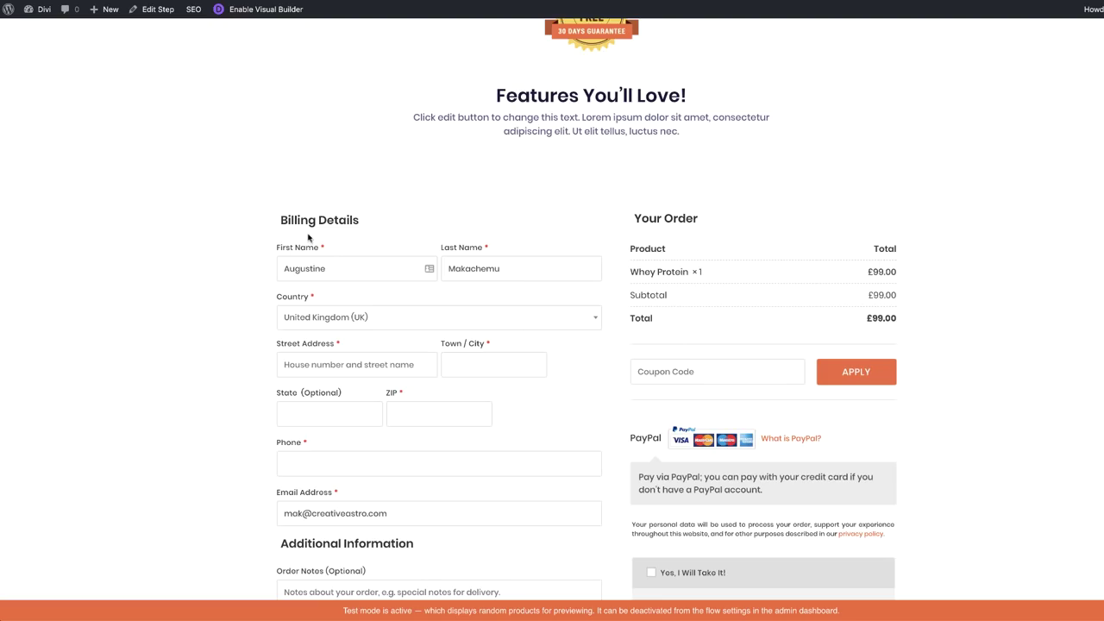
scroll(217, 391, "down", 1)
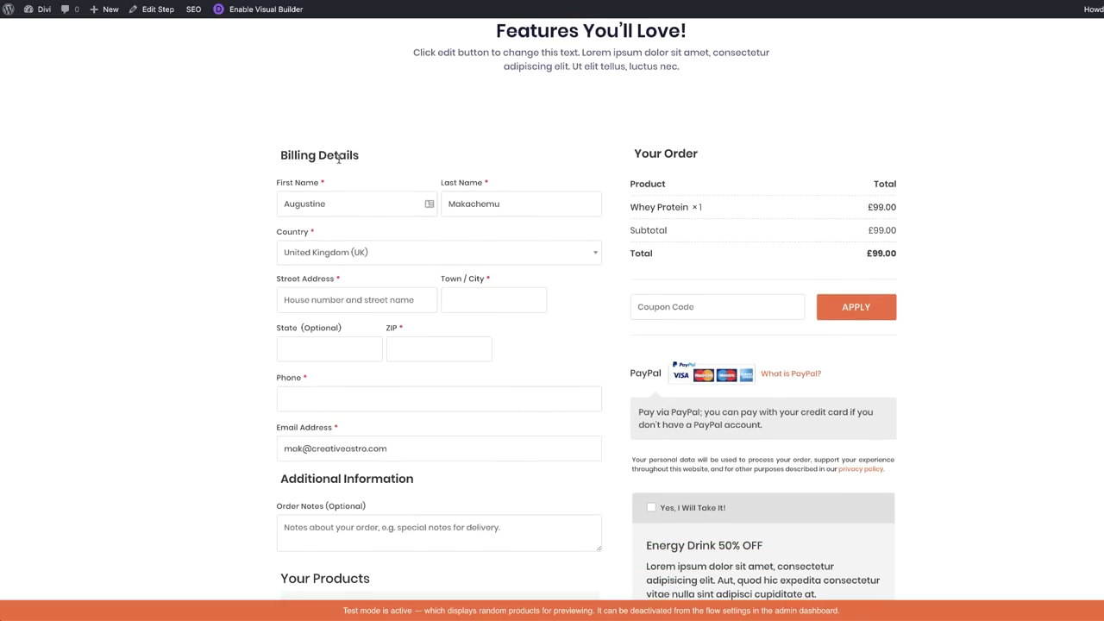
left_click(336, 207)
left_click(204, 200)
scroll(336, 470, "down", 2)
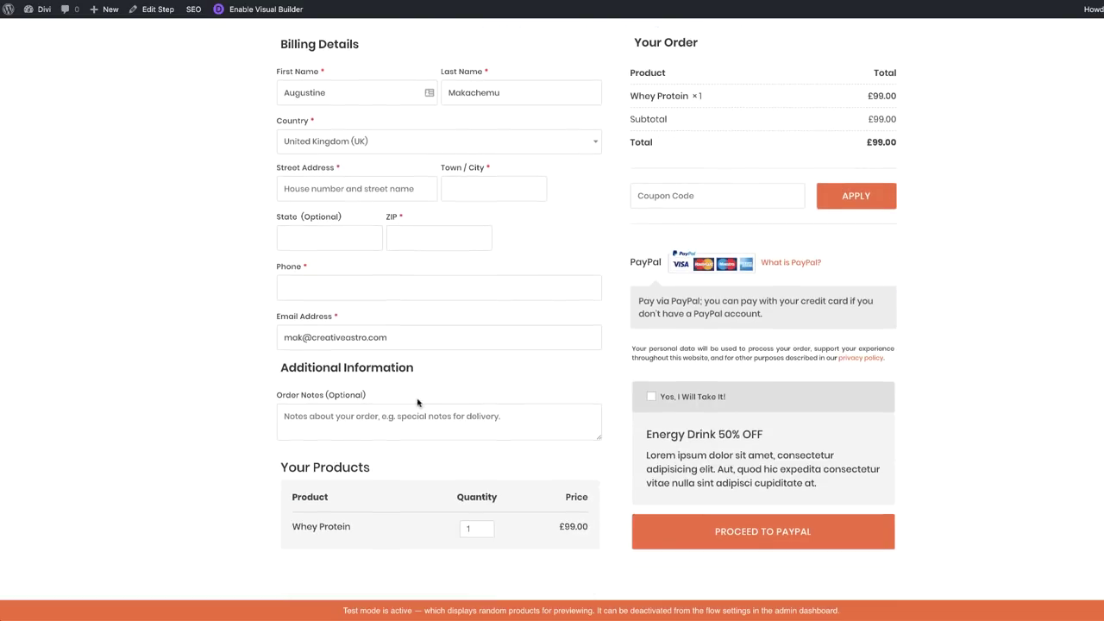
scroll(416, 335, "down", 2)
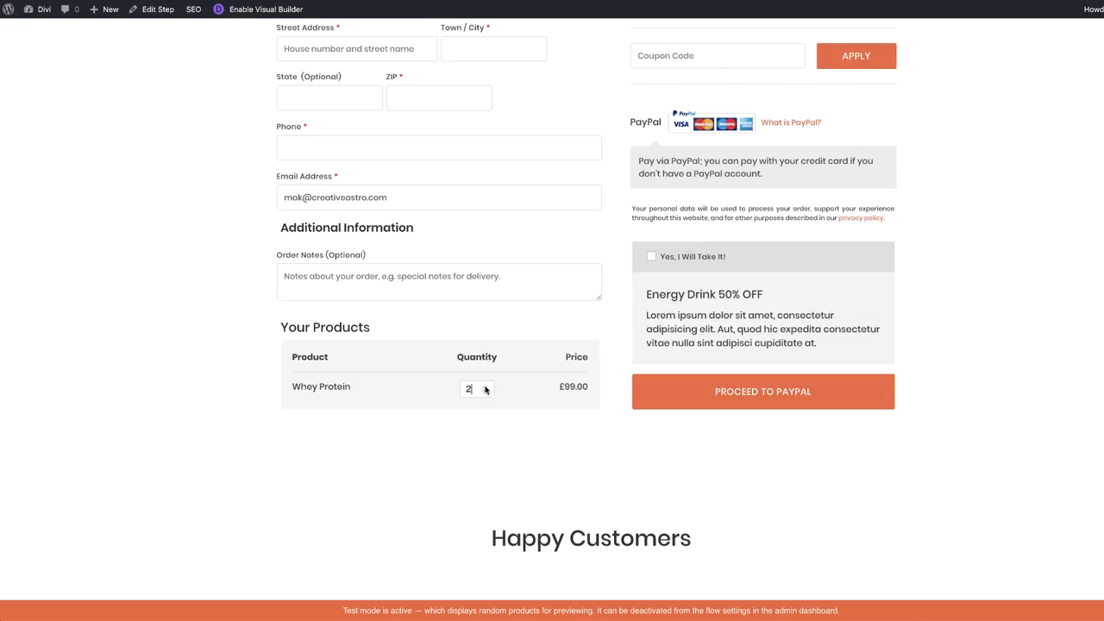
scroll(1035, 438, "up", 2)
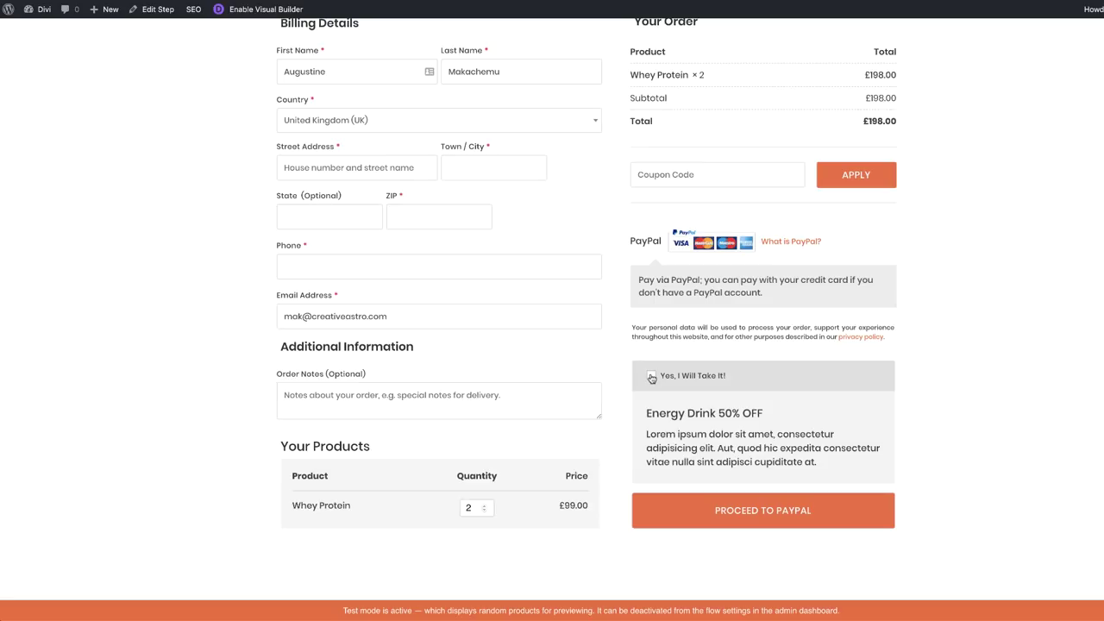
left_click(651, 376)
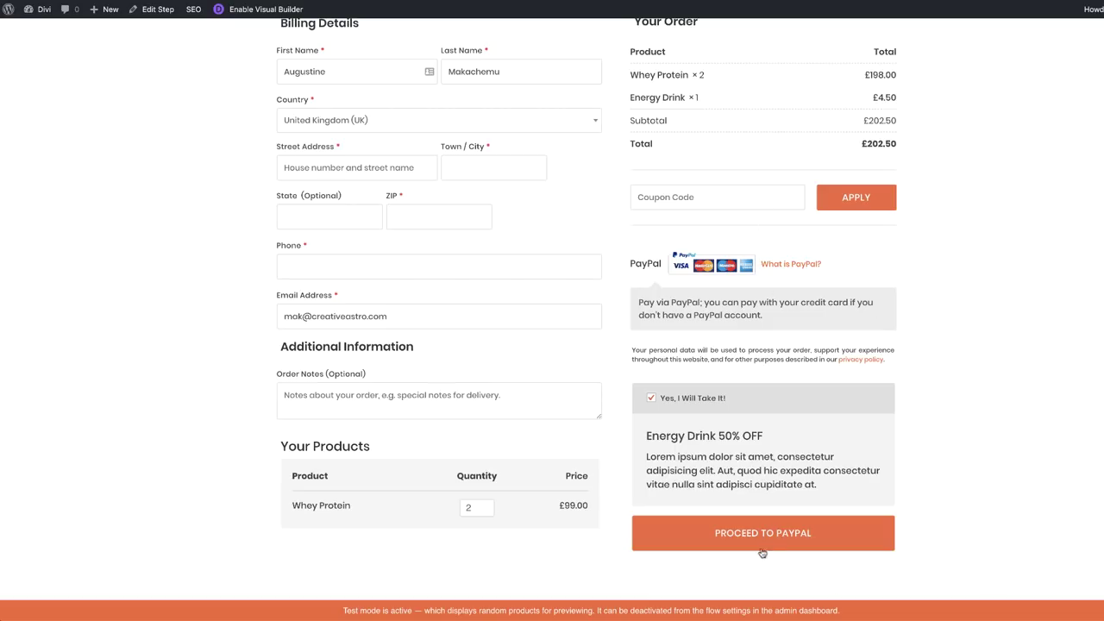
scroll(956, 476, "up", 1)
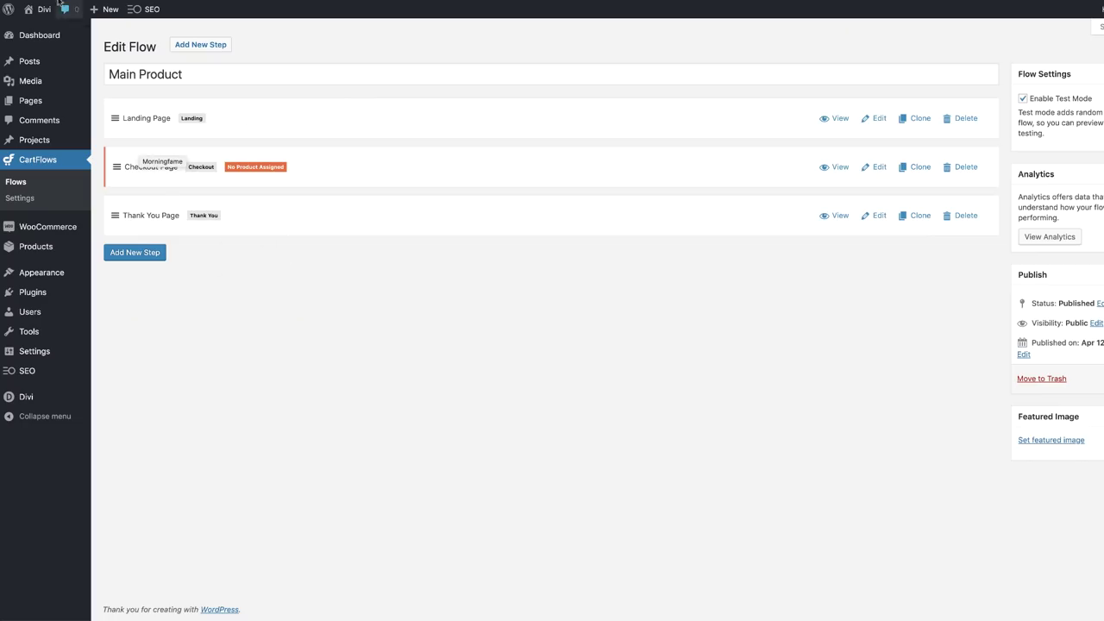
Step: Open the Thank You Page for front-end building and add a Video module in a new single-column row below the thank-you text
left_click(874, 215)
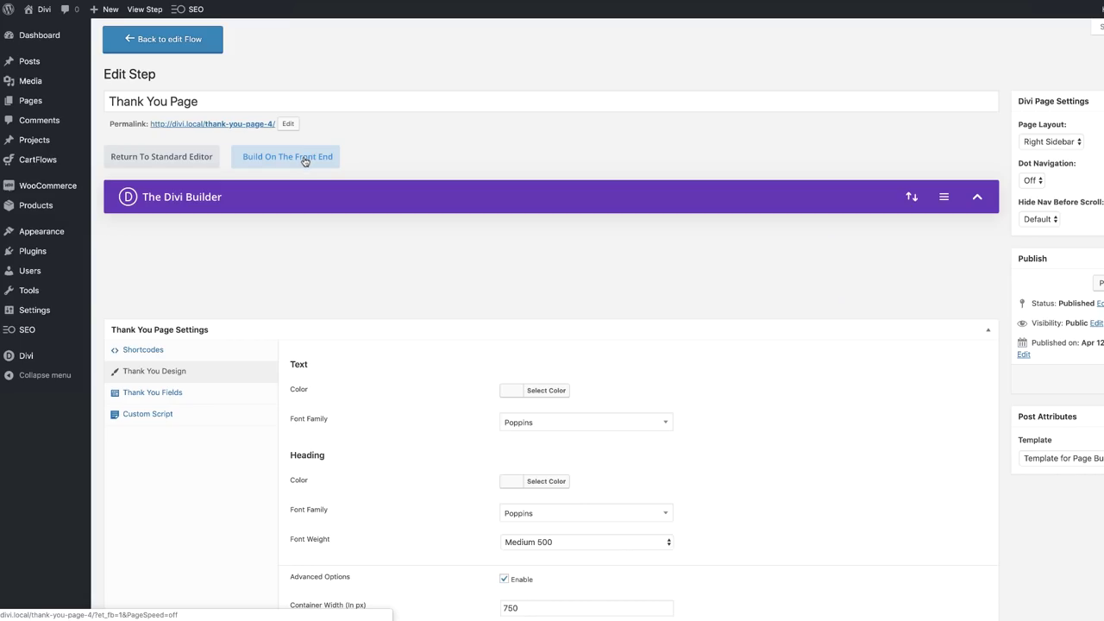
left_click(304, 159)
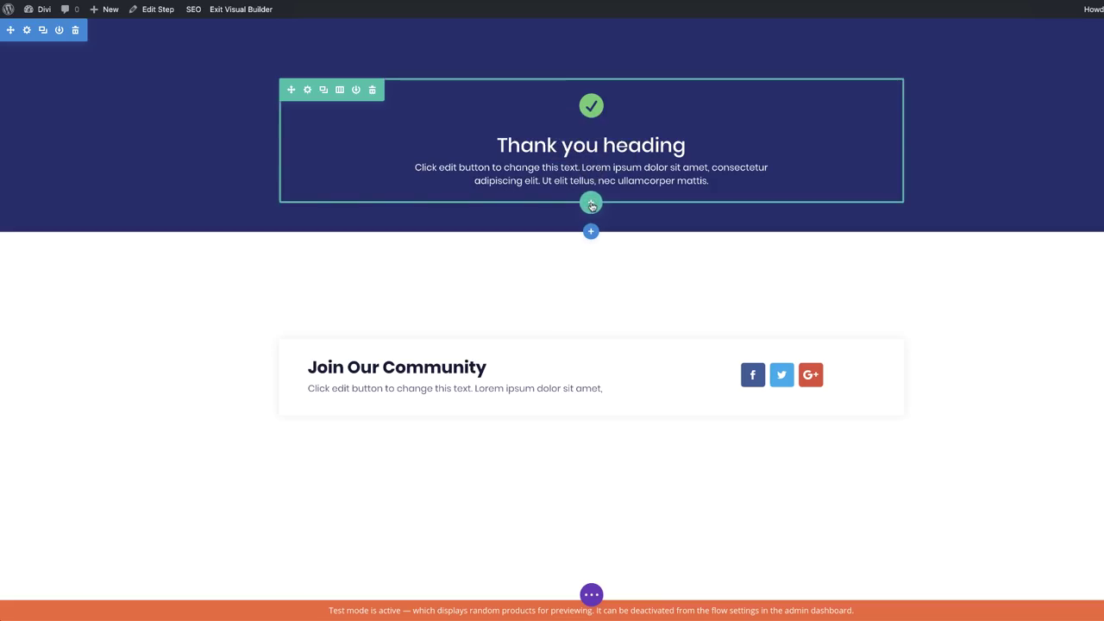
left_click(592, 205)
left_click(534, 299)
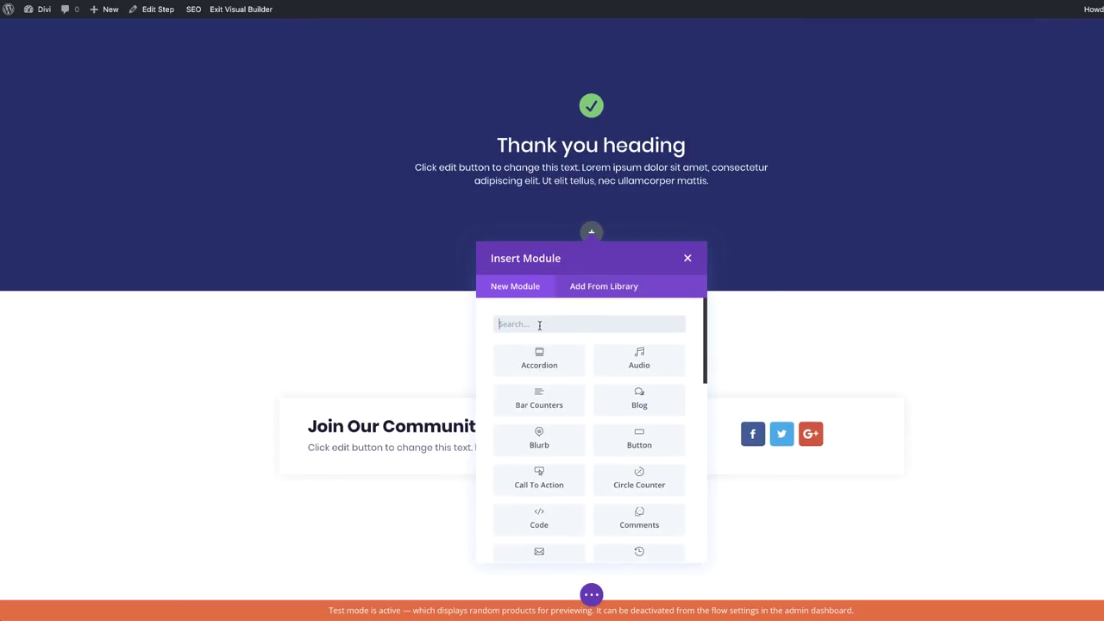
type("video")
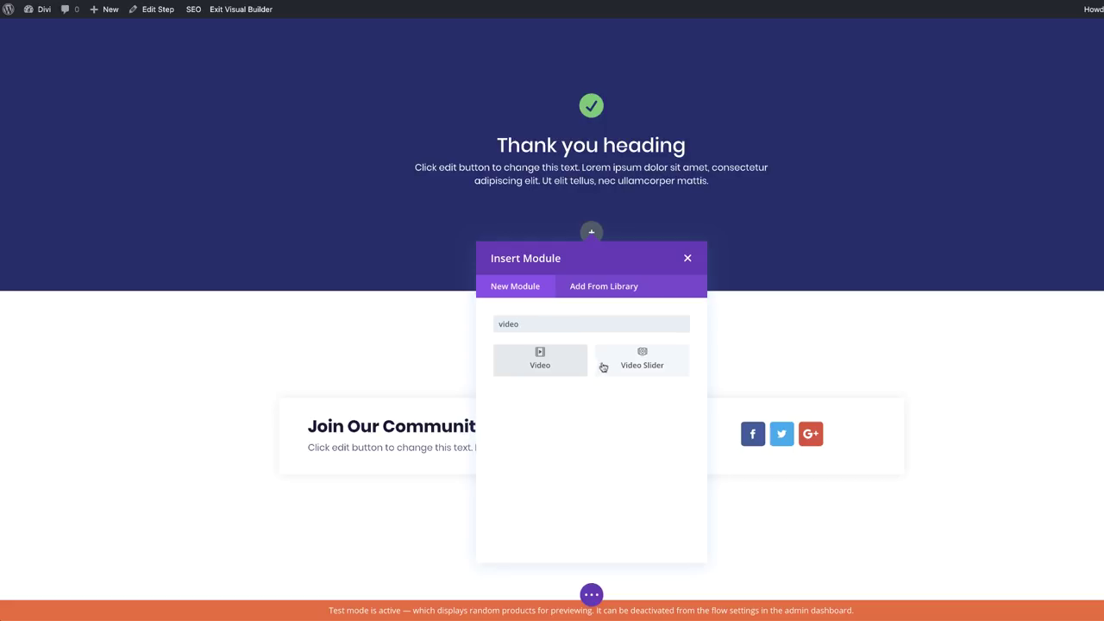
left_click(556, 361)
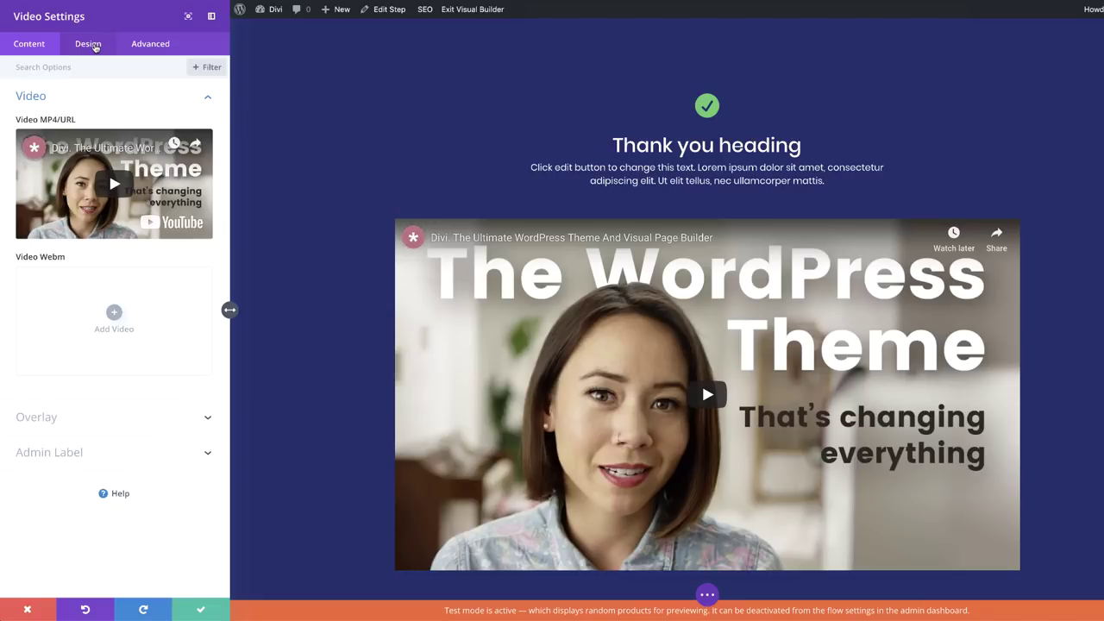
Step: Size the Video module to 62% width and centre it in its row
left_click(89, 45)
left_click(50, 132)
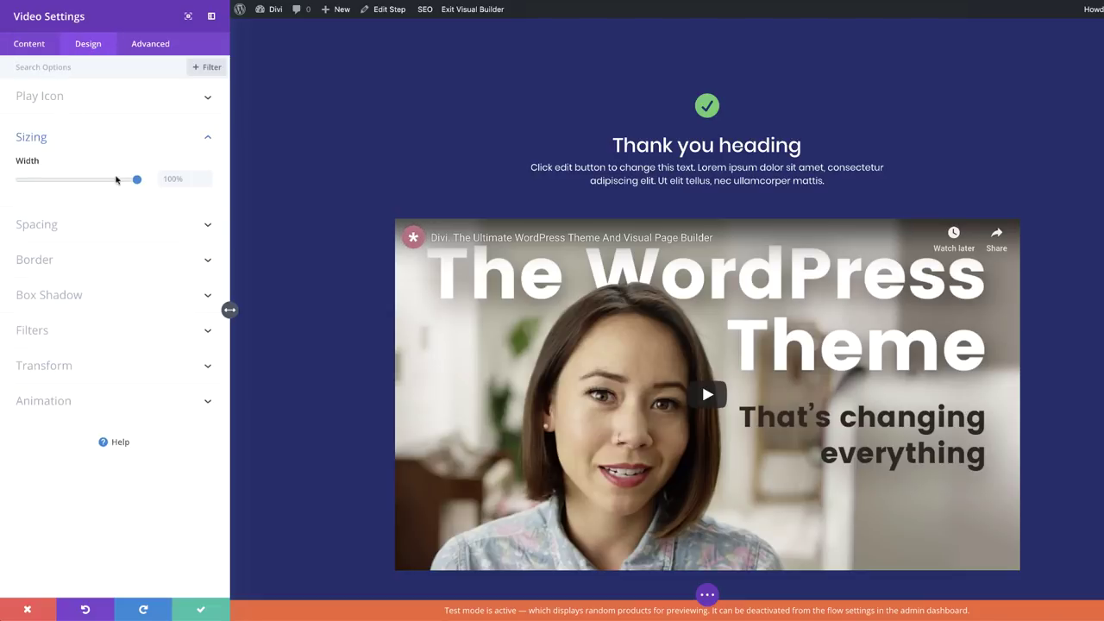
left_click_drag(137, 180, 93, 183)
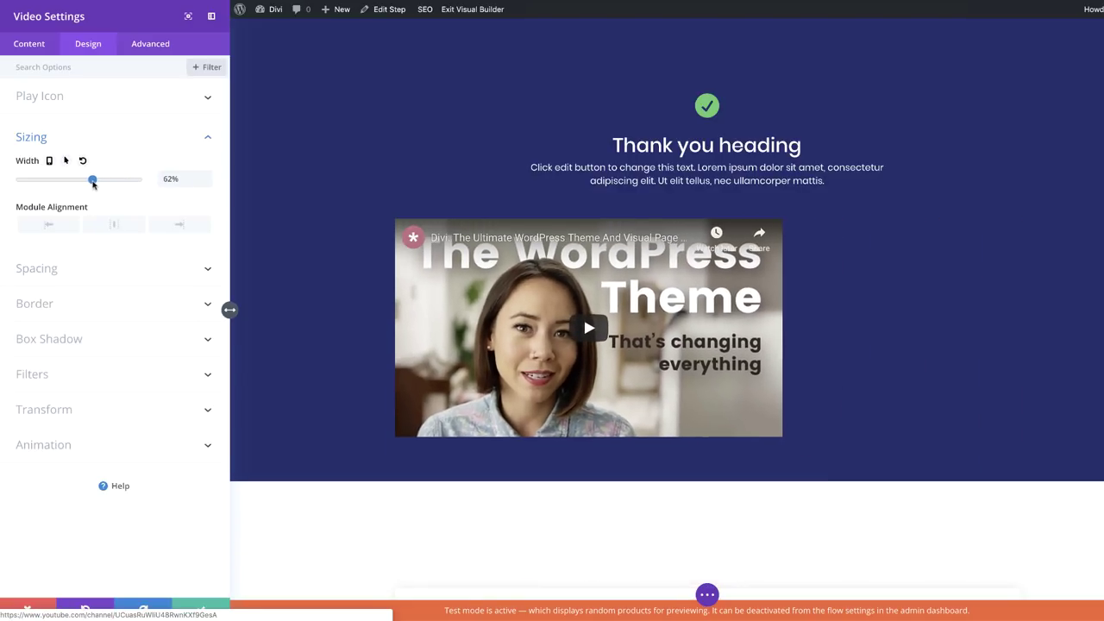
left_click(114, 225)
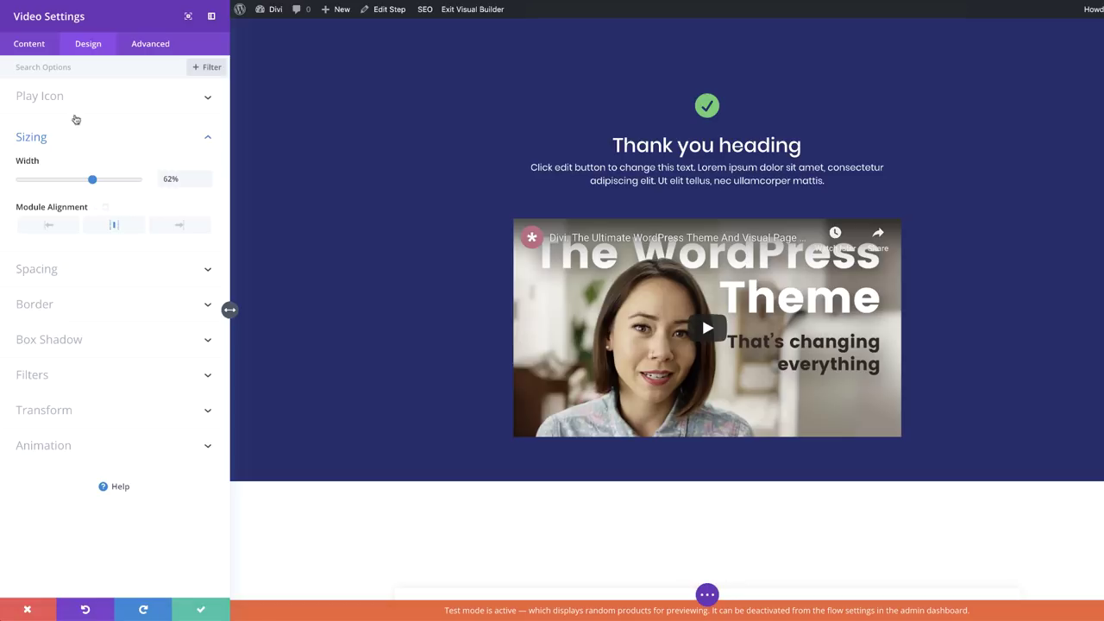
Step: Set the bench-press photo from the media library as the video's overlay image and save the module's settings
left_click(26, 46)
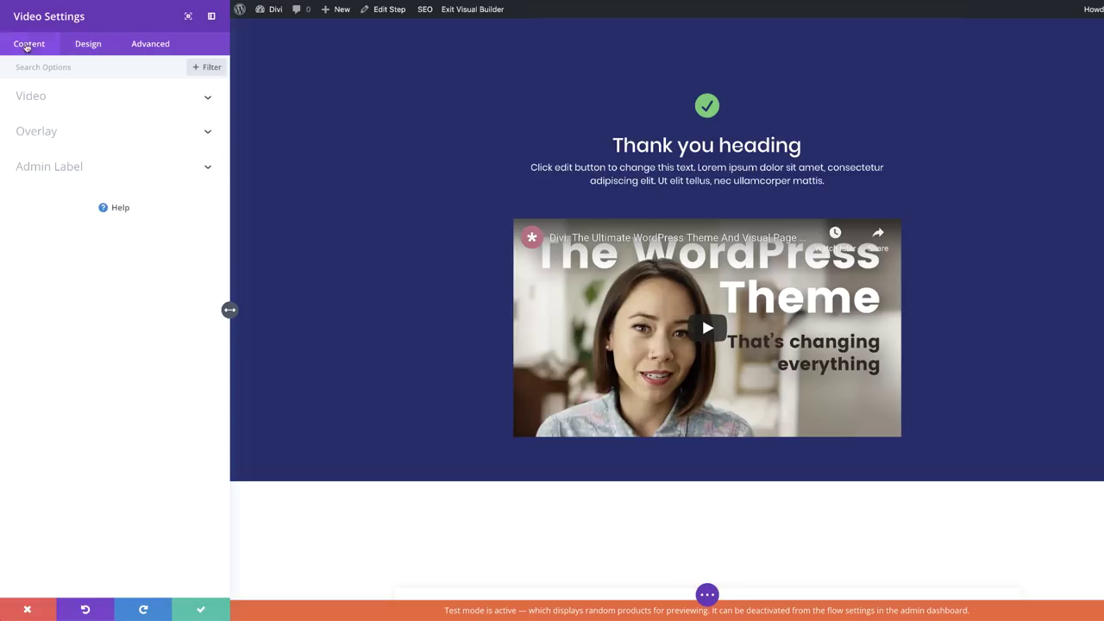
left_click(49, 133)
left_click(113, 219)
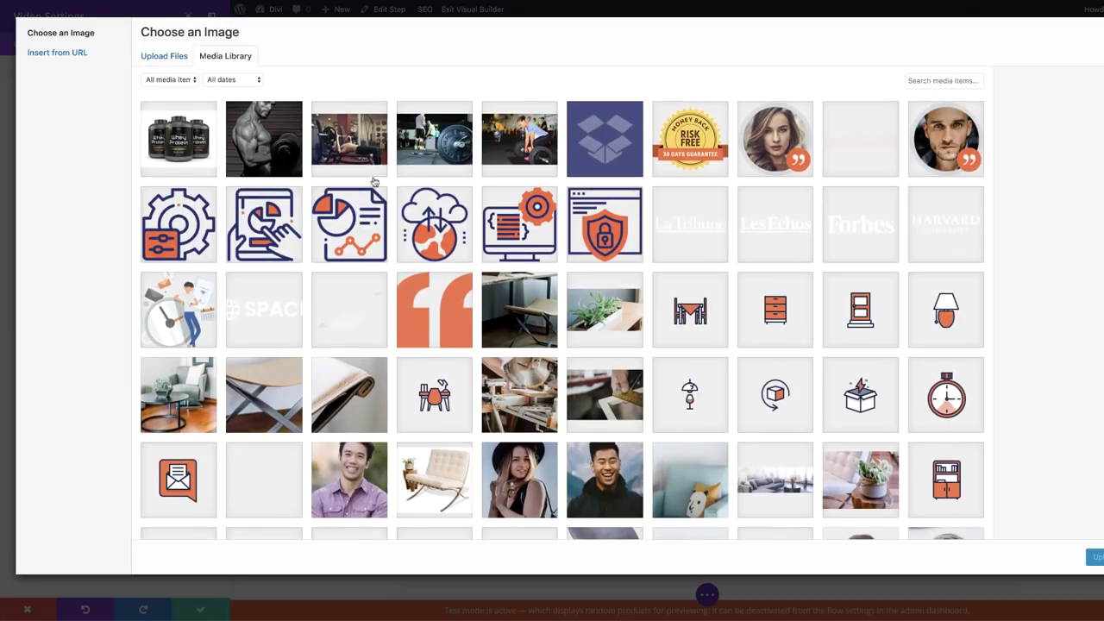
left_click(369, 142)
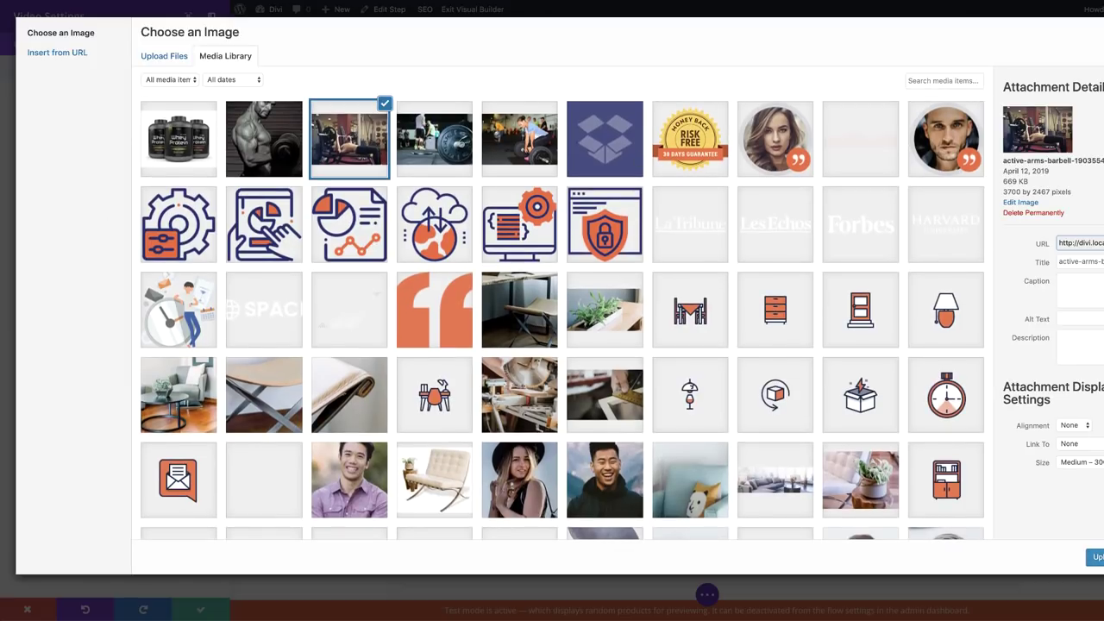
left_click(1094, 556)
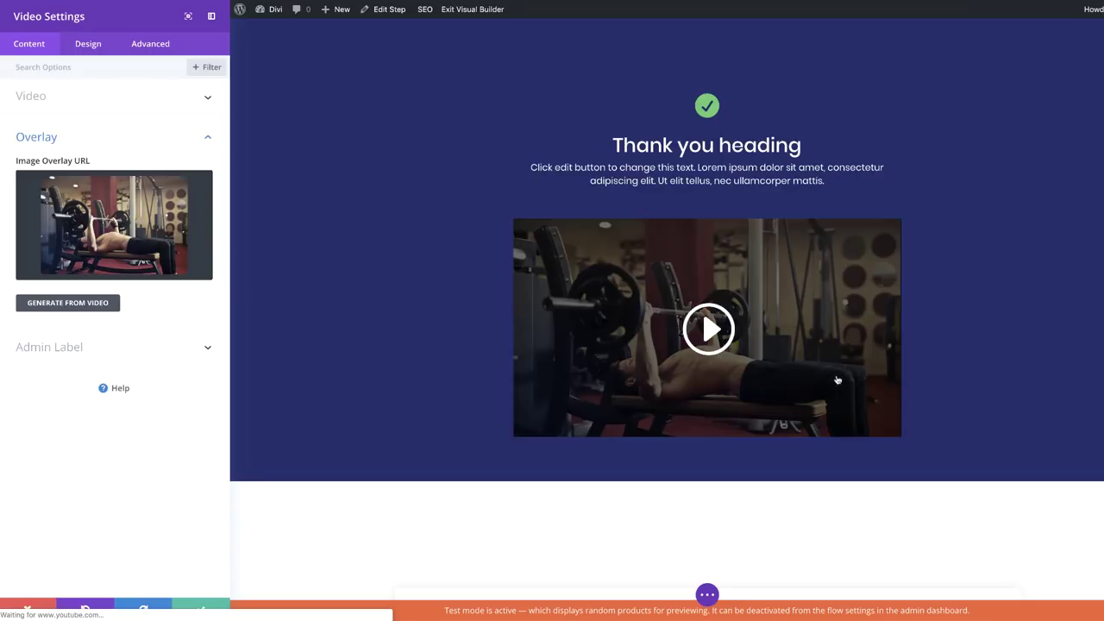
left_click(203, 610)
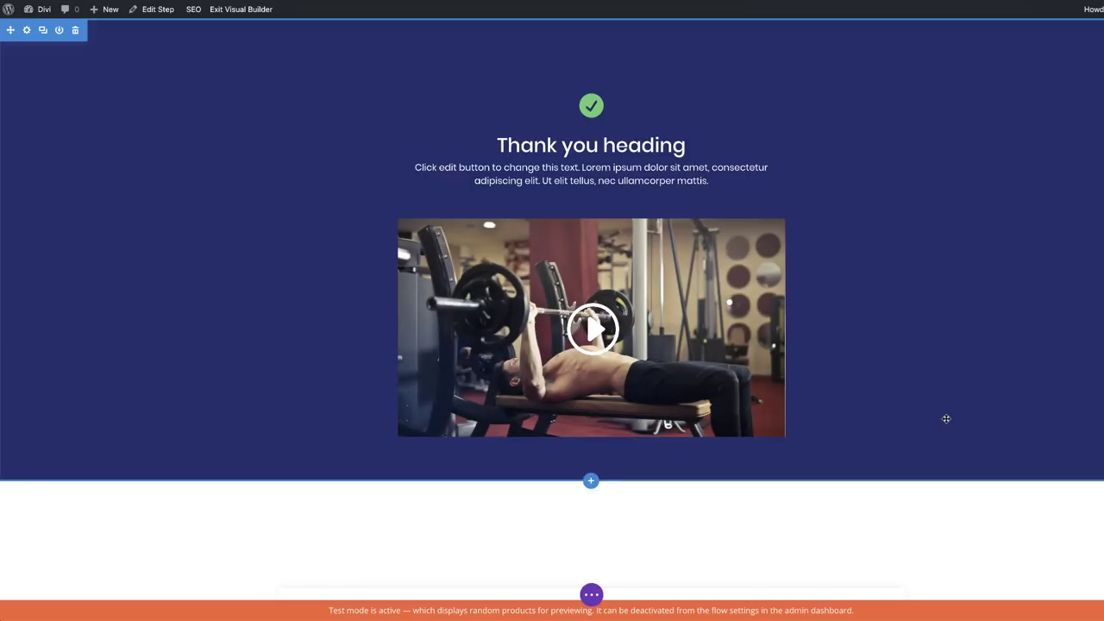
Step: Reveal the Visual Builder's page-level controls for the Thank You Page
scroll(827, 470, "down", 2)
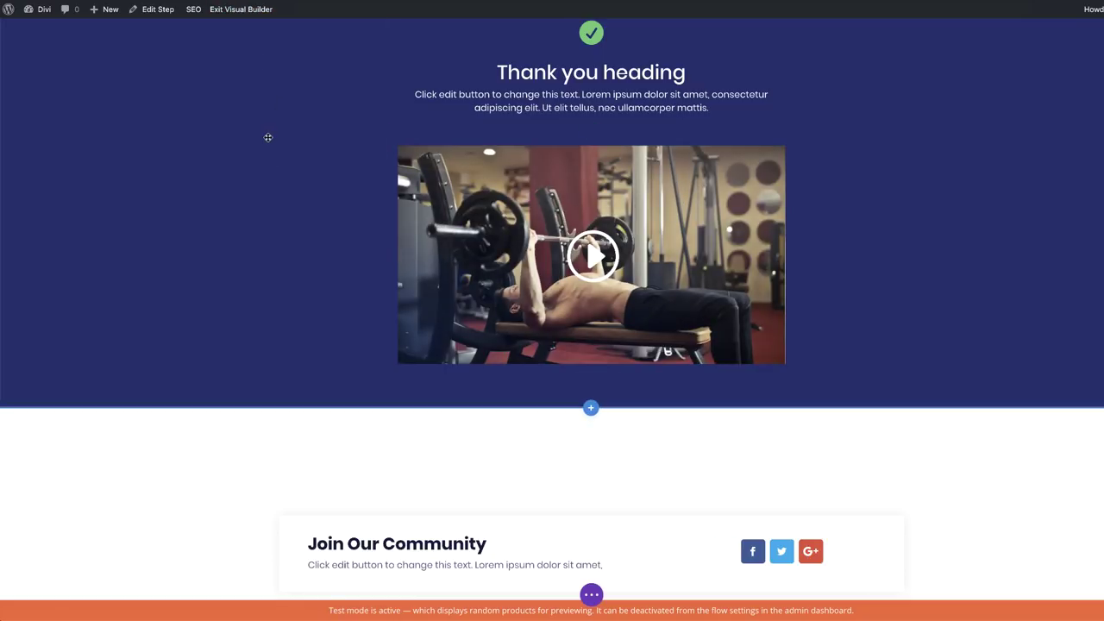
key("t")
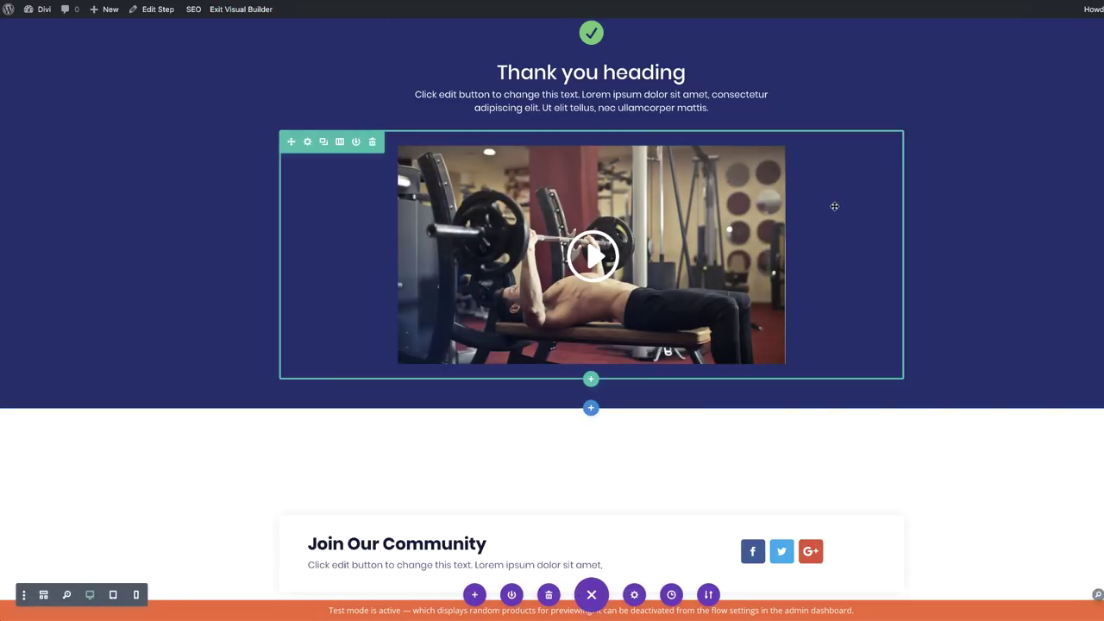